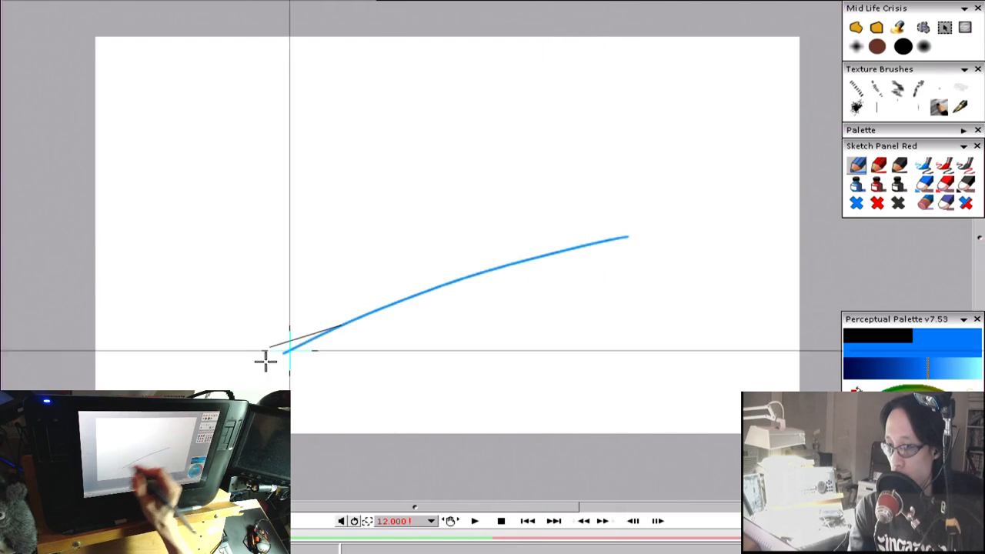
# Step: Draw shallow curved blue guide lines that cross in an X near the middle of the canvas
pyautogui.moveTo(429, 264); pyautogui.dragTo(677, 336)
pyautogui.hotkey('ctrl', 'z')
pyautogui.moveTo(311, 228)
pyautogui.mouseDown()
pyautogui.moveTo(604, 297)
pyautogui.moveTo(739, 355)
pyautogui.mouseUp()
pyautogui.moveTo(374, 246); pyautogui.dragTo(737, 357)
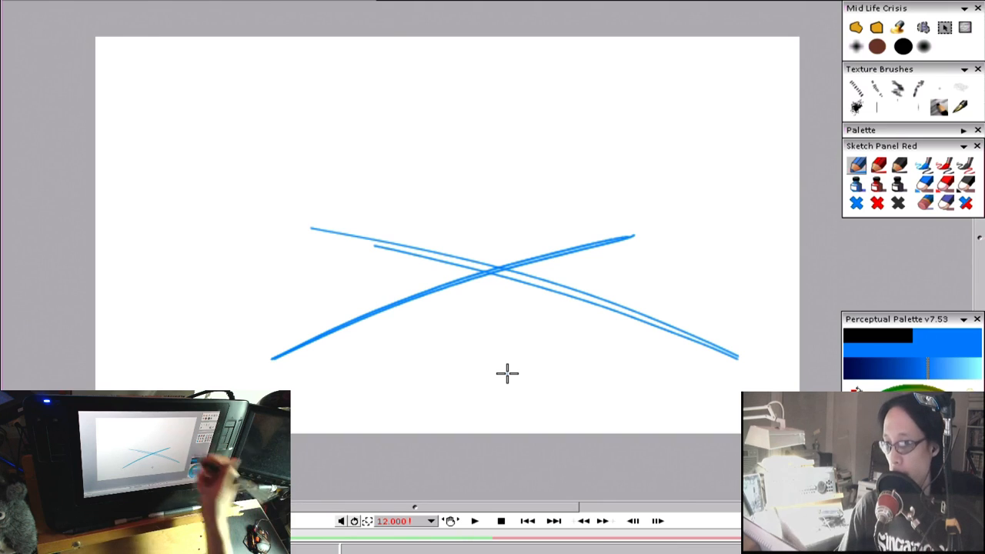
# Step: Sketch a small rounded dome of overlapping arcs where the guide lines cross, undoing the stray strokes
pyautogui.moveTo(464, 295); pyautogui.dragTo(458, 264)
pyautogui.scroll(1, 494, 244)
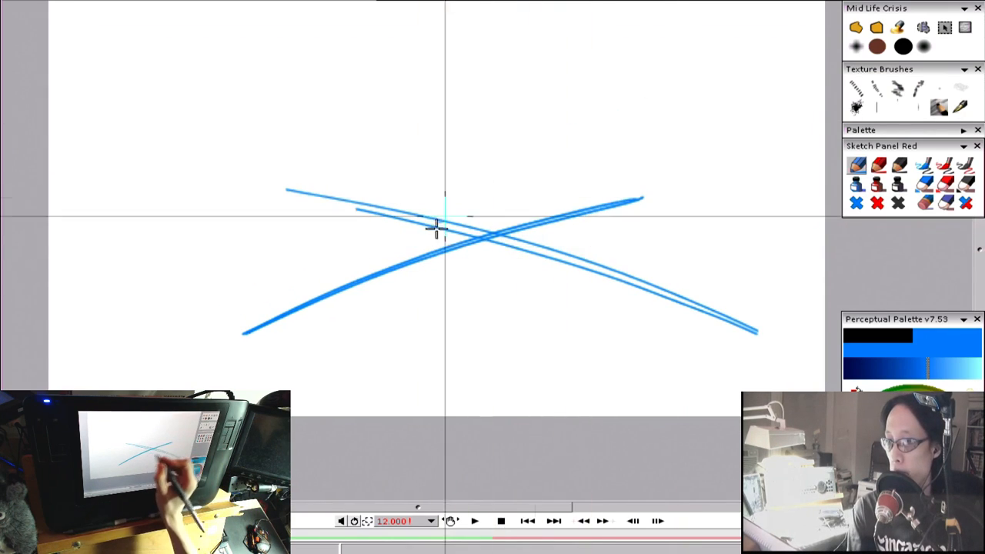
pyautogui.moveTo(537, 203); pyautogui.dragTo(502, 263)
pyautogui.moveTo(492, 204)
pyautogui.mouseDown()
pyautogui.moveTo(504, 246)
pyautogui.moveTo(441, 234)
pyautogui.moveTo(468, 256)
pyautogui.mouseUp()
pyautogui.moveTo(508, 188)
pyautogui.mouseDown()
pyautogui.moveTo(431, 210)
pyautogui.moveTo(433, 227)
pyautogui.mouseUp()
pyautogui.scroll(-1, 531, 259)
pyautogui.moveTo(474, 247); pyautogui.dragTo(526, 326)
pyautogui.scroll(-1, 523, 260)
pyautogui.hotkey('ctrl', 'z')
pyautogui.hotkey('ctrl', 'z')
pyautogui.hotkey('ctrl', 'z')
pyautogui.hotkey('ctrl', 'z')
pyautogui.hotkey('ctrl', 'z')
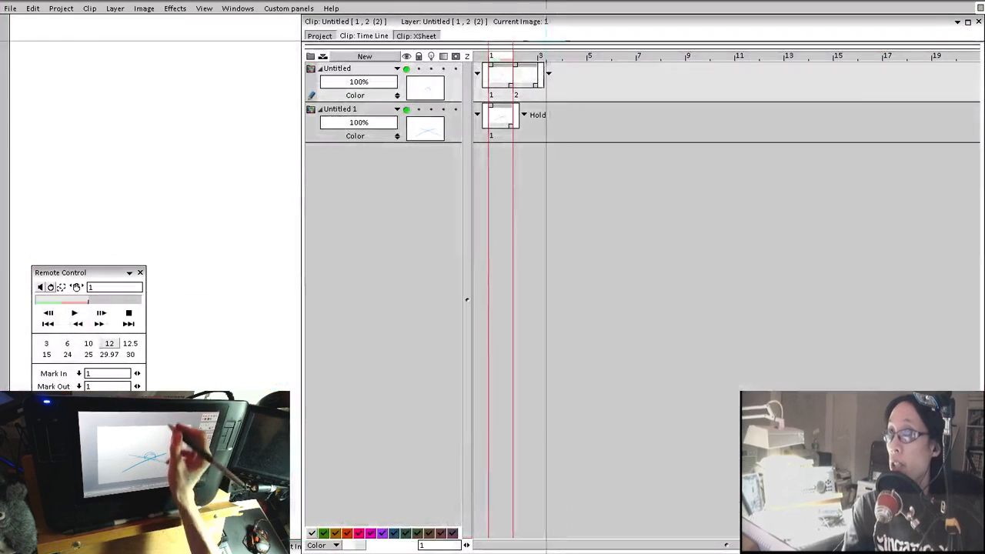
# Step: Lengthen the upper sketch layer on the timeline and apply the layer length increase
pyautogui.click(514, 73)
pyautogui.moveTo(512, 75); pyautogui.dragTo(486, 78)
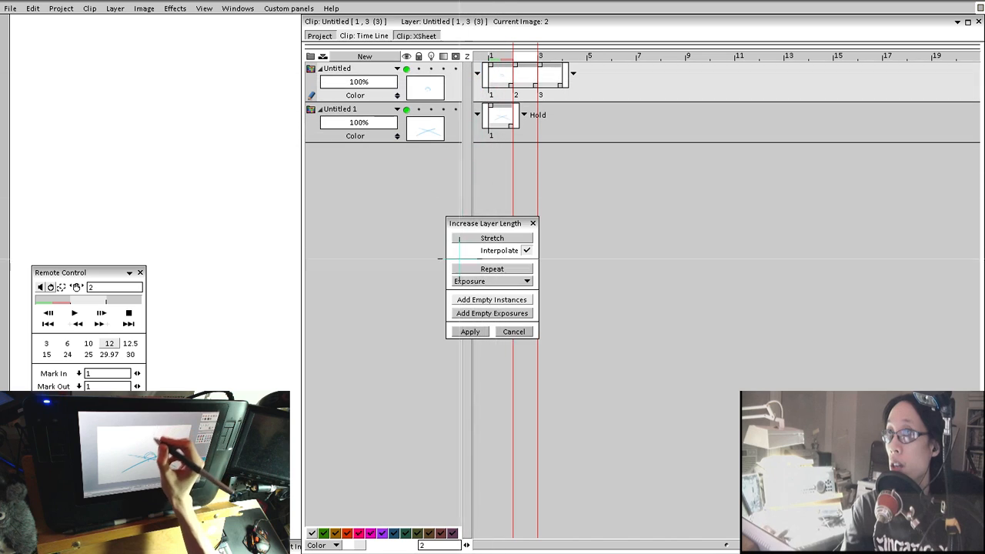
pyautogui.click(471, 334)
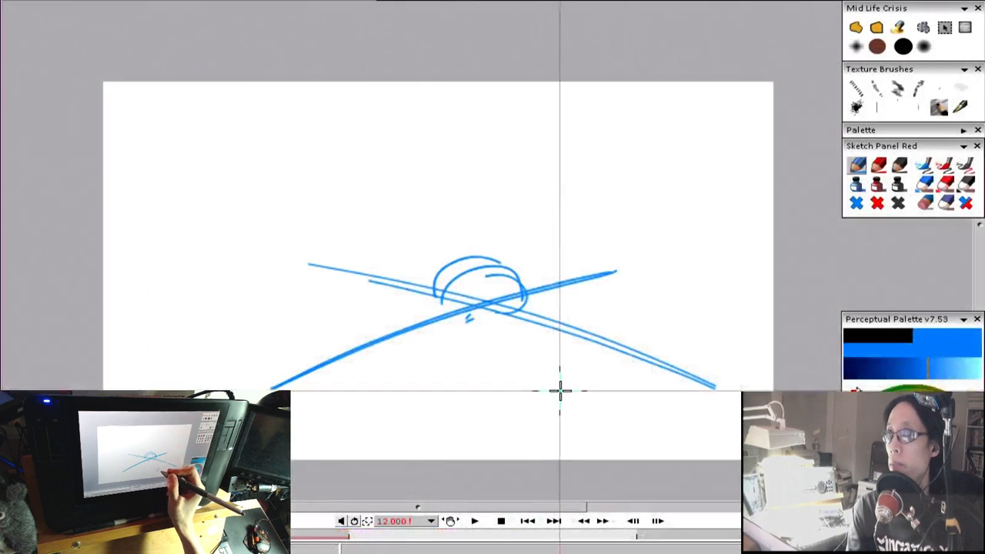
# Step: Sketch thin broken rays shooting from the dome towards the upper left, the top and the upper right
pyautogui.press('Right')
pyautogui.press('Left')
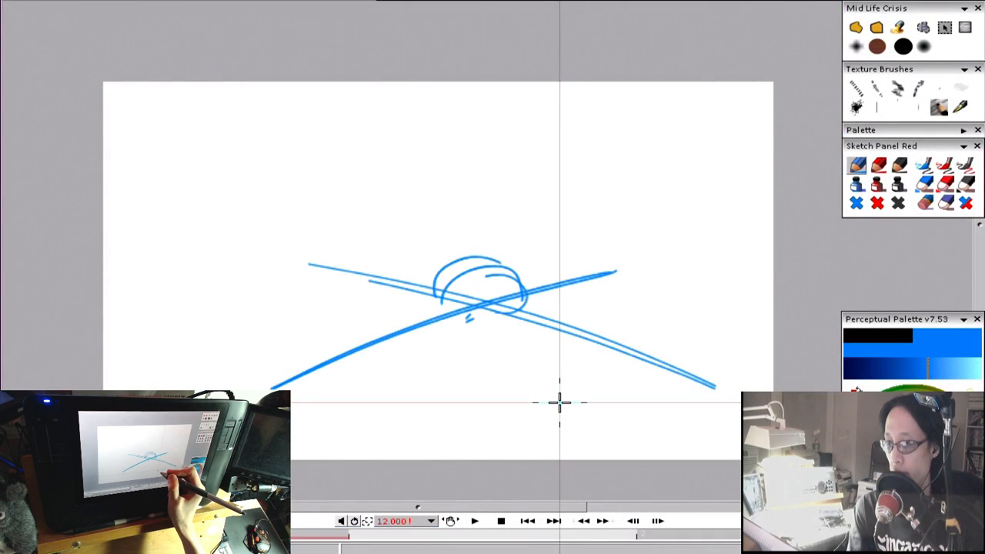
pyautogui.press('Right')
pyautogui.press('Left')
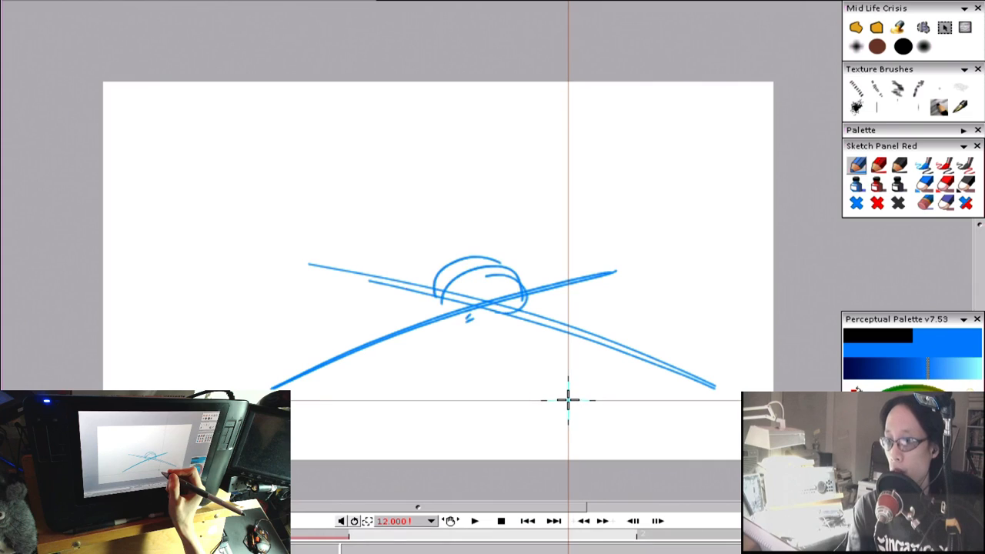
pyautogui.moveTo(501, 297); pyautogui.dragTo(638, 178)
pyautogui.hotkey('ctrl', 'z')
pyautogui.moveTo(513, 273); pyautogui.dragTo(593, 216)
pyautogui.moveTo(620, 196); pyautogui.dragTo(633, 185)
pyautogui.moveTo(401, 187); pyautogui.dragTo(433, 238)
pyautogui.moveTo(444, 247); pyautogui.dragTo(449, 254)
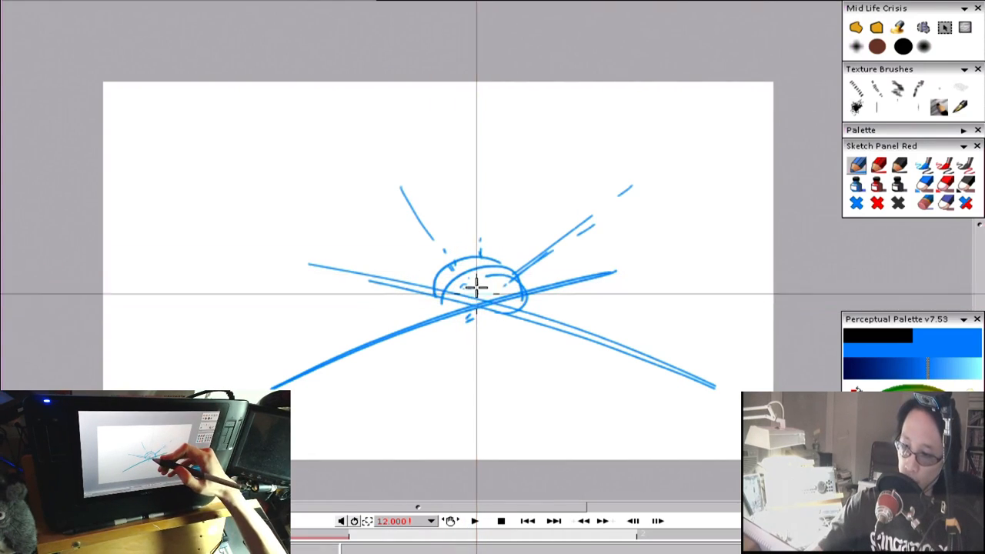
pyautogui.moveTo(479, 297)
pyautogui.mouseDown()
pyautogui.moveTo(431, 210)
pyautogui.moveTo(343, 178)
pyautogui.moveTo(366, 204)
pyautogui.mouseUp()
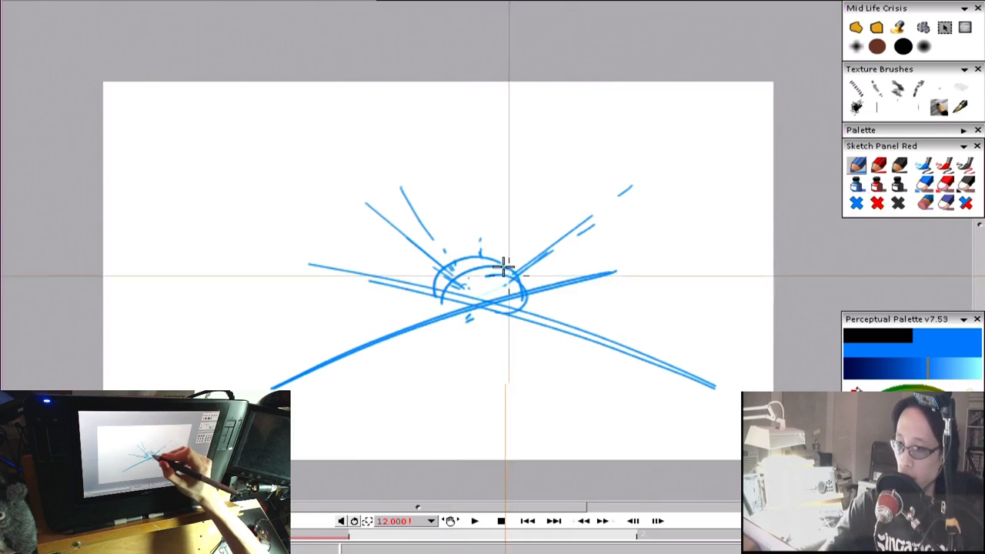
pyautogui.moveTo(491, 267); pyautogui.dragTo(501, 243)
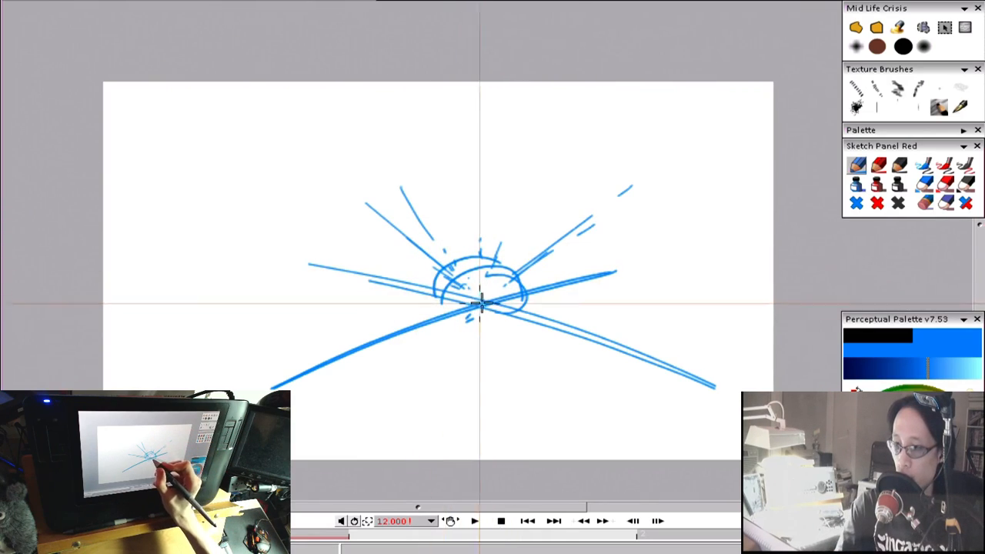
# Step: Add rays and short dashes around the dome's sides and underside, plus a long broken ray towards the top
pyautogui.moveTo(490, 304); pyautogui.dragTo(536, 339)
pyautogui.moveTo(489, 296); pyautogui.dragTo(590, 291)
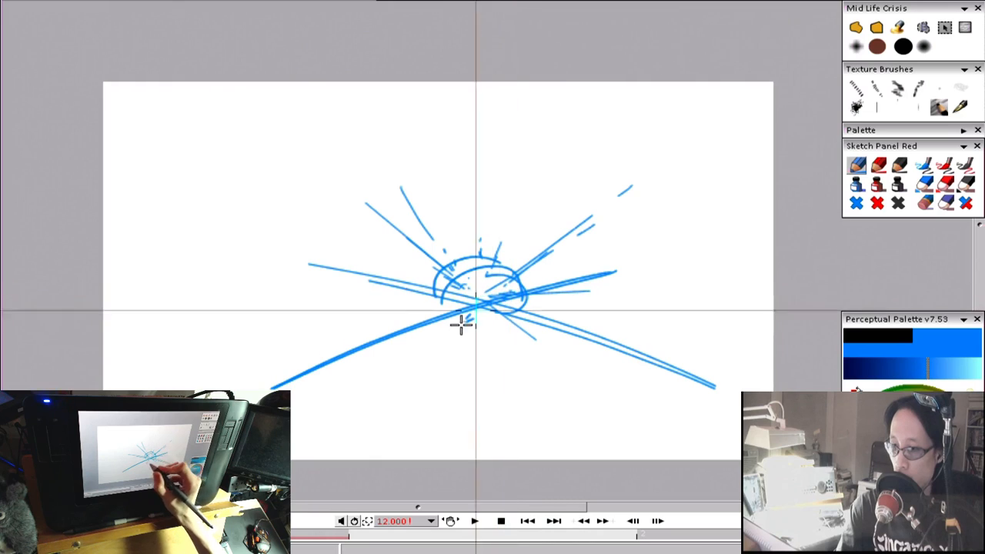
pyautogui.moveTo(477, 319)
pyautogui.mouseDown()
pyautogui.moveTo(479, 336)
pyautogui.moveTo(518, 366)
pyautogui.mouseUp()
pyautogui.moveTo(337, 318); pyautogui.dragTo(362, 314)
pyautogui.moveTo(470, 280); pyautogui.dragTo(475, 290)
pyautogui.moveTo(550, 153); pyautogui.dragTo(514, 224)
pyautogui.moveTo(584, 120); pyautogui.dragTo(576, 144)
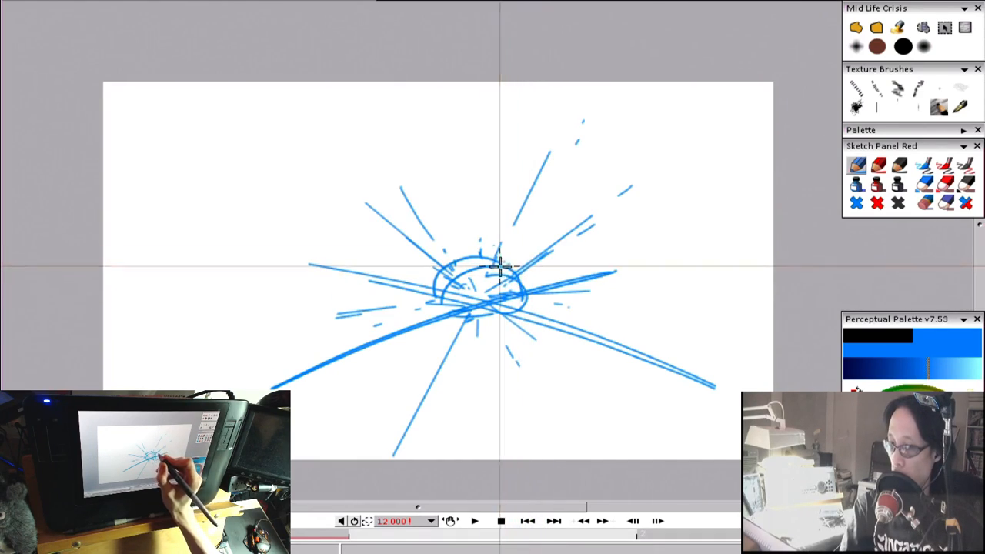
pyautogui.moveTo(620, 193); pyautogui.dragTo(632, 186)
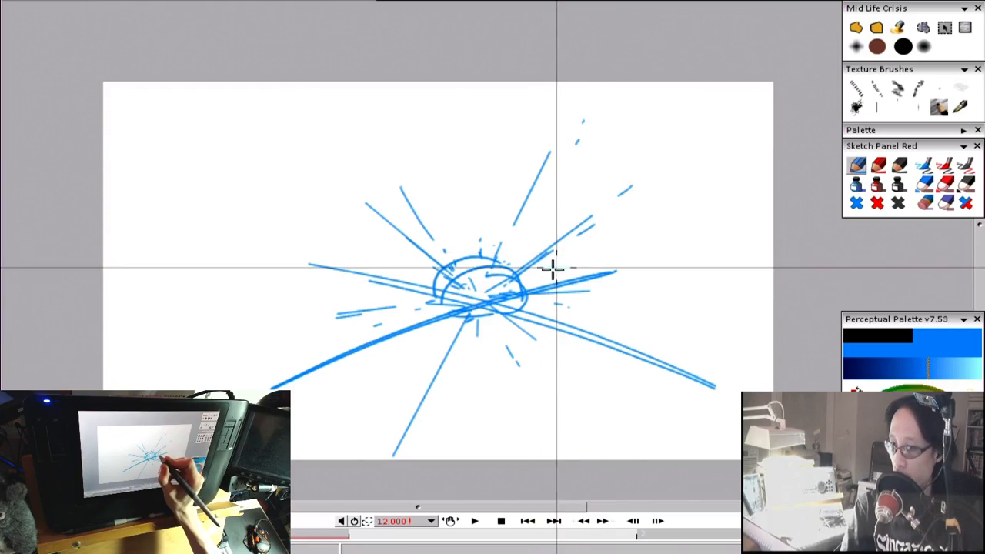
# Step: On the next frame, rough in the upper-right debris plume with broken strokes over the onion-skinned burst
pyautogui.press('BackSpace')
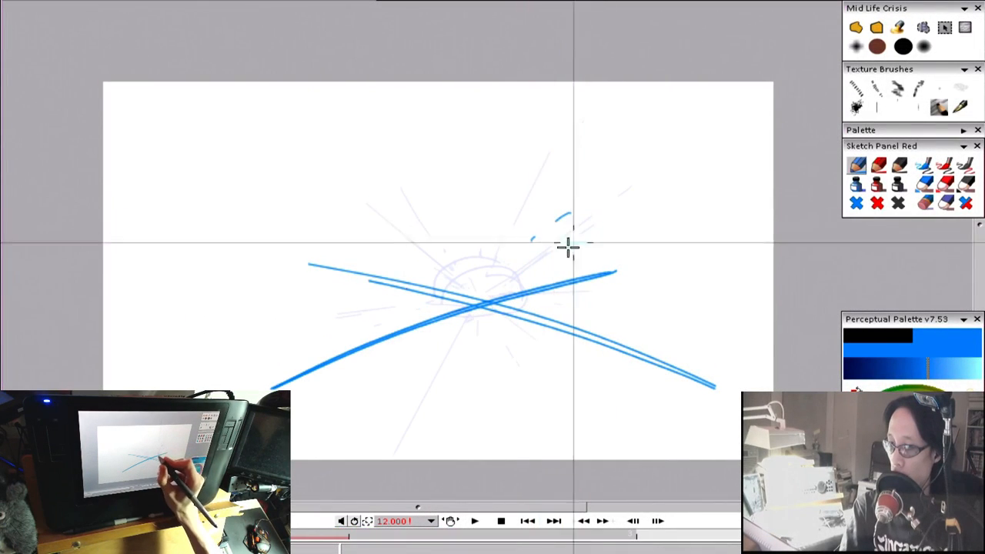
pyautogui.moveTo(585, 199); pyautogui.dragTo(614, 206)
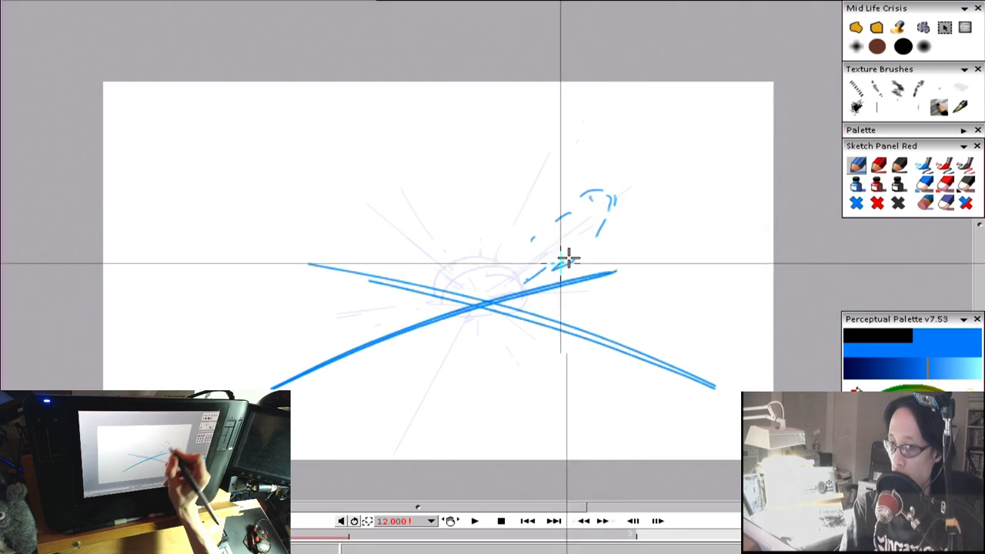
pyautogui.moveTo(631, 167); pyautogui.dragTo(626, 182)
pyautogui.moveTo(655, 148); pyautogui.dragTo(605, 167)
pyautogui.moveTo(569, 204); pyautogui.dragTo(561, 217)
pyautogui.moveTo(617, 198); pyautogui.dragTo(582, 226)
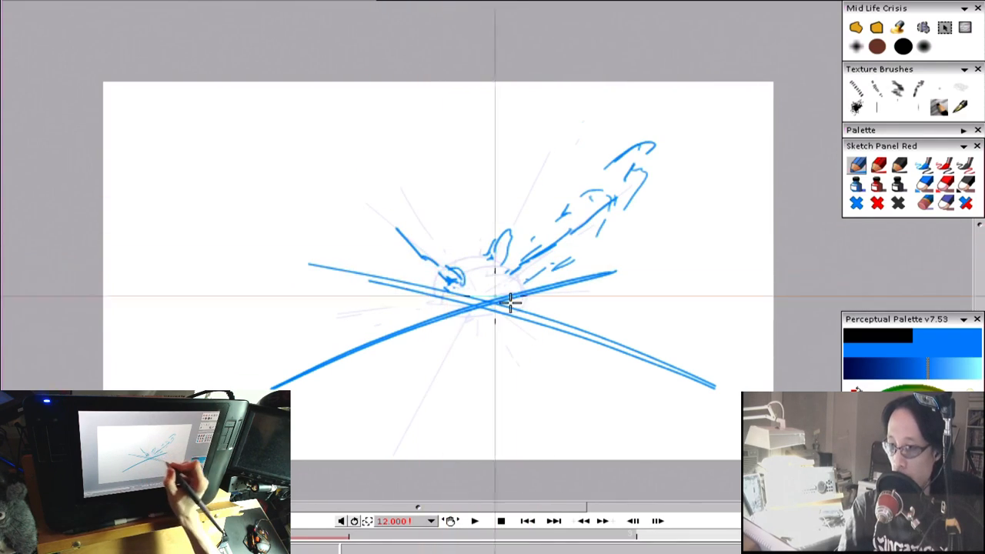
# Step: Outline the long lower-left plume and the narrow plume below the burst, comparing with the previous frame
pyautogui.press('Left')
pyautogui.press('Right')
pyautogui.moveTo(445, 313); pyautogui.dragTo(333, 346)
pyautogui.moveTo(449, 298)
pyautogui.mouseDown()
pyautogui.moveTo(338, 346)
pyautogui.moveTo(428, 302)
pyautogui.moveTo(265, 342)
pyautogui.mouseUp()
pyautogui.moveTo(259, 355); pyautogui.dragTo(264, 363)
pyautogui.moveTo(309, 365)
pyautogui.mouseDown()
pyautogui.moveTo(426, 316)
pyautogui.moveTo(483, 315)
pyautogui.moveTo(405, 397)
pyautogui.mouseUp()
pyautogui.click(383, 426)
pyautogui.moveTo(454, 357); pyautogui.dragTo(419, 417)
pyautogui.moveTo(408, 418); pyautogui.dragTo(404, 423)
# Step: Add a thin spike on the burst's right side and extend both edges of the upper-left plume outward
pyautogui.moveTo(492, 314)
pyautogui.mouseDown()
pyautogui.moveTo(514, 332)
pyautogui.moveTo(507, 312)
pyautogui.mouseUp()
pyautogui.moveTo(589, 300)
pyautogui.mouseDown()
pyautogui.moveTo(533, 295)
pyautogui.moveTo(567, 292)
pyautogui.moveTo(547, 298)
pyautogui.mouseUp()
pyautogui.press('Left')
pyautogui.press('Right')
pyautogui.moveTo(465, 261); pyautogui.dragTo(441, 231)
pyautogui.moveTo(419, 200); pyautogui.dragTo(397, 171)
pyautogui.moveTo(445, 266); pyautogui.dragTo(417, 218)
pyautogui.moveTo(383, 185); pyautogui.dragTo(381, 178)
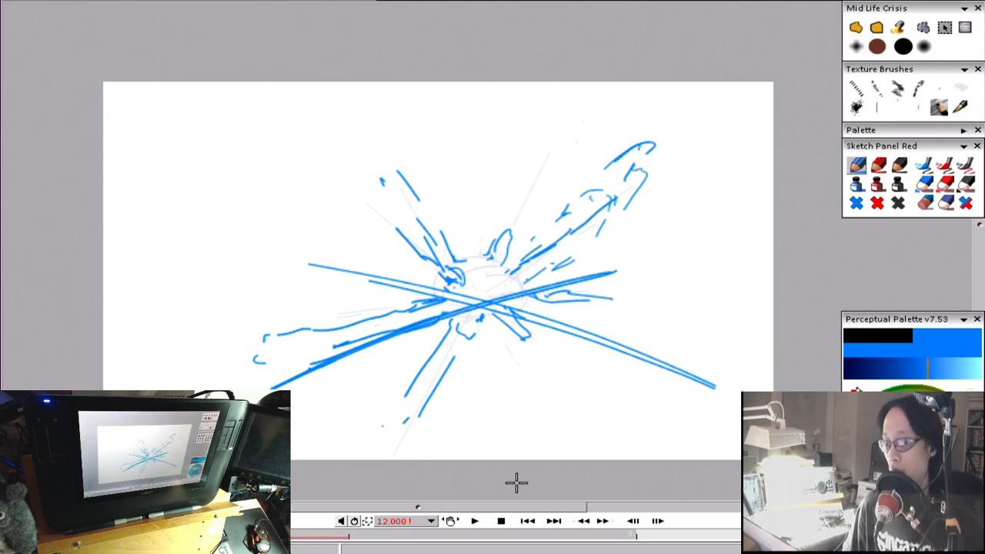
# Step: Extend the small top spike and join it to the upper-left plume along the burst's top edge, checking against the neighbouring frame
pyautogui.press('Left')
pyautogui.press('Right')
pyautogui.press('Left')
pyautogui.press('Right')
pyautogui.click(522, 200)
pyautogui.moveTo(516, 224)
pyautogui.mouseDown()
pyautogui.moveTo(504, 246)
pyautogui.moveTo(455, 260)
pyautogui.mouseUp()
pyautogui.press('Left')
pyautogui.press('Right')
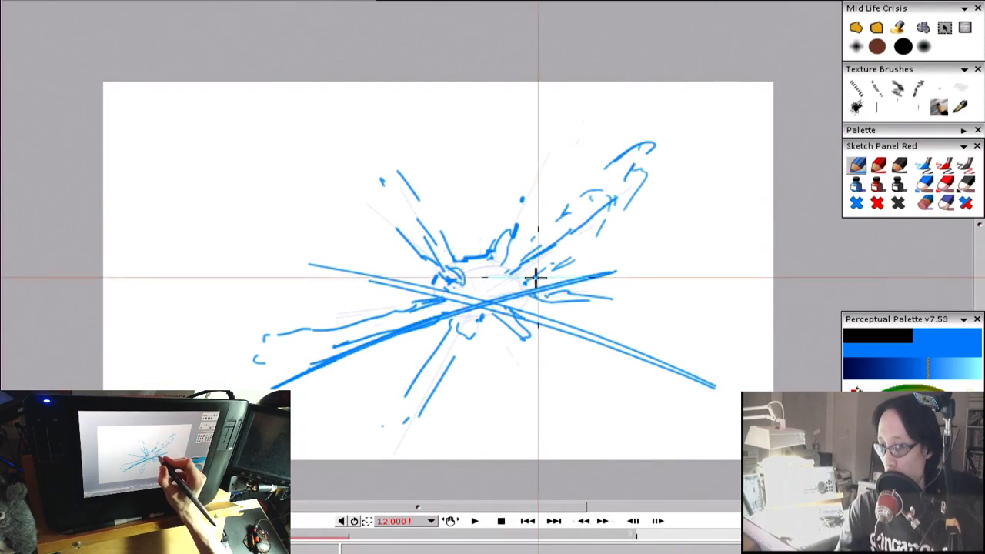
pyautogui.press('Left')
pyautogui.press('Right')
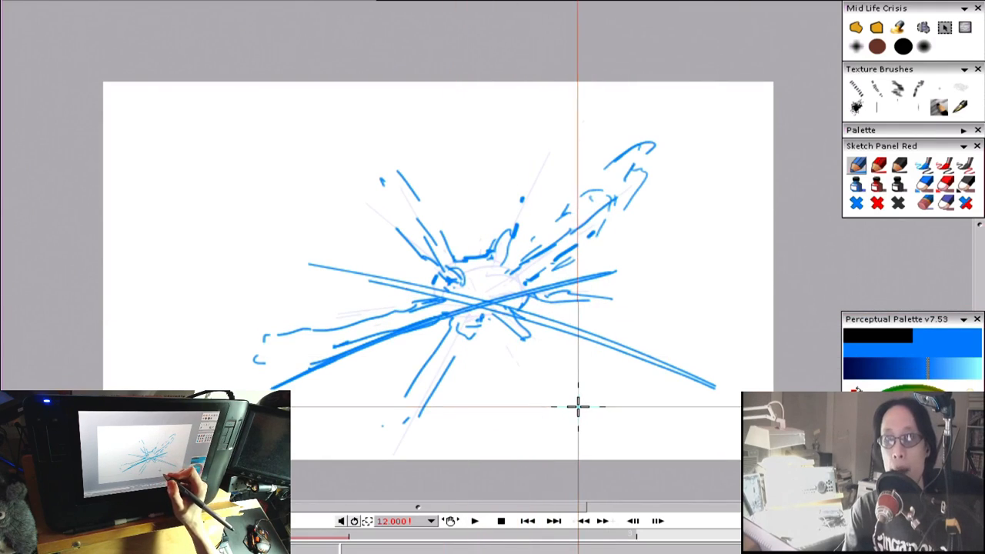
# Step: Flip through the burst frames and close the upper-left plume with a large rounded tip
pyautogui.press('Right')
pyautogui.press('Left')
pyautogui.press('Right')
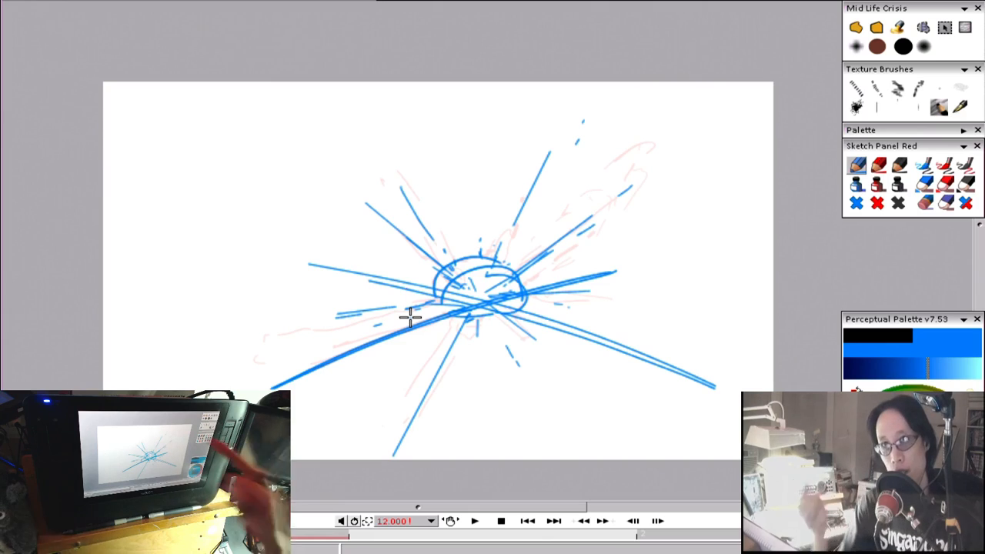
pyautogui.press('Left')
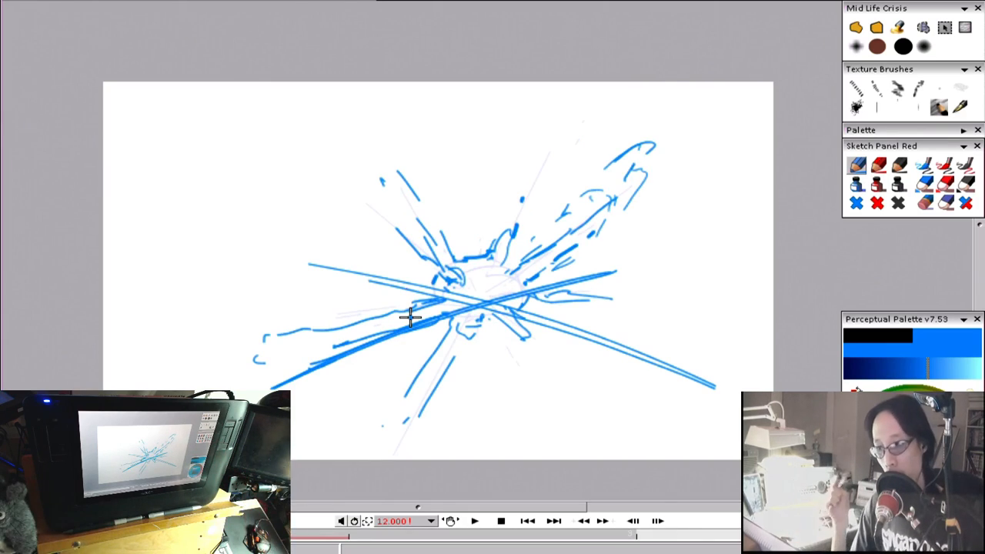
pyautogui.moveTo(393, 182)
pyautogui.mouseDown()
pyautogui.moveTo(369, 141)
pyautogui.moveTo(363, 193)
pyautogui.mouseUp()
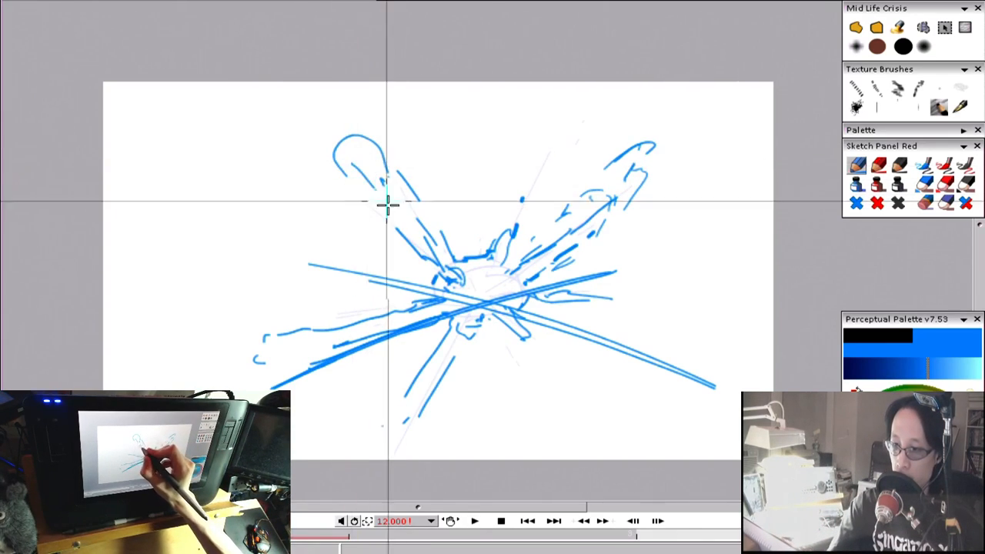
pyautogui.press('Left')
pyautogui.press('Right')
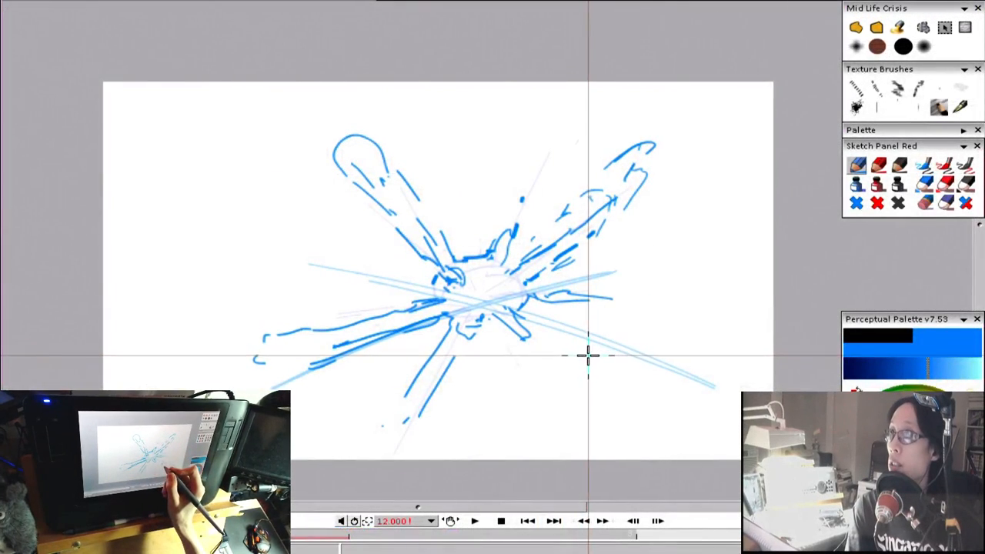
# Step: Compare the frames and add a rounded outer edge to the tip of the upper-right plume
pyautogui.press('Left')
pyautogui.press('Right')
pyautogui.press('Left')
pyautogui.press('Right')
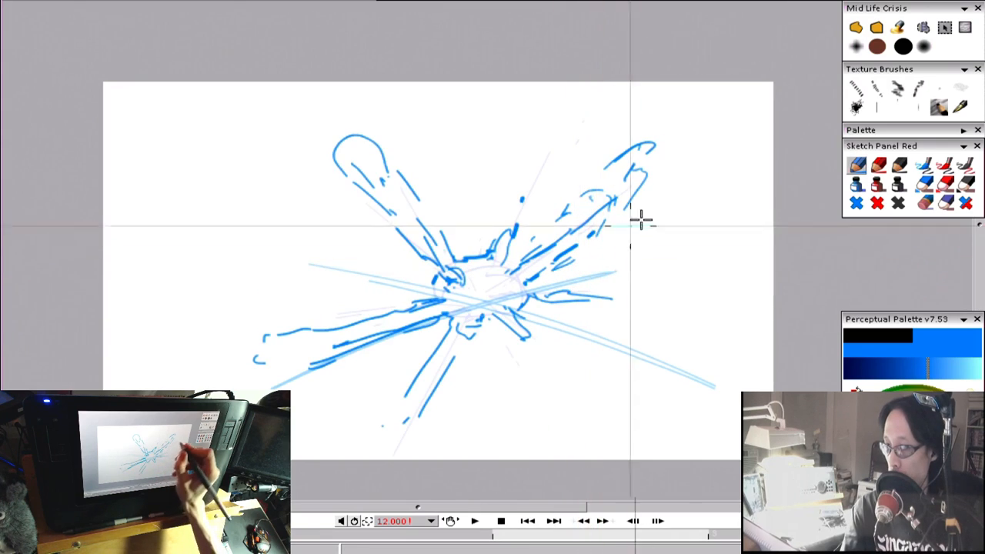
pyautogui.moveTo(642, 208); pyautogui.dragTo(635, 142)
# Step: On the following frame, outline a larger, expanded upper-right plume with broken strokes around the onion-skinned one
pyautogui.press('Right')
pyautogui.click(692, 182)
pyautogui.moveTo(703, 174); pyautogui.dragTo(724, 142)
pyautogui.click(731, 112)
pyautogui.moveTo(723, 100); pyautogui.dragTo(671, 102)
pyautogui.moveTo(641, 127); pyautogui.dragTo(572, 188)
pyautogui.hotkey('ctrl', 'z')
pyautogui.moveTo(669, 109); pyautogui.dragTo(653, 111)
pyautogui.click(550, 212)
# Step: Draw the taller top spike, the widened upper-left plume and a small bump on the burst's left edge
pyautogui.moveTo(605, 158)
pyautogui.mouseDown()
pyautogui.moveTo(563, 211)
pyautogui.moveTo(464, 240)
pyautogui.moveTo(321, 97)
pyautogui.mouseUp()
pyautogui.click(490, 245)
pyautogui.moveTo(296, 158); pyautogui.dragTo(311, 200)
pyautogui.moveTo(311, 199); pyautogui.dragTo(351, 214)
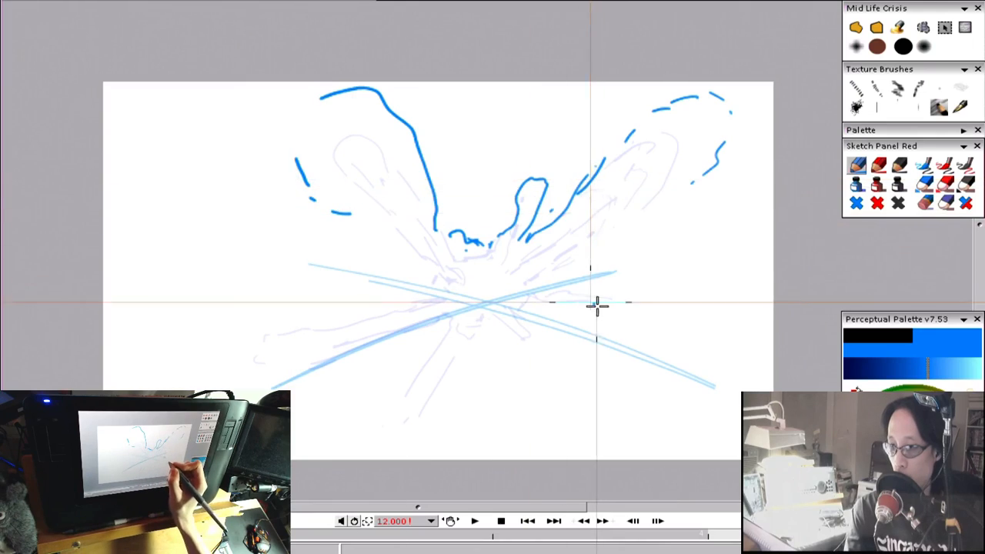
pyautogui.moveTo(420, 273); pyautogui.dragTo(408, 293)
# Step: Flip between frames and widen the upper-right plume with bigger arcs along its outer edges
pyautogui.press('Left')
pyautogui.press('Right')
pyautogui.press('Left')
pyautogui.press('Left')
pyautogui.press('Right')
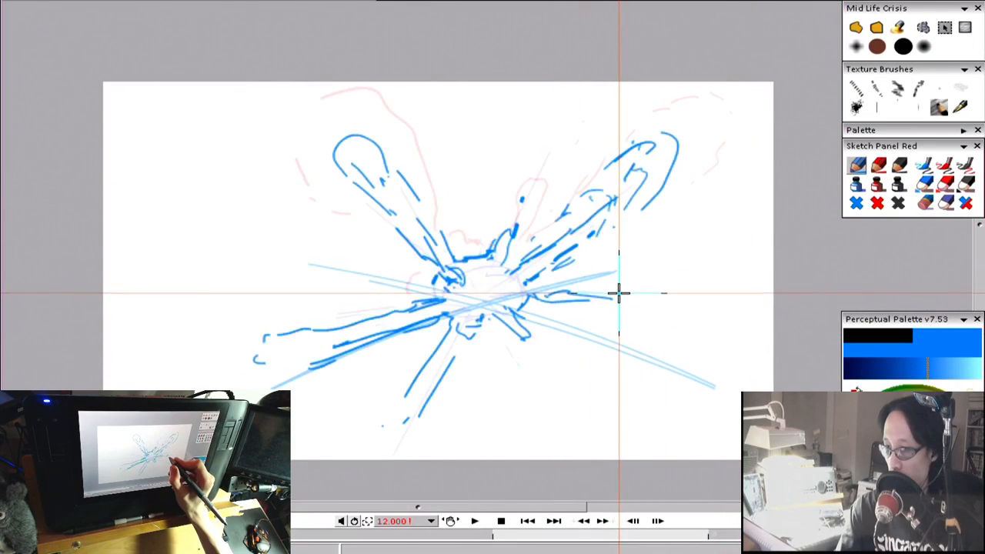
pyautogui.press('Right')
pyautogui.press('Left')
pyautogui.press('Right')
pyautogui.moveTo(744, 90); pyautogui.dragTo(755, 147)
pyautogui.moveTo(733, 204); pyautogui.dragTo(690, 208)
pyautogui.moveTo(638, 83); pyautogui.dragTo(587, 125)
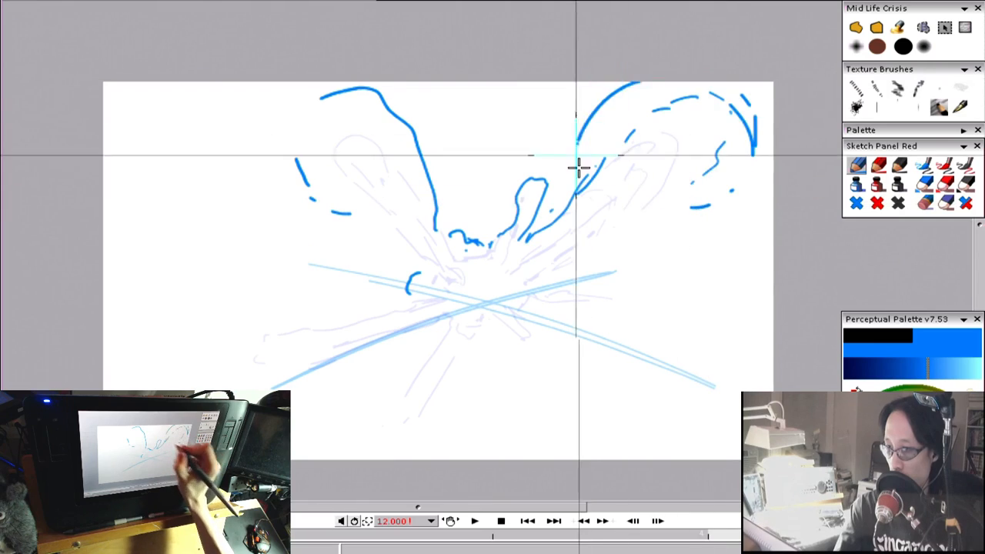
# Step: Draw a large rounded plume on the right side and arcs along the right part of the burst's centre
pyautogui.press('Left')
pyautogui.press('Left')
pyautogui.press('Right')
pyautogui.press('Right')
pyautogui.moveTo(750, 289)
pyautogui.mouseDown()
pyautogui.moveTo(750, 303)
pyautogui.moveTo(671, 360)
pyautogui.mouseUp()
pyautogui.moveTo(712, 348)
pyautogui.mouseDown()
pyautogui.moveTo(668, 261)
pyautogui.moveTo(649, 265)
pyautogui.mouseUp()
pyautogui.moveTo(638, 277); pyautogui.dragTo(627, 285)
pyautogui.click(637, 344)
pyautogui.moveTo(488, 256); pyautogui.dragTo(552, 264)
pyautogui.moveTo(506, 323); pyautogui.dragTo(536, 327)
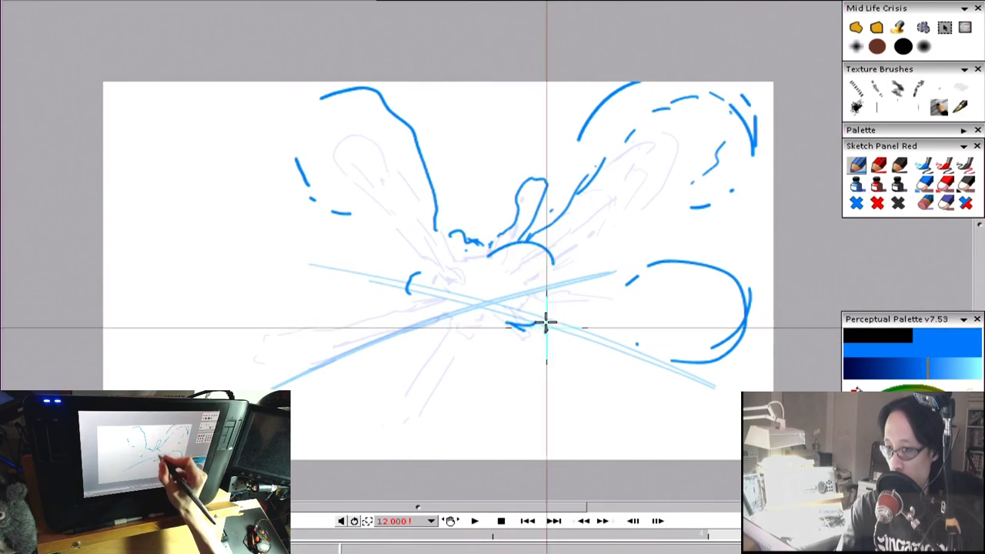
# Step: Rough in the lower-right plume below the centre with short curves, checking against the previous frames
pyautogui.press('Left')
pyautogui.press('Left')
pyautogui.press('Right')
pyautogui.press('Right')
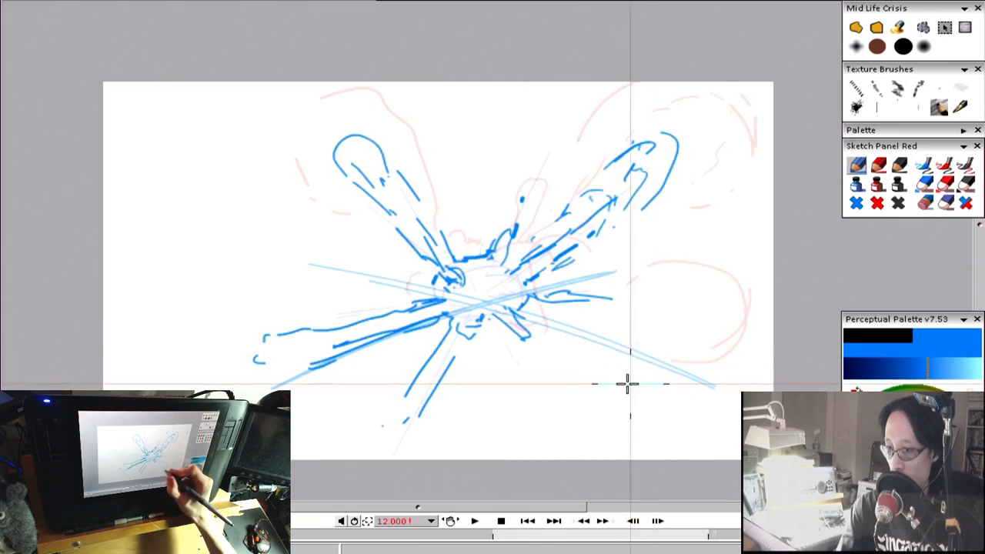
pyautogui.moveTo(525, 338); pyautogui.dragTo(523, 356)
pyautogui.moveTo(544, 372); pyautogui.dragTo(555, 380)
pyautogui.press('Left')
pyautogui.press('Right')
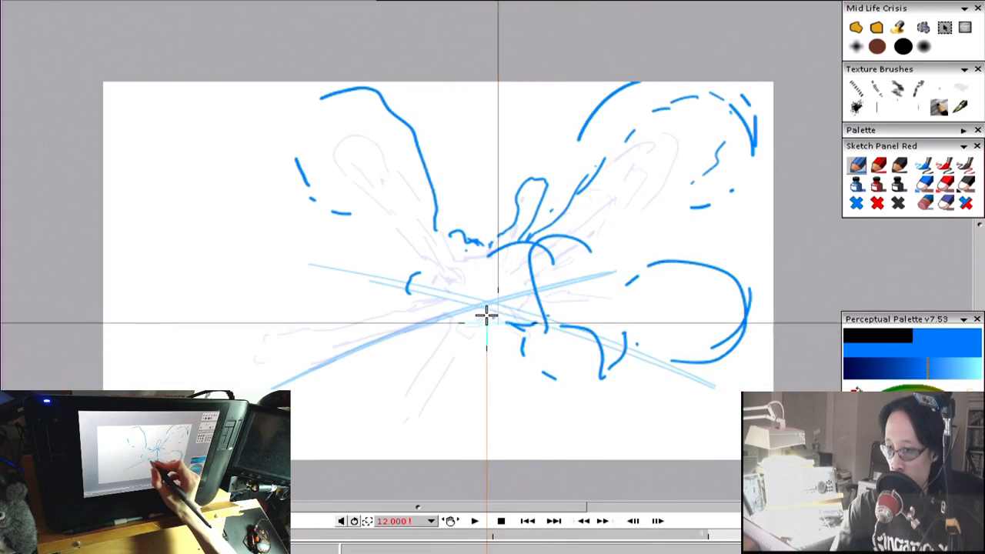
# Step: Add rounded bumps under the burst's centre and outline the enlarged lower-left plume with its rounded tip
pyautogui.press('Right')
pyautogui.press('Left')
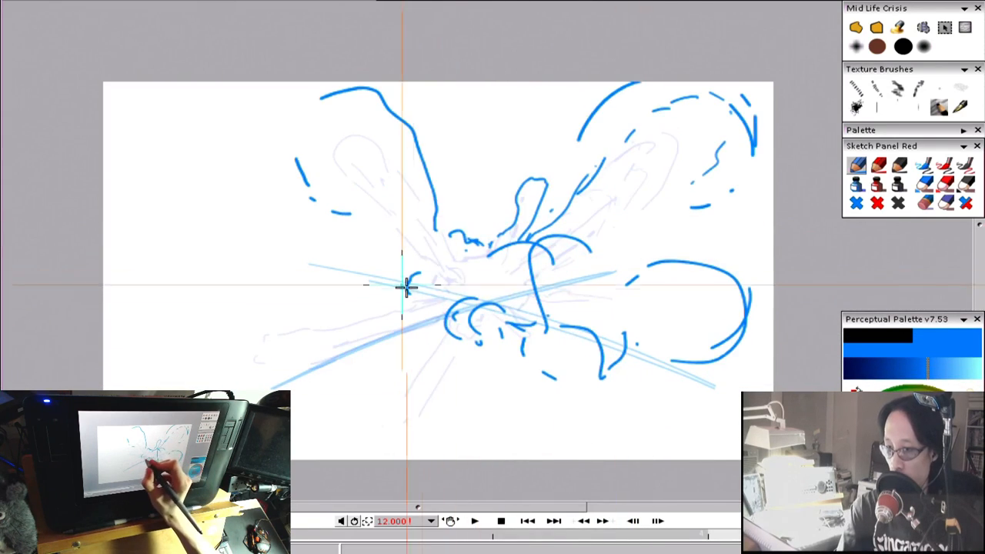
pyautogui.press('Right')
pyautogui.press('Right')
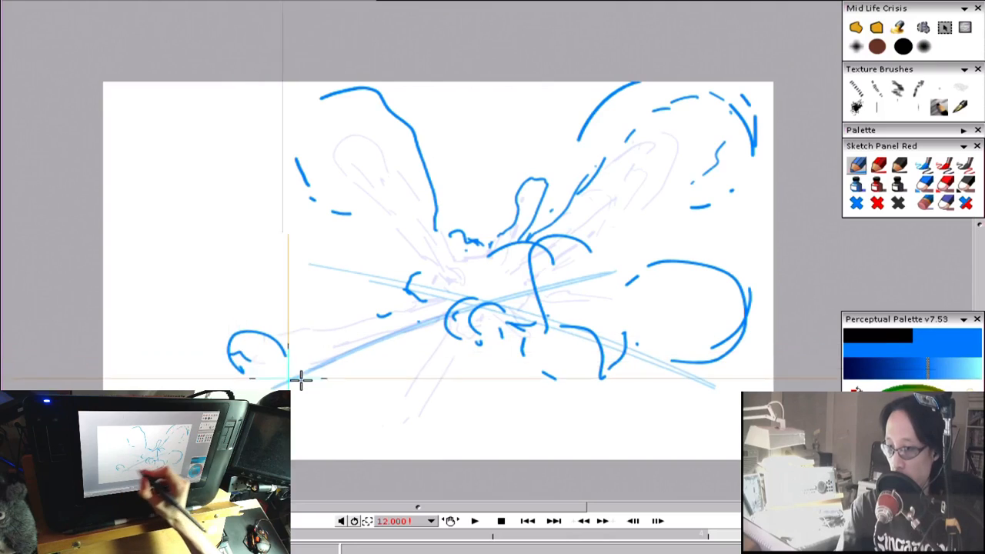
pyautogui.moveTo(377, 385); pyautogui.dragTo(262, 350)
pyautogui.moveTo(201, 327); pyautogui.dragTo(188, 389)
pyautogui.press('Left')
pyautogui.press('Right')
# Step: Complete the underside of the upper-left plume where it meets the centre, flip-check the motion and advance to the next empty frame
pyautogui.moveTo(430, 238); pyautogui.dragTo(396, 233)
pyautogui.press('Left')
pyautogui.press('Right')
pyautogui.press('Left')
pyautogui.press('Right')
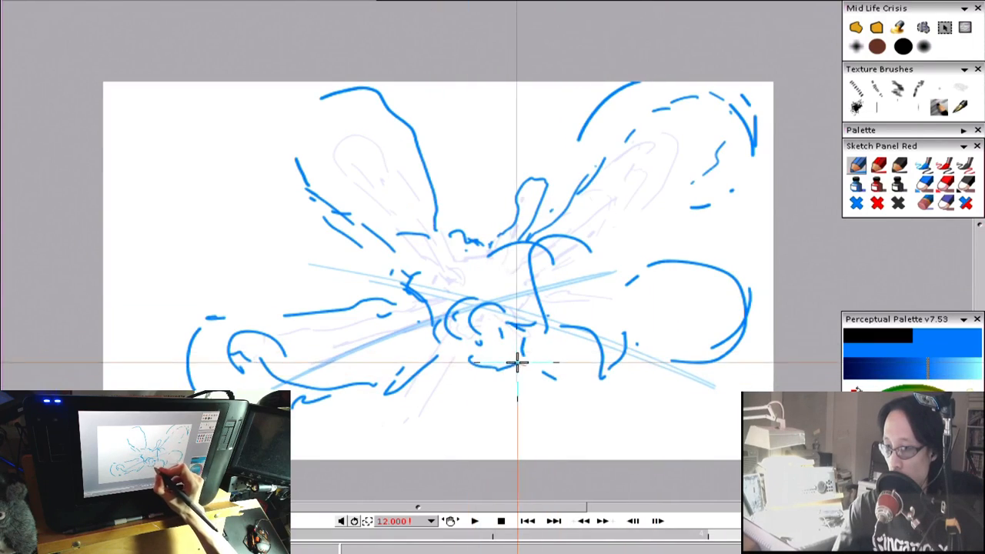
pyautogui.moveTo(435, 233); pyautogui.dragTo(380, 275)
pyautogui.press('Left')
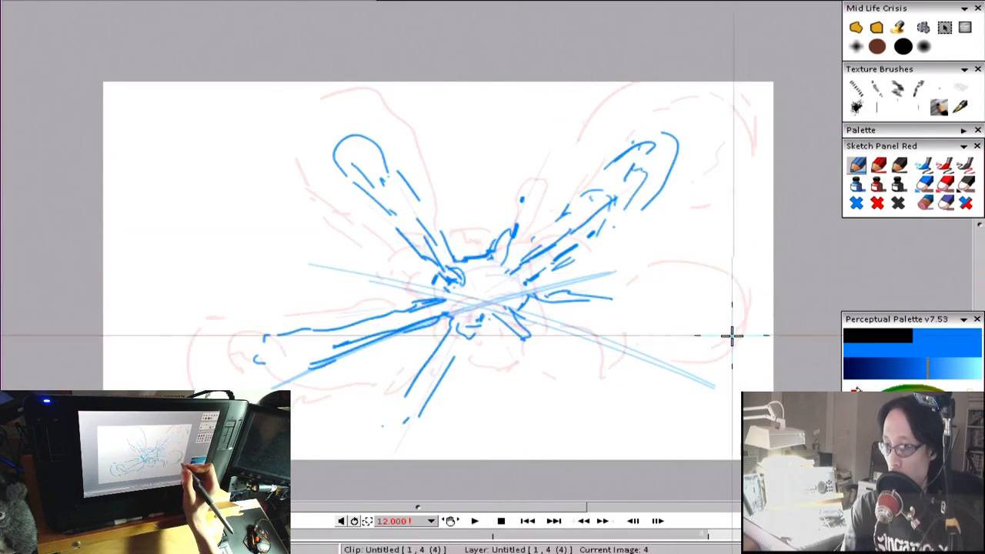
pyautogui.press('Right')
pyautogui.press('Left')
pyautogui.press('Right')
pyautogui.press('Right')
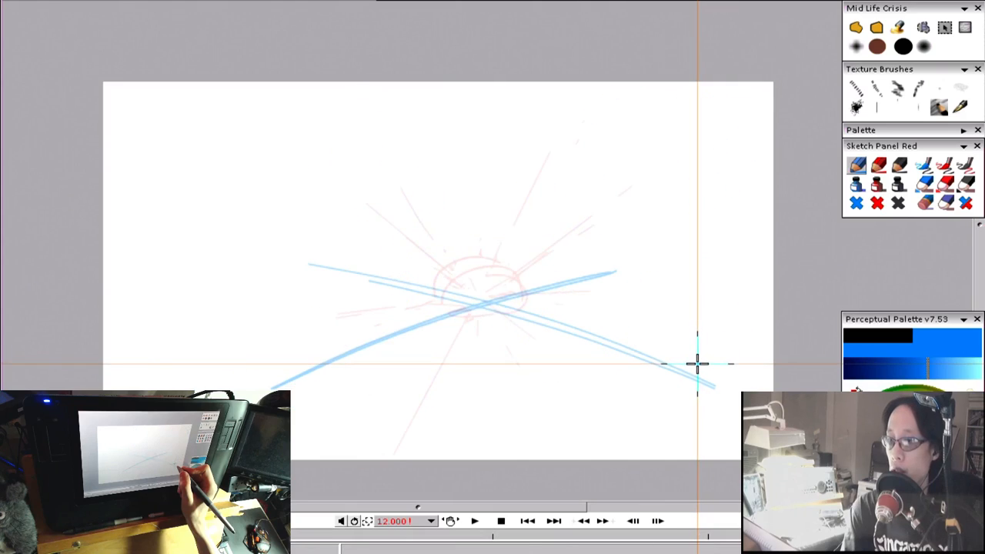
# Step: Flip back and forth through the burst frames and the empty frame to examine how the plumes expand
pyautogui.press('Left')
pyautogui.press('Right')
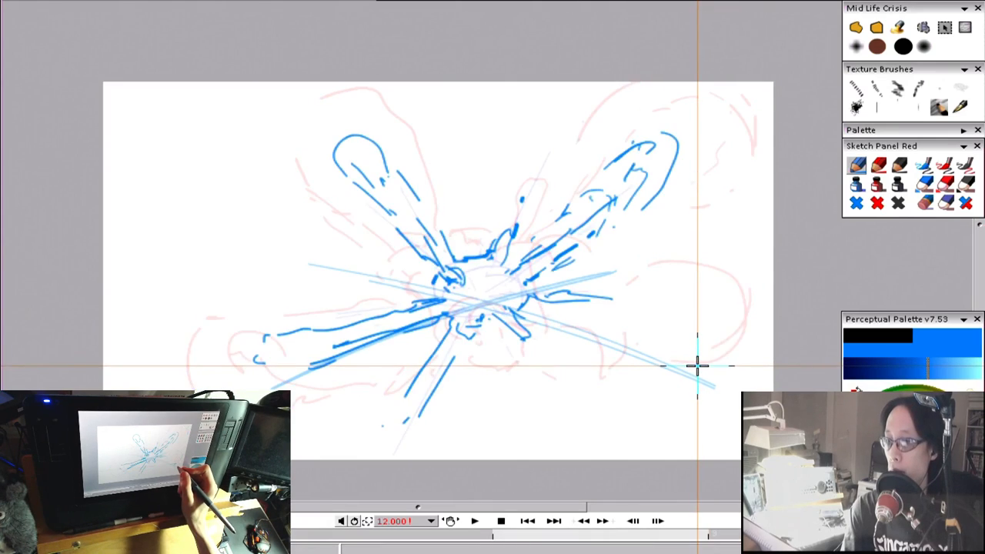
pyautogui.press('Left')
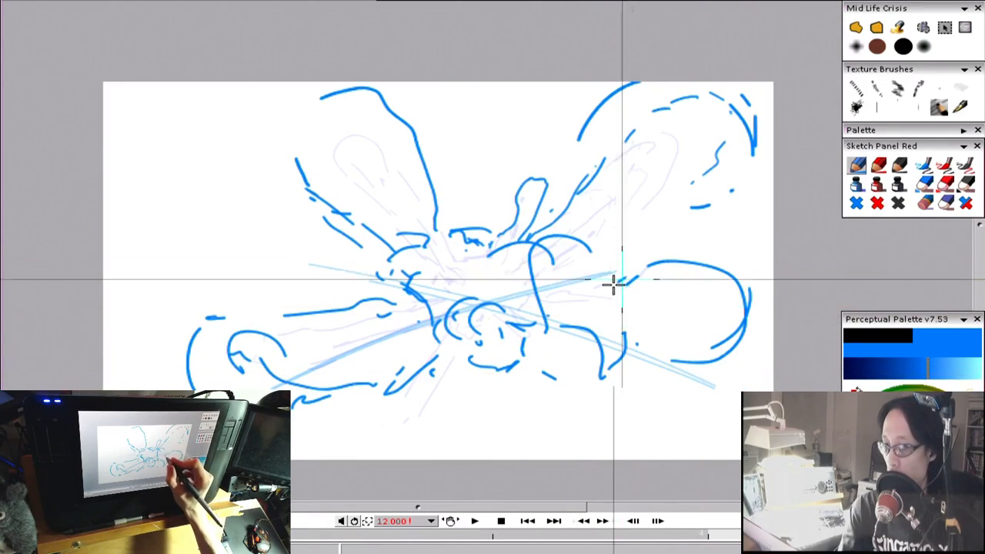
pyautogui.press('Right')
pyautogui.press('Left')
pyautogui.press('Right')
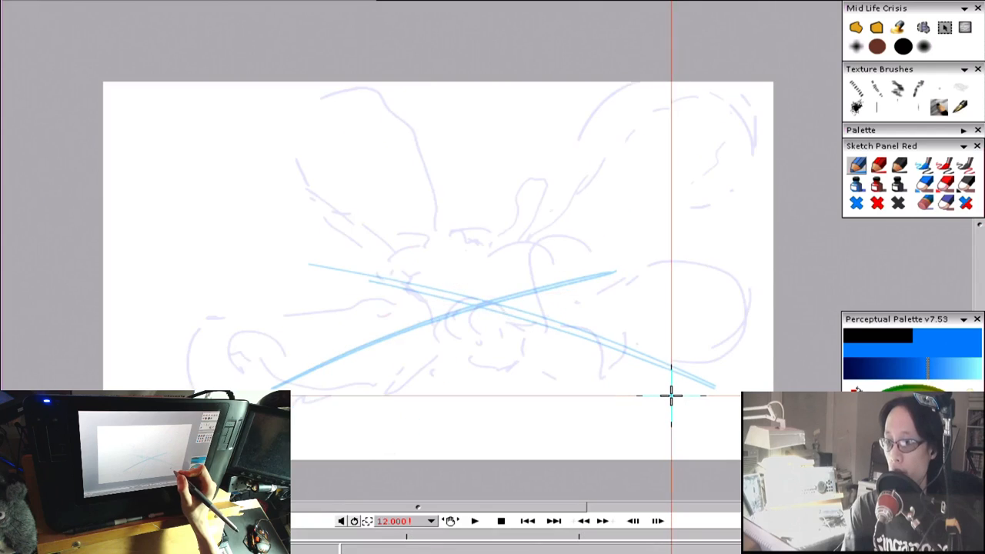
pyautogui.press('Left')
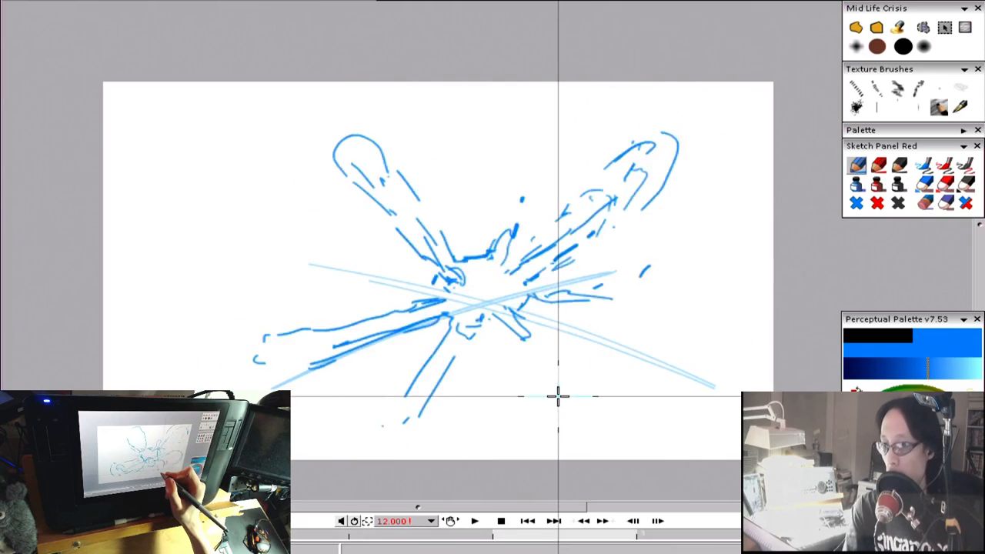
# Step: Outline the enlarged smoke cloud slightly outside the previous frame's contours, covering the upper lobes, lower-left lobe and far-right edge
pyautogui.moveTo(648, 224); pyautogui.dragTo(619, 235)
pyautogui.moveTo(650, 200)
pyautogui.mouseDown()
pyautogui.moveTo(644, 173)
pyautogui.moveTo(622, 126)
pyautogui.moveTo(544, 95)
pyautogui.moveTo(518, 115)
pyautogui.moveTo(447, 99)
pyautogui.mouseUp()
pyautogui.moveTo(431, 99); pyautogui.dragTo(424, 133)
pyautogui.moveTo(424, 125); pyautogui.dragTo(422, 118)
pyautogui.moveTo(417, 95); pyautogui.dragTo(394, 87)
pyautogui.moveTo(381, 85); pyautogui.dragTo(379, 82)
pyautogui.click(307, 95)
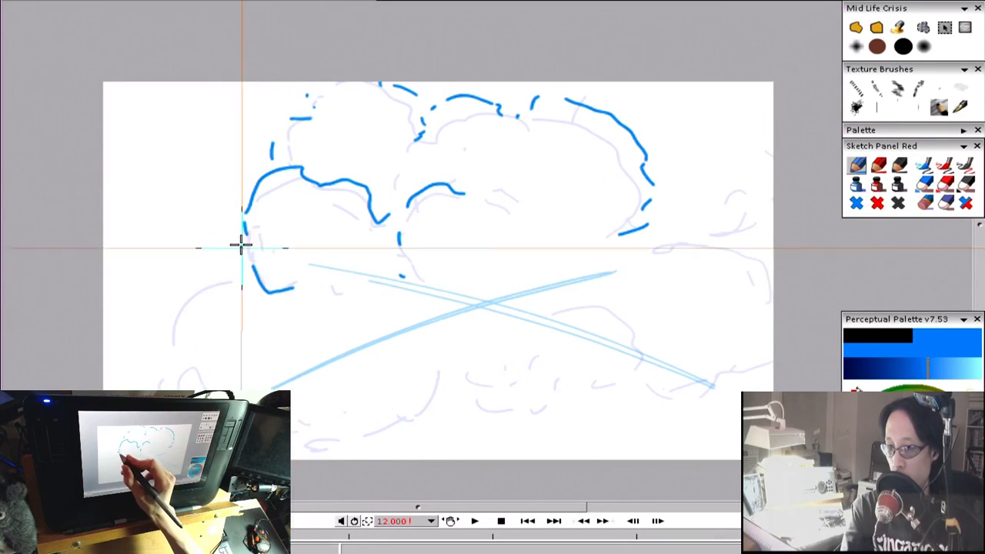
pyautogui.moveTo(161, 325); pyautogui.dragTo(158, 377)
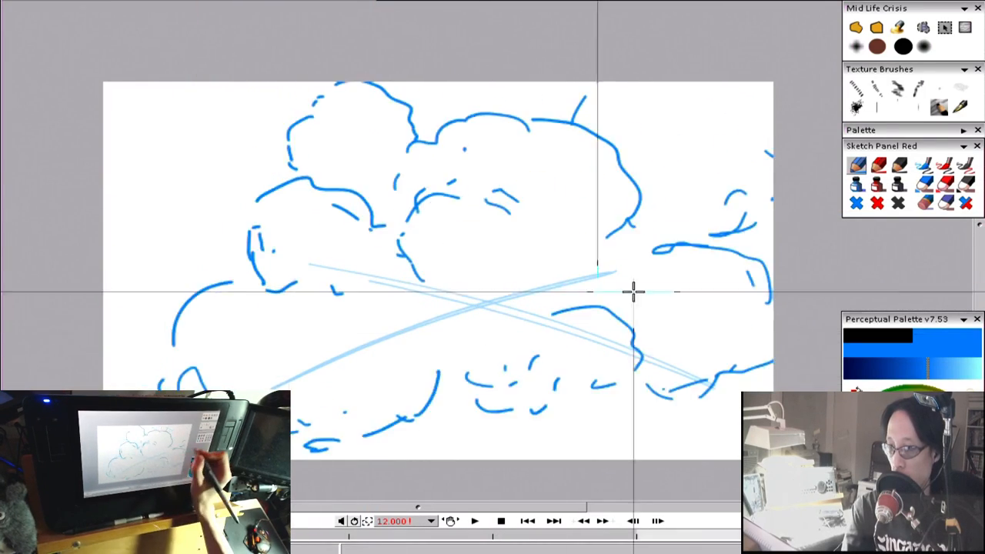
pyautogui.moveTo(710, 236)
pyautogui.mouseDown()
pyautogui.moveTo(747, 234)
pyautogui.moveTo(777, 187)
pyautogui.mouseUp()
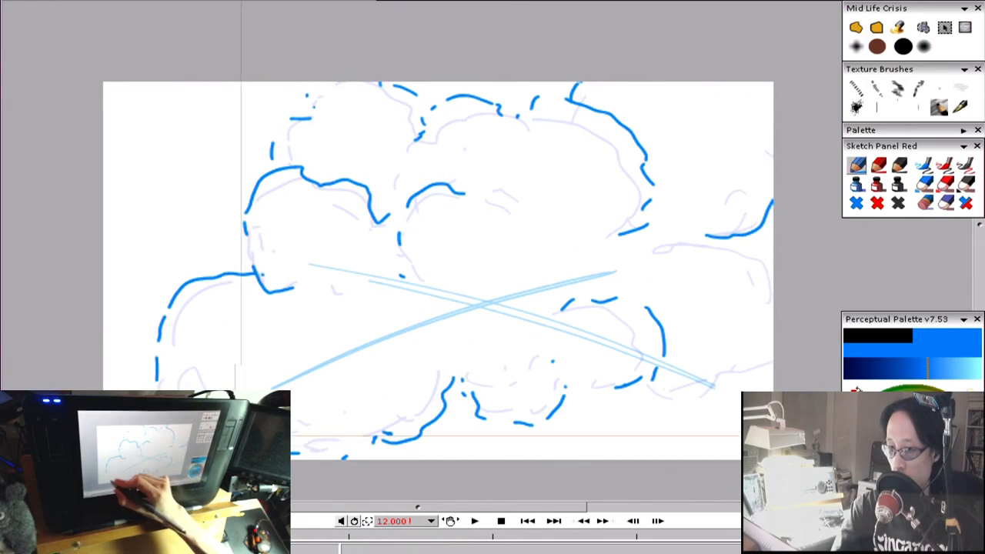
# Step: Add small curls inside the cloud, around its centre and above the right end of the guide lines
pyautogui.click(401, 294)
pyautogui.click(451, 269)
pyautogui.moveTo(559, 267); pyautogui.dragTo(589, 279)
pyautogui.moveTo(481, 191); pyautogui.dragTo(506, 201)
pyautogui.click(538, 269)
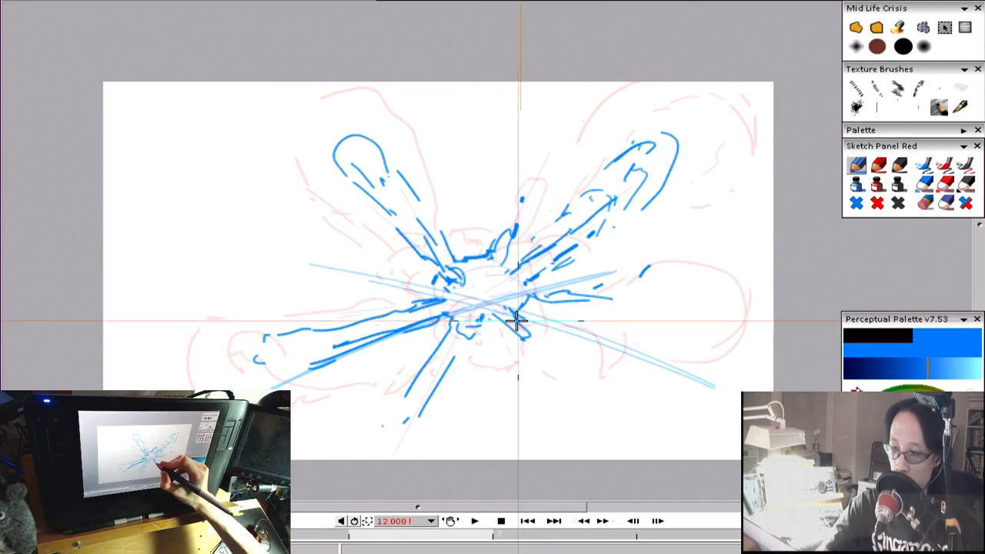
# Step: Shade solid debris chunks into the tips of the lower-left, upper-right, upper-left and small right plumes on the early burst frame
pyautogui.moveTo(276, 347); pyautogui.dragTo(288, 350)
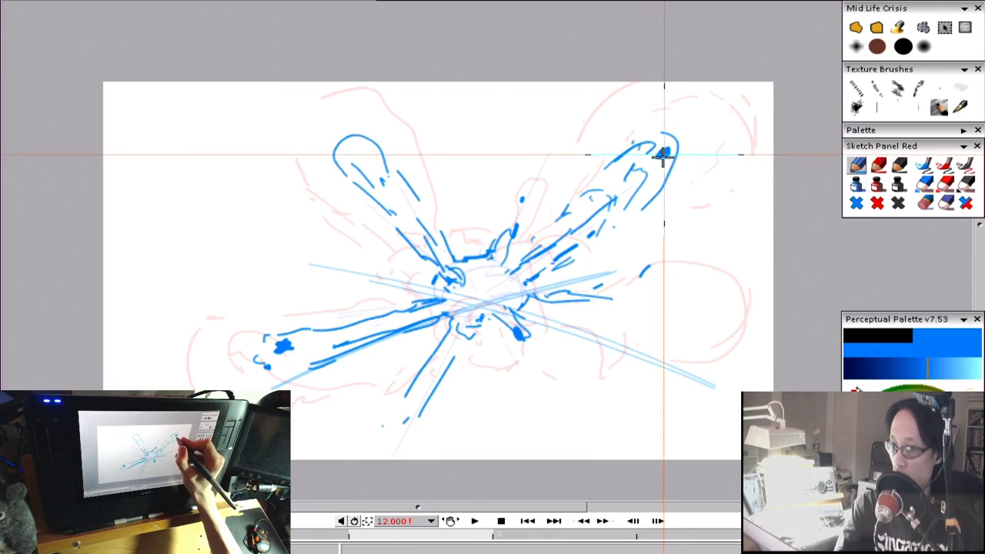
pyautogui.moveTo(652, 160); pyautogui.dragTo(628, 187)
pyautogui.moveTo(360, 158); pyautogui.dragTo(338, 131)
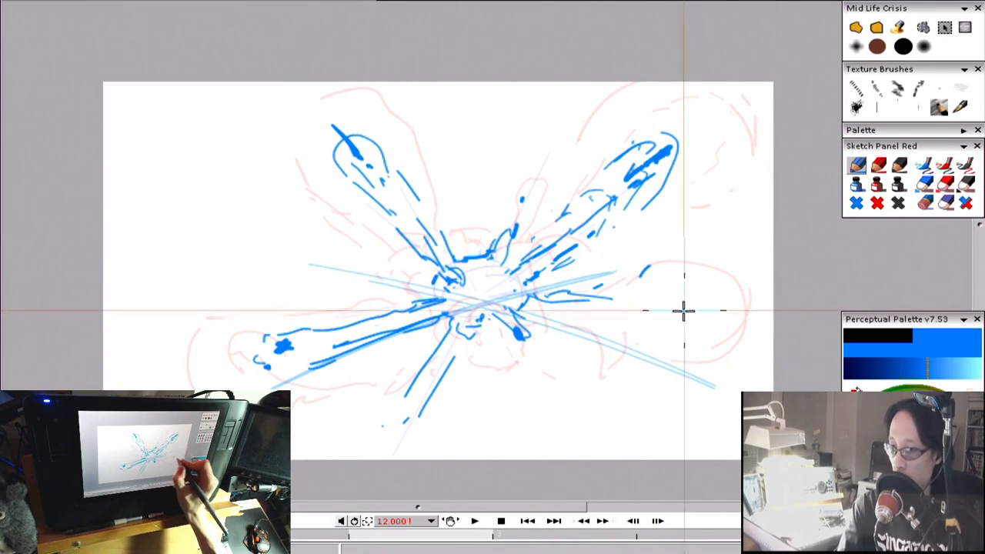
pyautogui.moveTo(619, 296); pyautogui.dragTo(611, 301)
# Step: Draw a thin debris trail shooting out past the upper-left plume on the following frame, comparing it with the neighbouring frames
pyautogui.press('Right')
pyautogui.press('Left')
pyautogui.press('Right')
pyautogui.press('Left')
pyautogui.press('Right')
pyautogui.moveTo(298, 82); pyautogui.dragTo(356, 155)
pyautogui.hotkey('ctrl', 'z')
pyautogui.moveTo(297, 82); pyautogui.dragTo(341, 138)
pyautogui.press('Left')
pyautogui.press('Left')
pyautogui.press('Right')
pyautogui.press('Right')
pyautogui.press('Left')
pyautogui.press('Right')
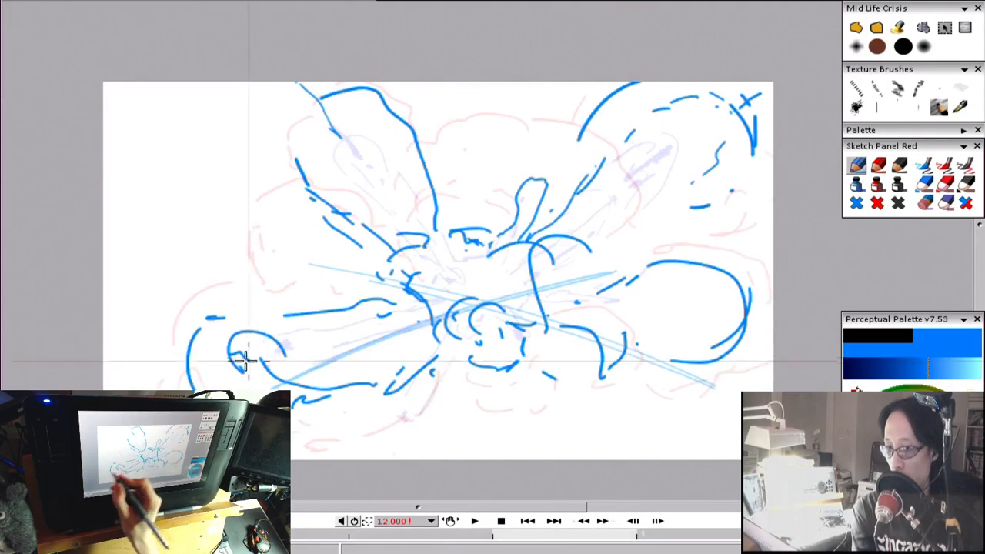
# Step: Add thin debris trails running from the burst toward the lower left and the bottom edge, flip-checking them against adjacent frames
pyautogui.press('Right')
pyautogui.press('Left')
pyautogui.press('Right')
pyautogui.press('Left')
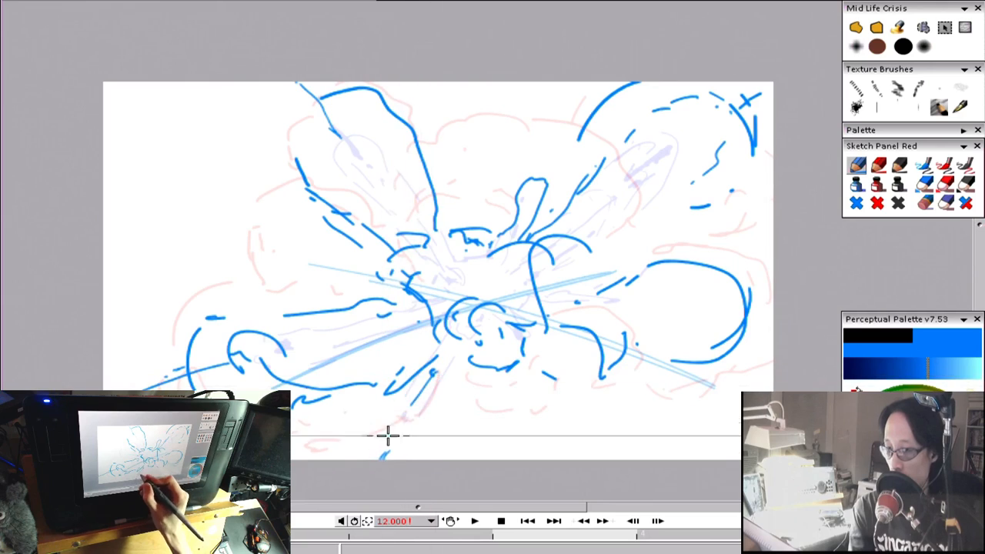
pyautogui.moveTo(388, 436); pyautogui.dragTo(423, 388)
pyautogui.press('Left')
pyautogui.press('Right')
pyautogui.press('Left')
pyautogui.press('Right')
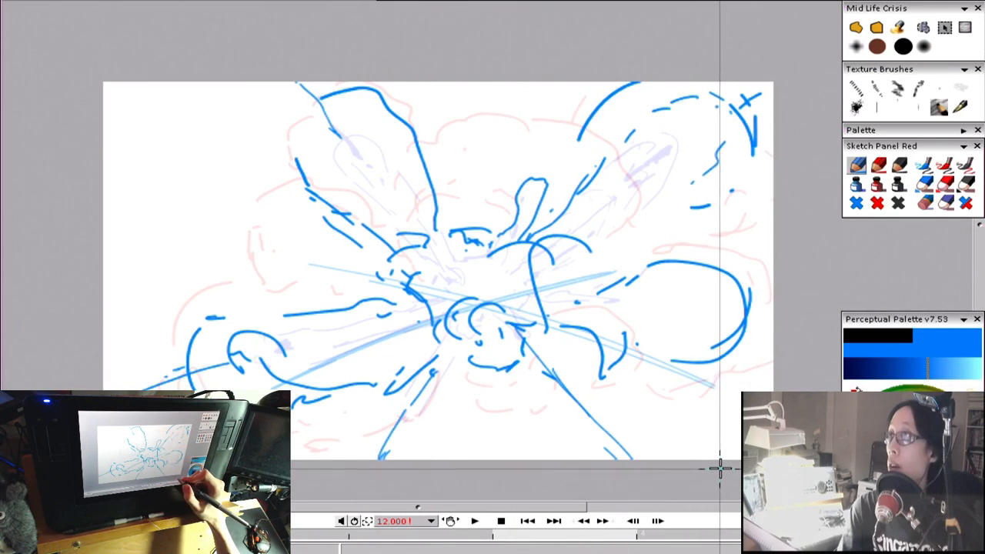
# Step: Continue the lower-right debris trail in broken dashes on the cloud frame, checking it against the earlier burst frames
pyautogui.press('Right')
pyautogui.press('Left')
pyautogui.press('Right')
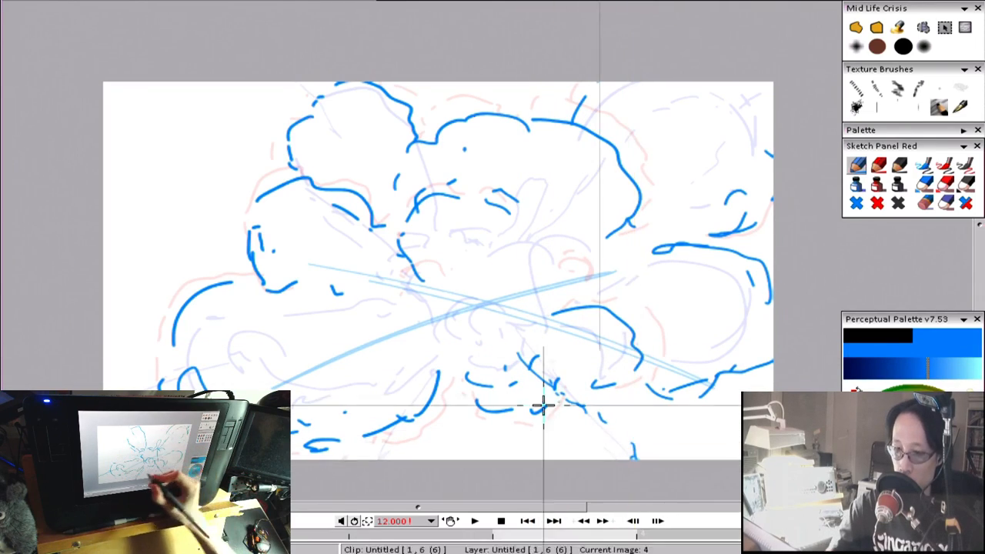
pyautogui.press('Left')
pyautogui.press('Left')
pyautogui.press('Right')
pyautogui.press('Left')
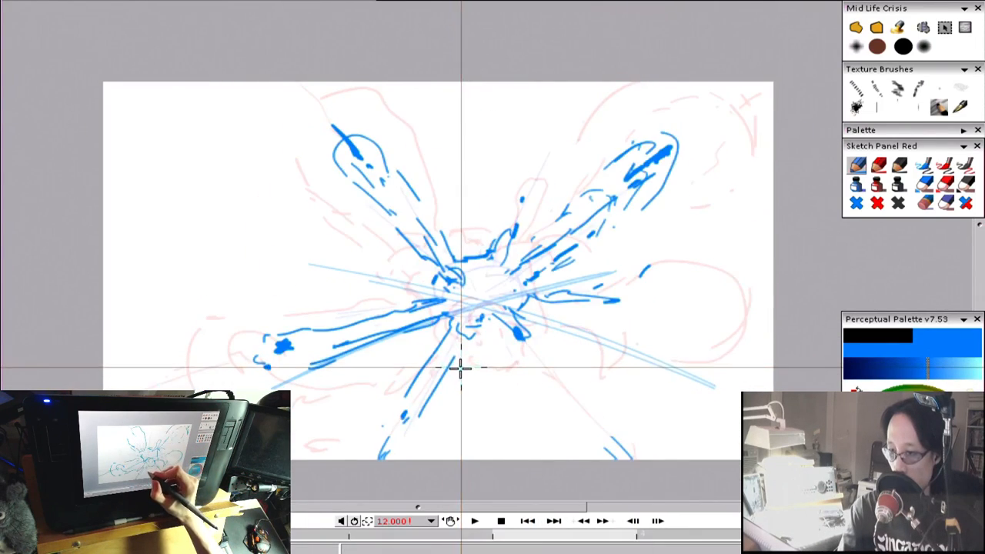
# Step: Draw the lower-left debris trails on the cloud frame toward the bottom and left edges, following their paths from the earlier frames
pyautogui.press('Right')
pyautogui.press('Right')
pyautogui.press('Left')
pyautogui.press('Left')
pyautogui.press('Right')
pyautogui.press('Right')
pyautogui.press('Left')
pyautogui.press('Right')
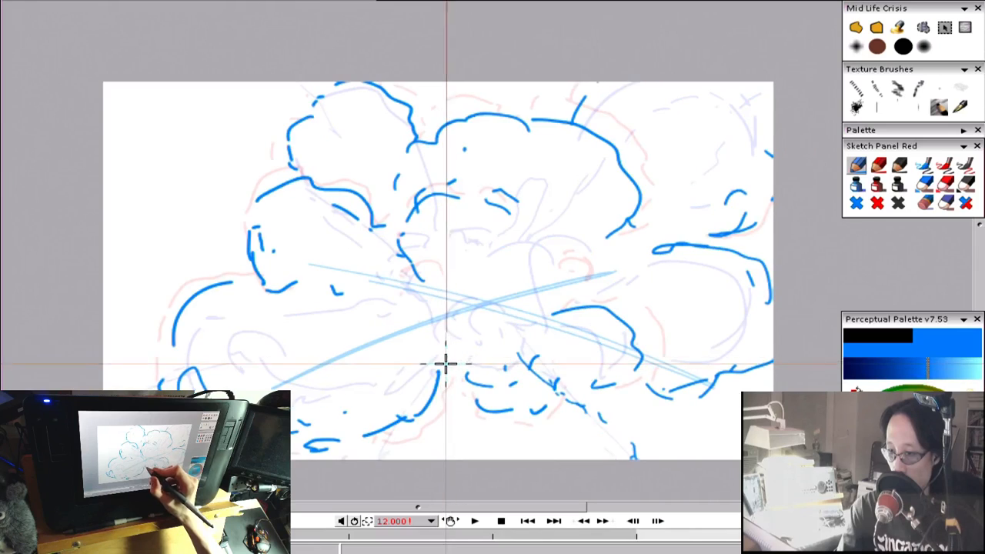
pyautogui.press('Left')
pyautogui.press('Right')
pyautogui.press('Right')
pyautogui.press('Left')
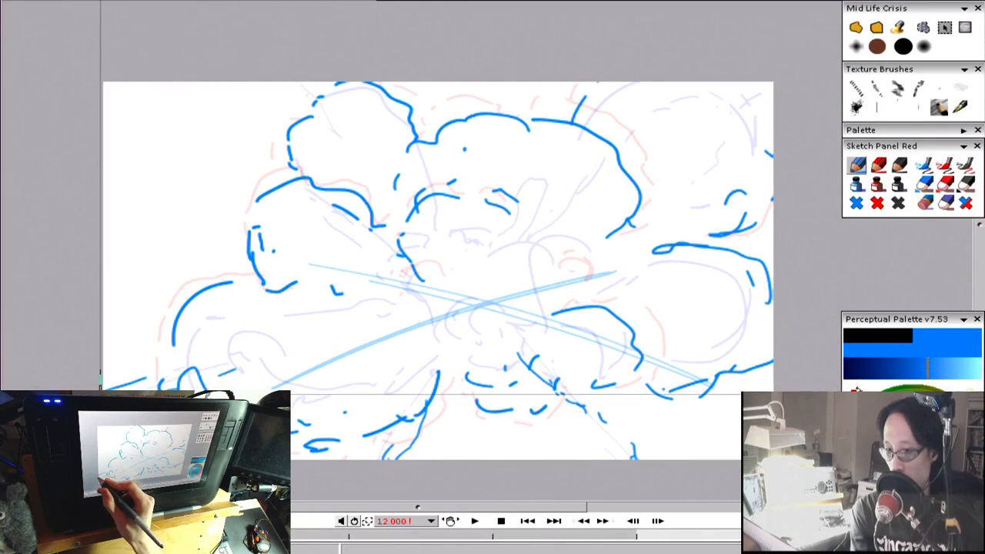
pyautogui.moveTo(164, 379); pyautogui.dragTo(198, 372)
pyautogui.press('Left')
pyautogui.press('Left')
pyautogui.press('Right')
pyautogui.press('Right')
# Step: Add debris trails in the upper-left and upper-right corners of the cloud frame and check the motion
pyautogui.moveTo(290, 80); pyautogui.dragTo(289, 89)
pyautogui.moveTo(293, 100); pyautogui.dragTo(343, 145)
pyautogui.moveTo(315, 82); pyautogui.dragTo(335, 107)
pyautogui.press('Left')
pyautogui.press('Right')
pyautogui.moveTo(709, 123); pyautogui.dragTo(737, 95)
pyautogui.moveTo(752, 100)
pyautogui.mouseDown()
pyautogui.moveTo(774, 73)
pyautogui.moveTo(703, 138)
pyautogui.moveTo(758, 101)
pyautogui.mouseUp()
pyautogui.press('Left')
pyautogui.press('Right')
pyautogui.press('Return')
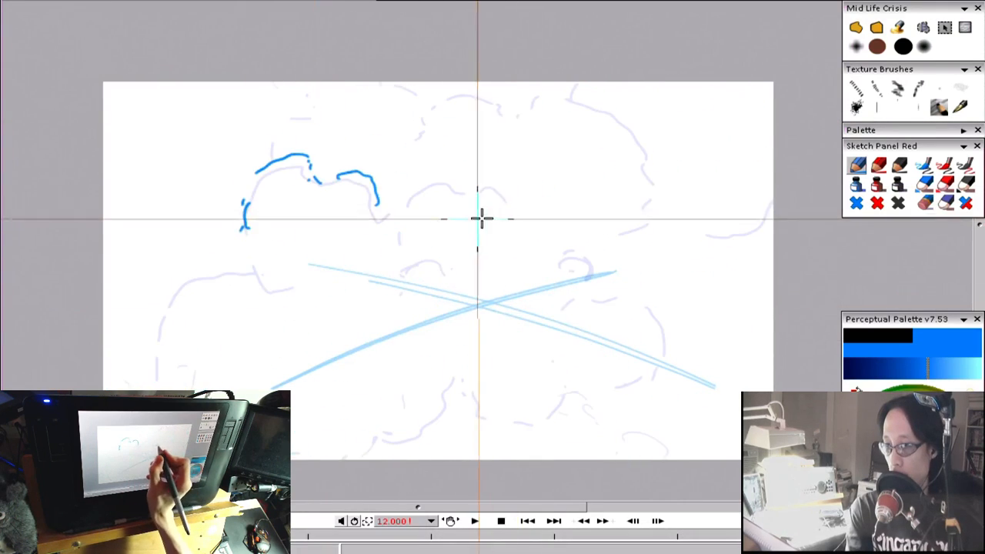
# Step: Outline the small middle lobes and the top-centre lobe of the cloud on the new frame, just above the previous contours
pyautogui.moveTo(404, 201); pyautogui.dragTo(464, 190)
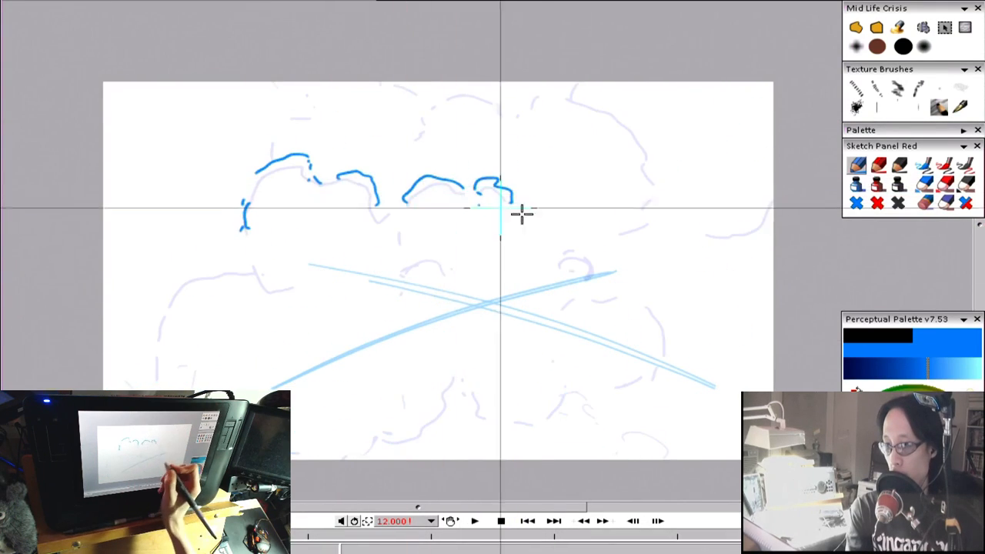
pyautogui.moveTo(506, 104)
pyautogui.mouseDown()
pyautogui.moveTo(475, 89)
pyautogui.moveTo(436, 108)
pyautogui.mouseUp()
pyautogui.moveTo(416, 114); pyautogui.dragTo(419, 144)
pyautogui.press('Left')
pyautogui.press('Left')
pyautogui.press('Right')
pyautogui.press('Right')
pyautogui.moveTo(427, 106); pyautogui.dragTo(415, 83)
pyautogui.press('Left')
pyautogui.press('Right')
pyautogui.press('Left')
pyautogui.press('Right')
# Step: Draw the contour of the large upper-right lobe and a short edge at the far right of the cloud
pyautogui.moveTo(636, 228); pyautogui.dragTo(657, 198)
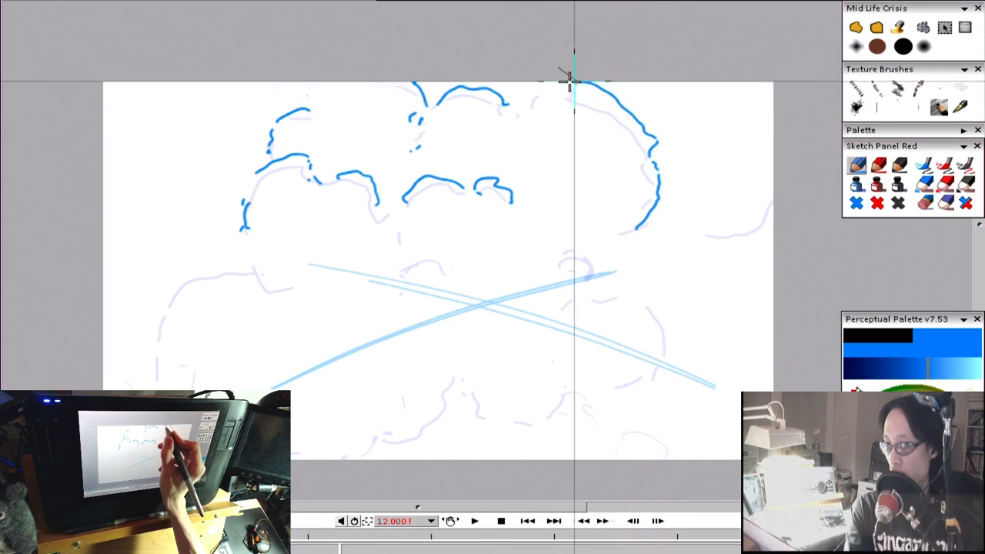
pyautogui.press('Left')
pyautogui.press('Right')
pyautogui.moveTo(734, 246); pyautogui.dragTo(770, 222)
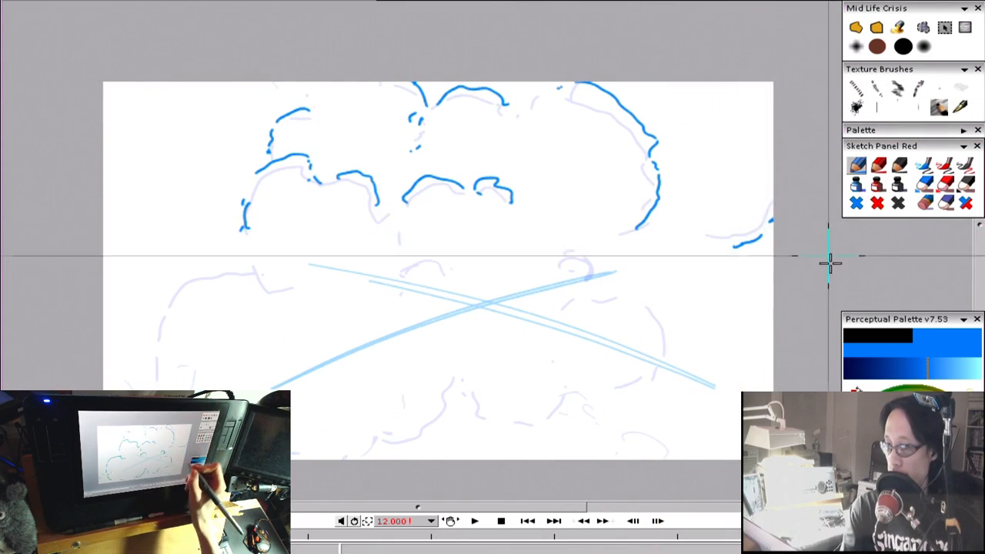
pyautogui.press('Left')
pyautogui.press('Right')
# Step: Outline the lower-right lobe in broken strokes and add the small curl above it, flip-checking with the previous frame
pyautogui.moveTo(669, 353); pyautogui.dragTo(671, 330)
pyautogui.moveTo(667, 318); pyautogui.dragTo(656, 299)
pyautogui.press('Left')
pyautogui.press('Right')
pyautogui.moveTo(591, 288); pyautogui.dragTo(596, 263)
pyautogui.press('Left')
pyautogui.press('Right')
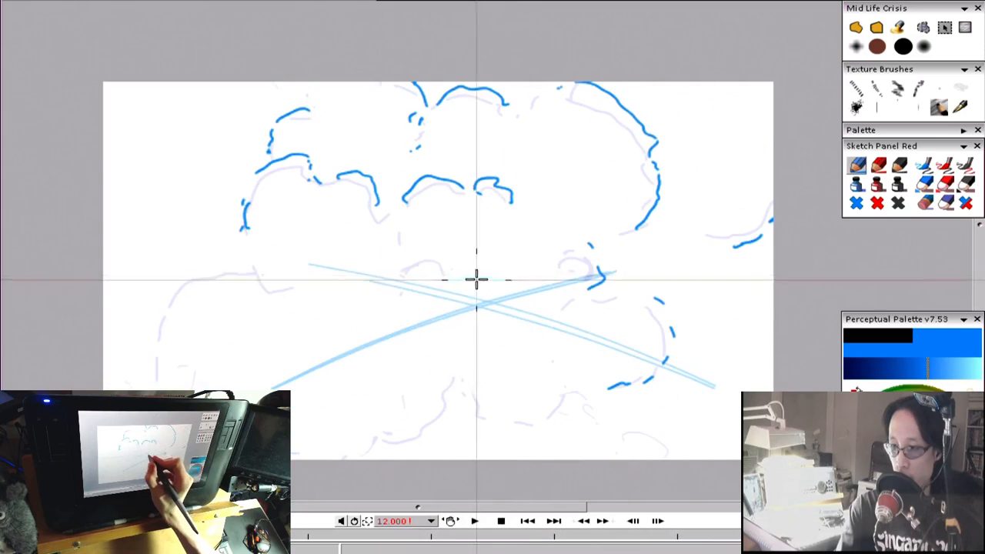
# Step: Draw a small curl at the cloud's centre above the guide lines and compare it with the earlier frames
pyautogui.moveTo(451, 271); pyautogui.dragTo(417, 256)
pyautogui.press('Left')
pyautogui.press('Left')
pyautogui.press('Right')
pyautogui.press('Right')
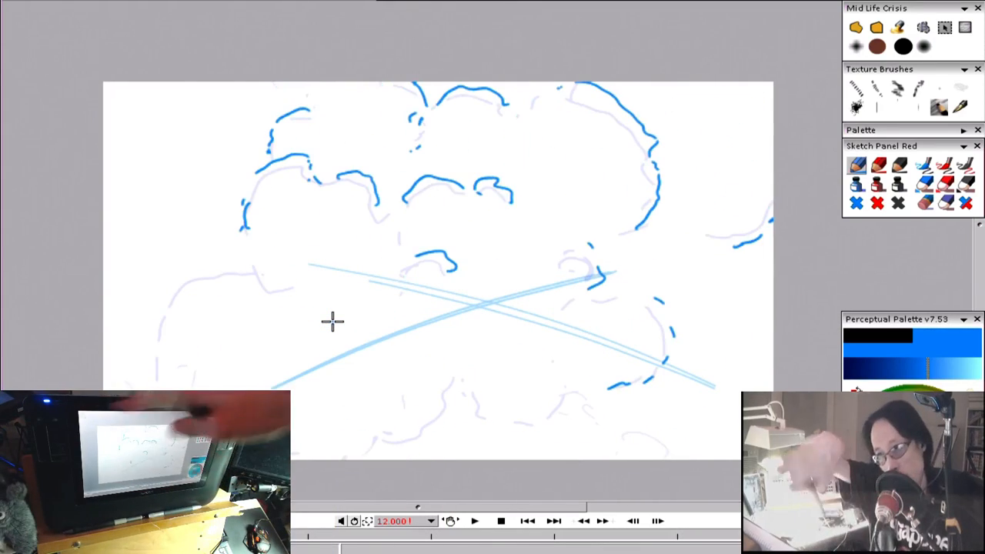
# Step: Outline the lower-left lobe and its junction with the lobe above, slightly outside the previous frame's contour
pyautogui.moveTo(250, 263)
pyautogui.mouseDown()
pyautogui.moveTo(272, 291)
pyautogui.moveTo(297, 280)
pyautogui.mouseUp()
pyautogui.press('Left')
pyautogui.press('Right')
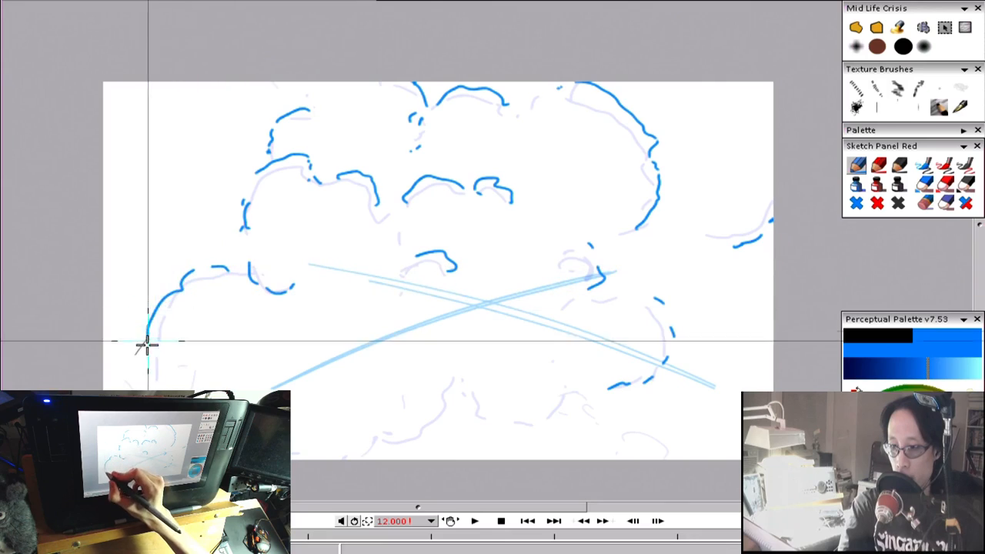
pyautogui.press('Left')
pyautogui.press('Right')
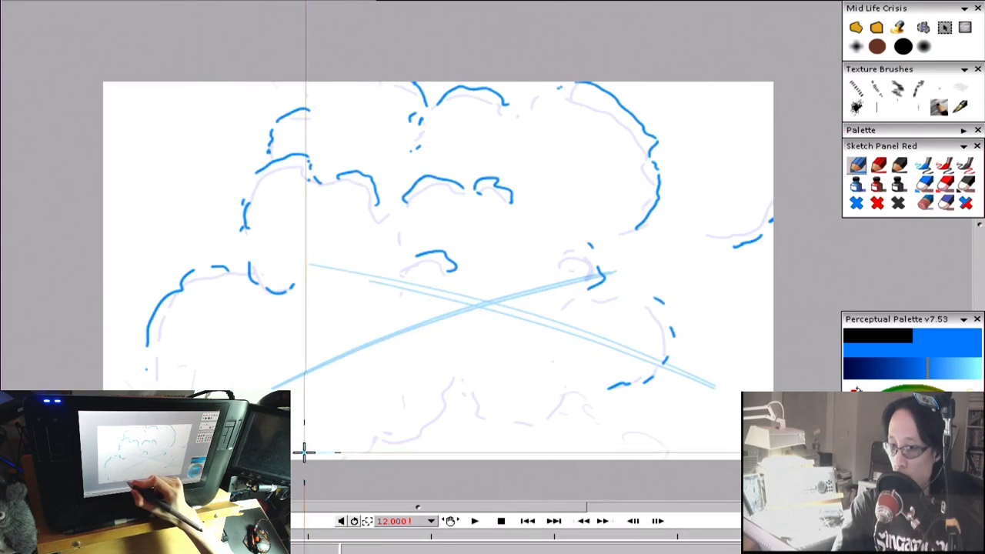
# Step: Complete the cloud's underside with curved, broken strokes along the bottom and check the motion
pyautogui.press('Left')
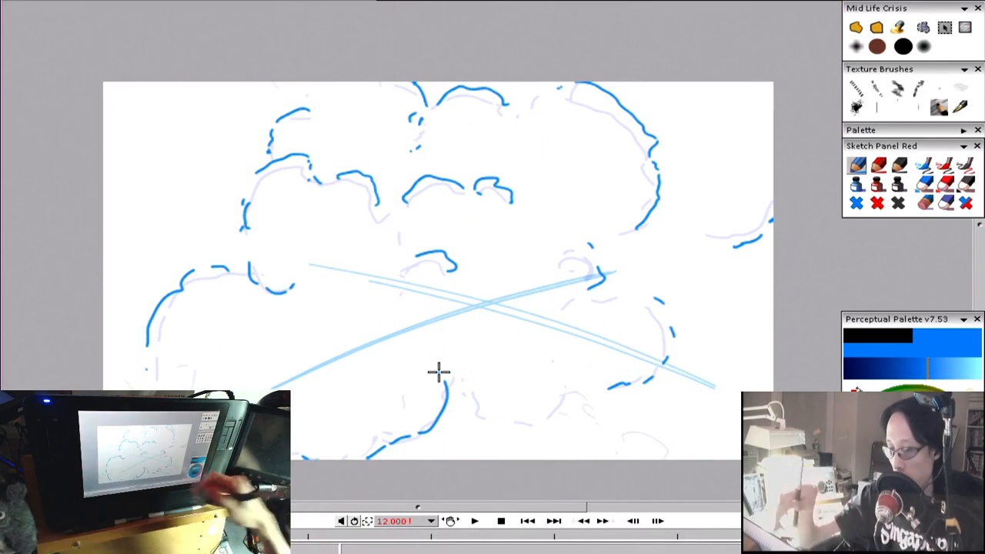
pyautogui.press('Right')
pyautogui.press('Left')
pyautogui.press('Right')
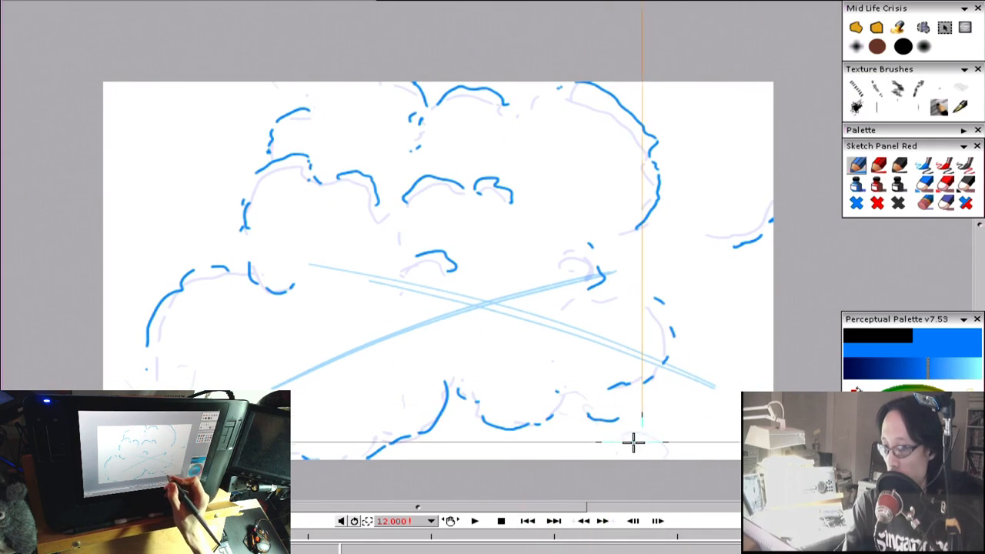
pyautogui.press('Left')
pyautogui.press('Right')
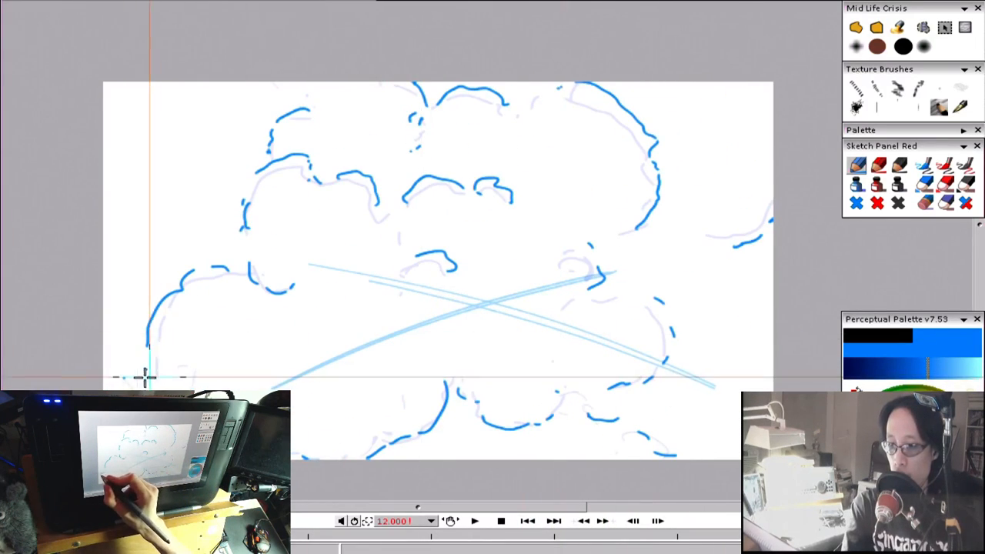
pyautogui.press('Return')
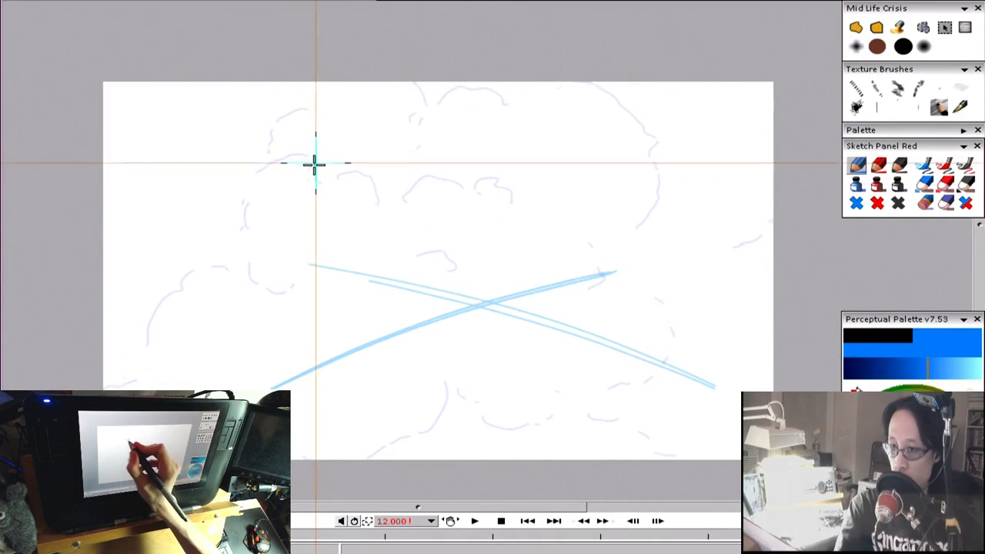
# Step: Start the next cloud frame with short contour strokes along the outer edges of the two upper-left lobes
pyautogui.moveTo(268, 163); pyautogui.dragTo(254, 198)
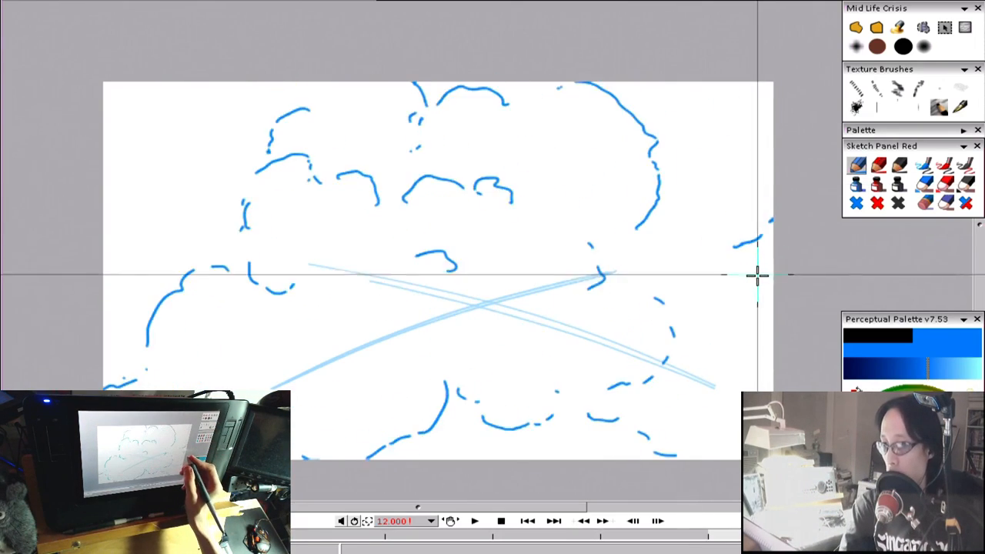
pyautogui.moveTo(297, 107); pyautogui.dragTo(264, 140)
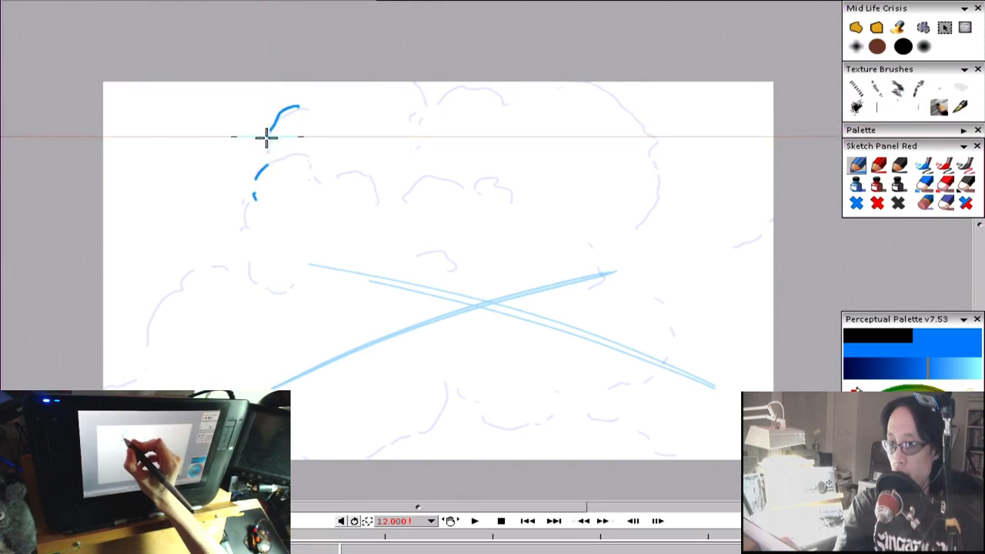
pyautogui.moveTo(254, 225); pyautogui.dragTo(303, 269)
pyautogui.hotkey('ctrl', 'z')
pyautogui.hotkey('ctrl', 'z')
pyautogui.hotkey('ctrl', 'z')
# Step: Redraw the lower contour of the left-hand lobe in short dashes, flip-checking it against the preceding frames
pyautogui.press('Left')
pyautogui.press('Right')
pyautogui.moveTo(258, 237); pyautogui.dragTo(262, 268)
pyautogui.press('Left')
pyautogui.press('Left')
pyautogui.press('Right')
pyautogui.press('Right')
pyautogui.press('Left')
pyautogui.press('Left')
pyautogui.press('Right')
pyautogui.press('Right')
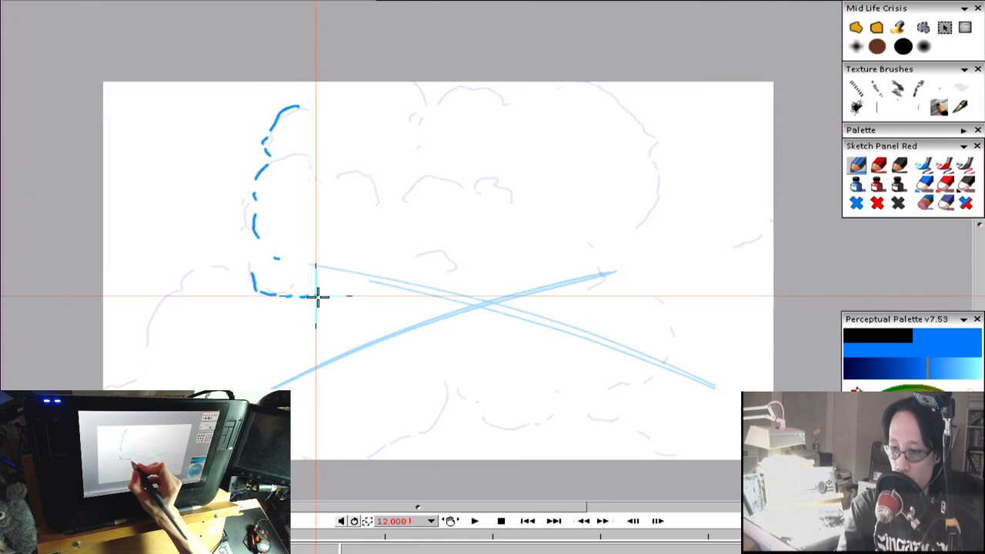
# Step: Extend the dashed underside of the left-hand lobe toward the cloud's centre and compare it with earlier frames
pyautogui.moveTo(313, 294); pyautogui.dragTo(327, 298)
pyautogui.press('Left')
pyautogui.press('Left')
pyautogui.press('Right')
pyautogui.press('Right')
pyautogui.press('Left')
pyautogui.press('Left')
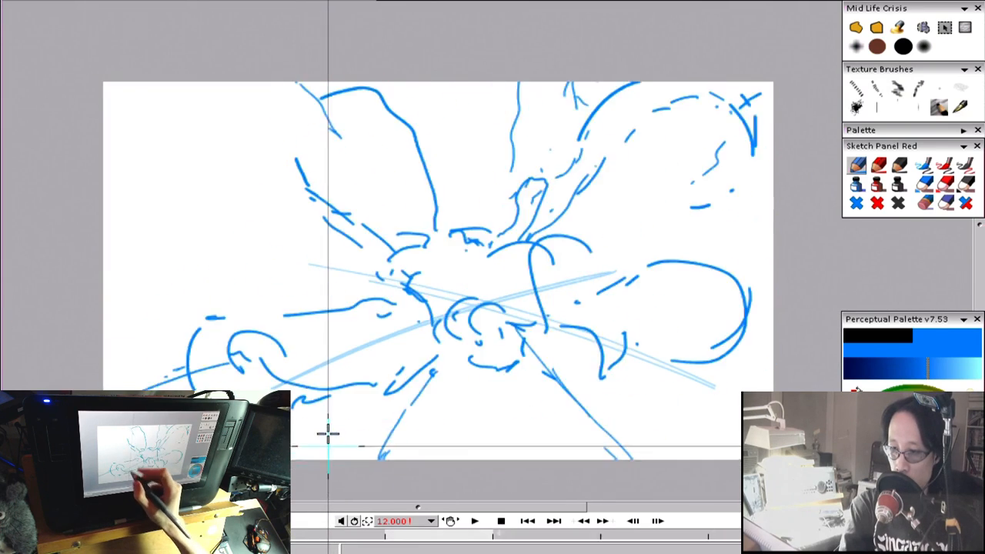
# Step: Draw the outer contour of the lower-left lobe on the current cloud frame as a broken curve, comparing it with neighbouring frames
pyautogui.press('Right')
pyautogui.press('Right')
pyautogui.press('Left')
pyautogui.press('Right')
pyautogui.moveTo(150, 331); pyautogui.dragTo(182, 368)
pyautogui.press('Right')
pyautogui.press('Left')
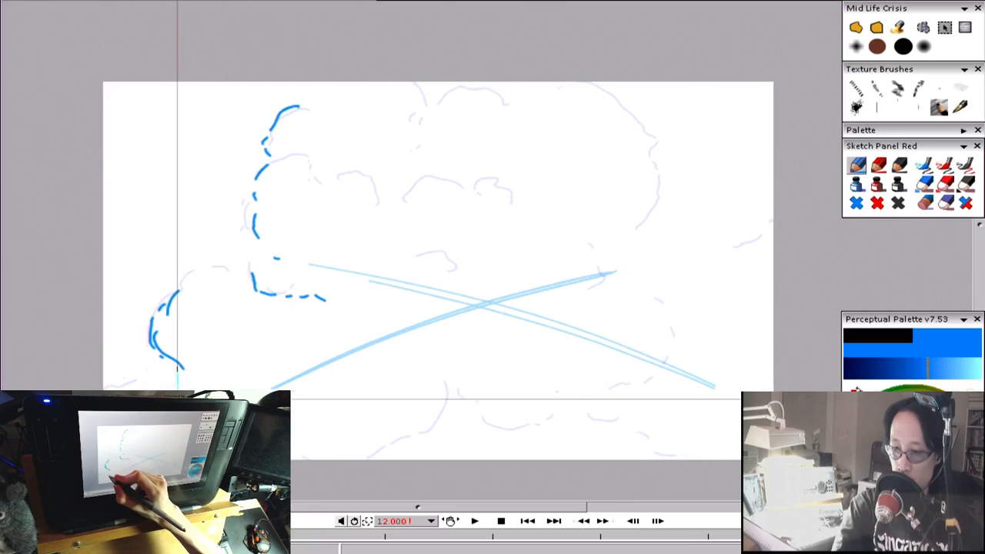
# Step: Flip back through the earlier burst and cloud frames to examine how the motion leads into the current drawing
pyautogui.press('Left')
pyautogui.press('Left')
pyautogui.press('Left')
pyautogui.press('Right')
pyautogui.press('Right')
pyautogui.press('Right')
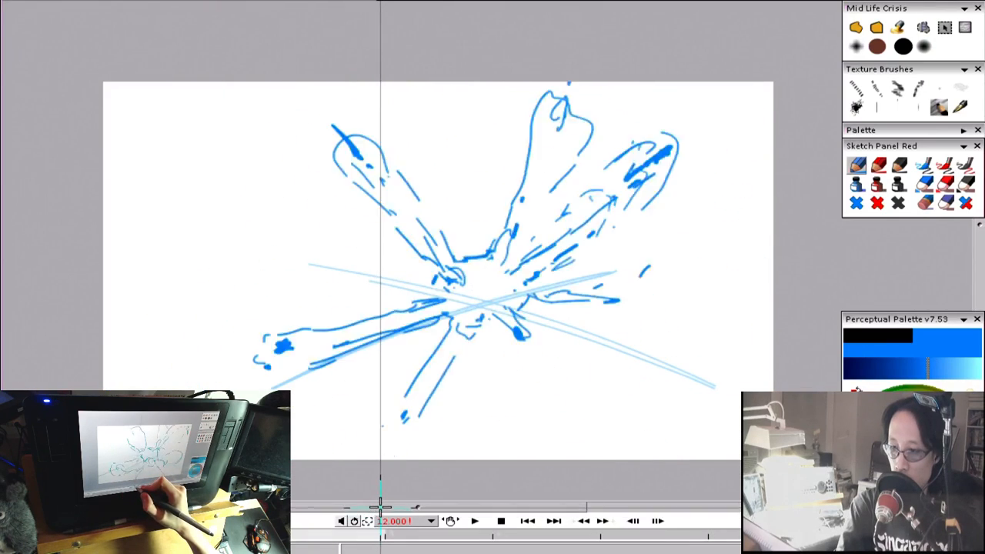
pyautogui.press('Right')
pyautogui.press('Left')
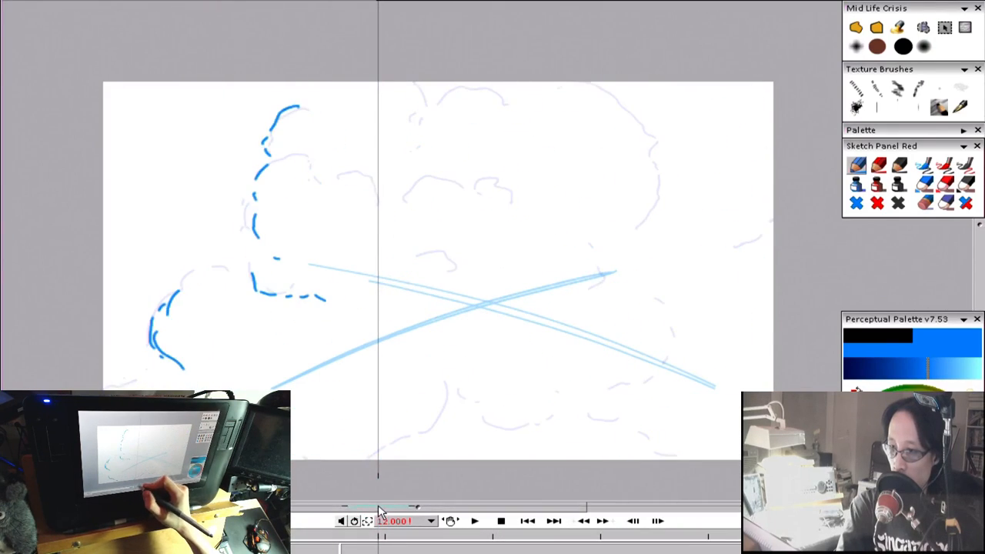
# Step: Add two rounded arcs for the inner puffs in the cloud's upper middle, slightly offset from the preceding frame's arcs
pyautogui.press('Left')
pyautogui.press('Left')
pyautogui.press('Right')
pyautogui.press('Right')
pyautogui.press('Right')
pyautogui.press('Left')
pyautogui.press('Right')
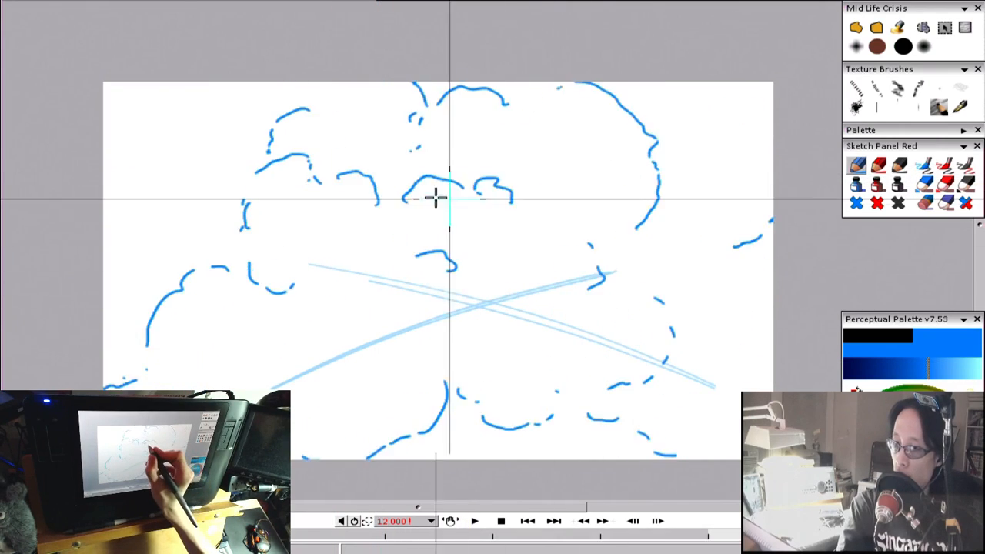
pyautogui.press('Right')
pyautogui.press('Left')
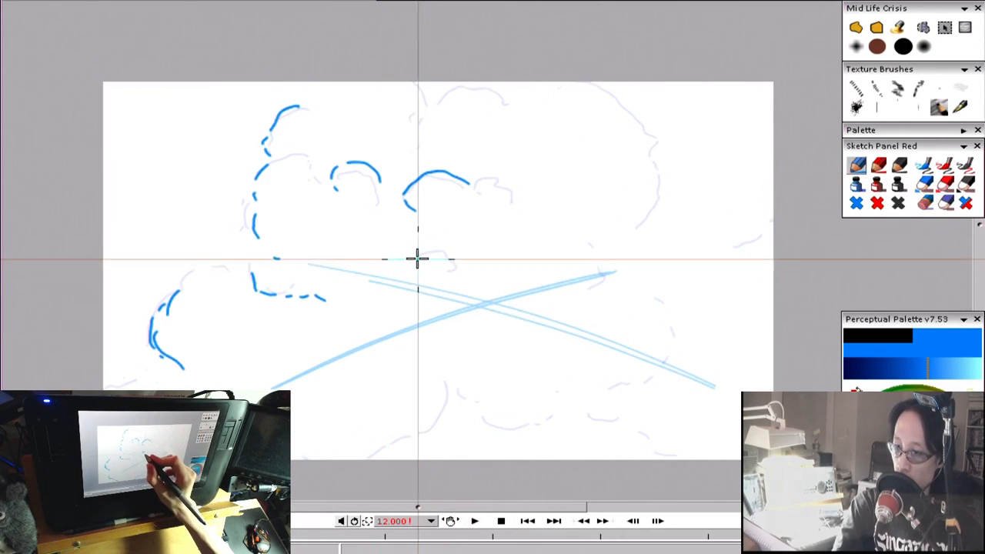
# Step: Draw the small central puff arc and the cloud's scalloped underside in broken strokes, flip-checking the movement
pyautogui.press('Left')
pyautogui.press('Right')
pyautogui.press('Right')
pyautogui.press('Left')
pyautogui.press('Right')
pyautogui.press('Left')
pyautogui.press('Left')
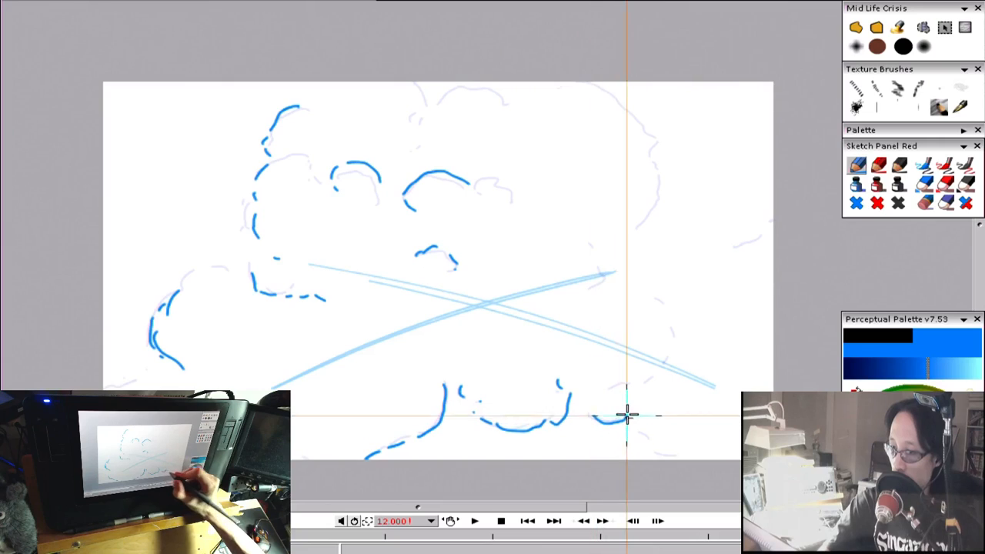
# Step: Draw the right-hand lobe in dashes and the large upper-right contour just outside the preceding frame's line
pyautogui.press('Left')
pyautogui.press('Left')
pyautogui.press('Right')
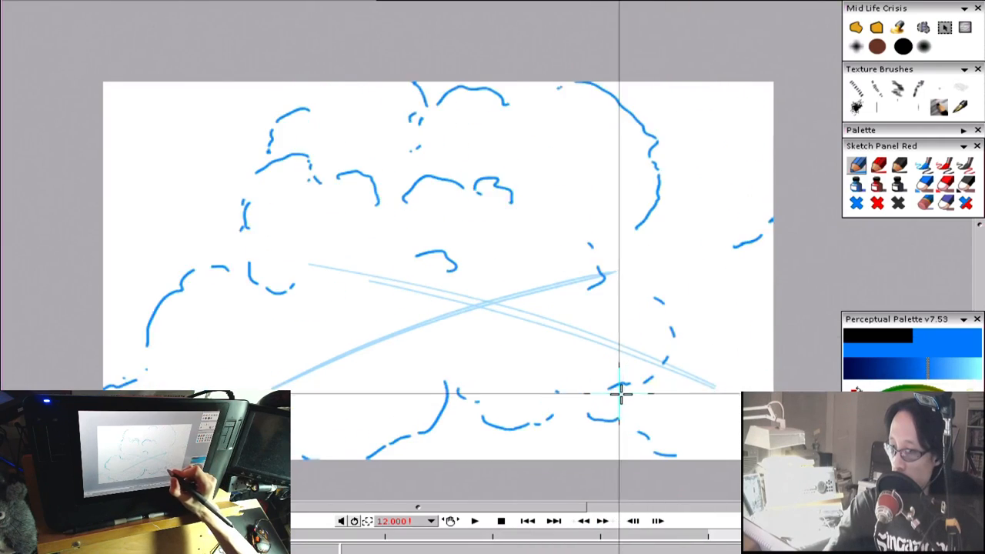
pyautogui.press('Right')
pyautogui.press('Right')
pyautogui.press('Left')
pyautogui.press('Right')
pyautogui.press('Left')
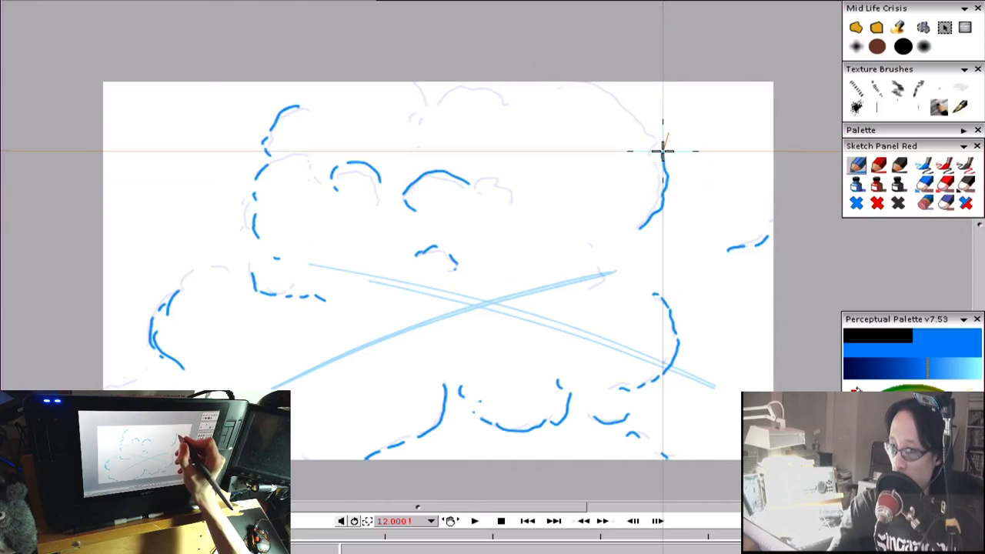
pyautogui.press('Right')
pyautogui.press('Left')
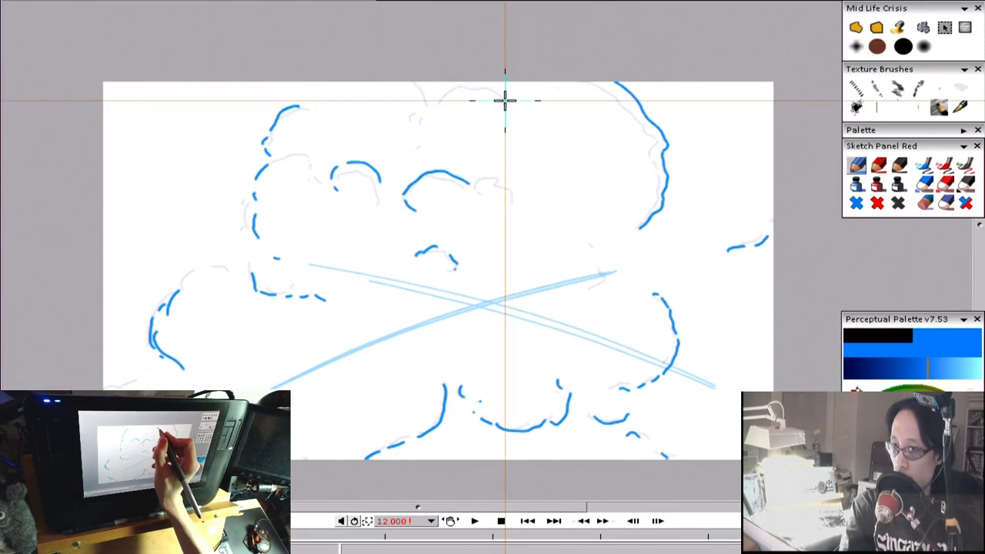
# Step: Sketch broken arcs along the cloud's top edge and dash in the crown of the lower-left lobe
pyautogui.press('Right')
pyautogui.press('Left')
pyautogui.moveTo(288, 74); pyautogui.dragTo(270, 103)
pyautogui.press('Right')
pyautogui.press('Right')
pyautogui.press('Right')
pyautogui.moveTo(229, 263); pyautogui.dragTo(191, 291)
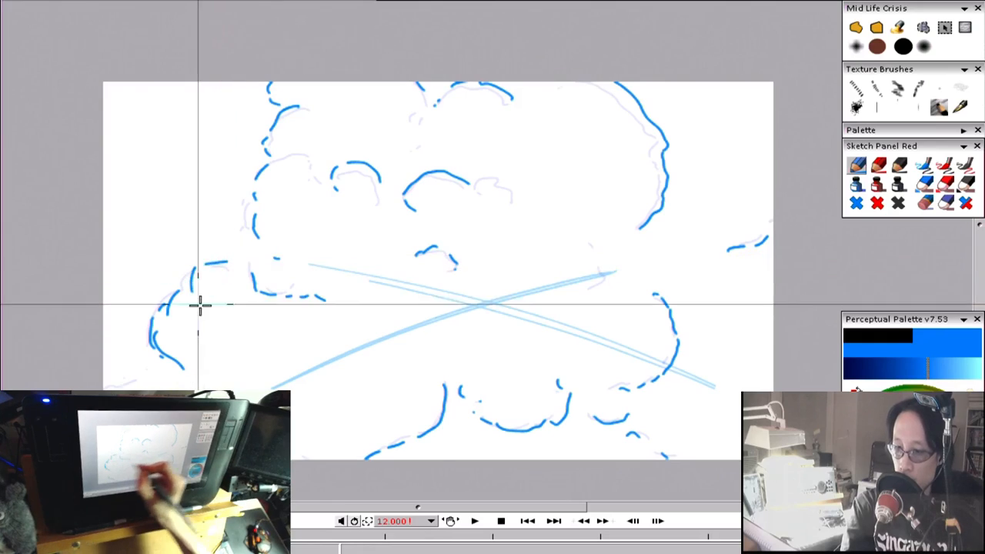
# Step: Flip through the preceding frames to examine the finished cloud drawing in motion
pyautogui.press('Right')
pyautogui.press('Right')
pyautogui.press('Right')
pyautogui.press('Right')
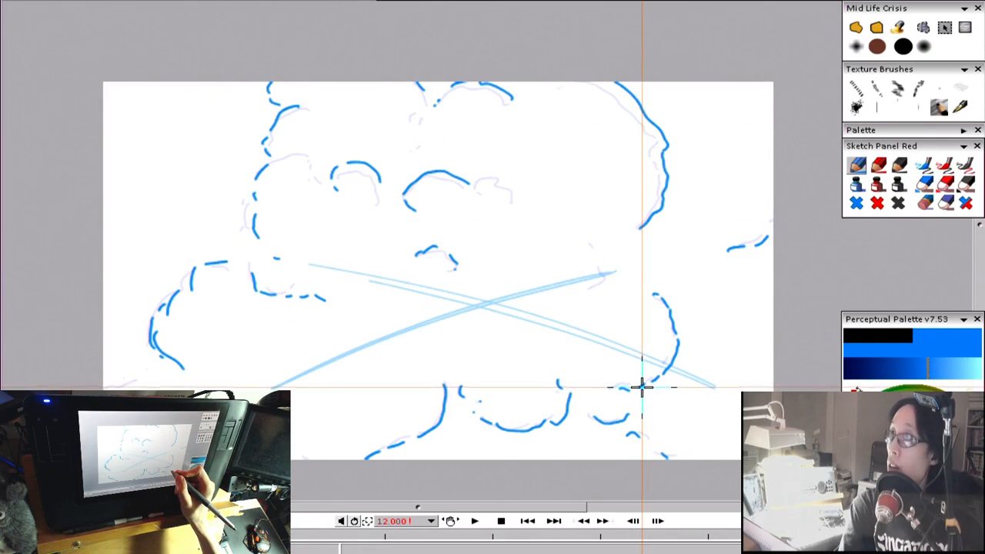
pyautogui.press('Left')
pyautogui.press('Left')
pyautogui.press('Left')
pyautogui.press('Left')
pyautogui.press('Left')
pyautogui.press('Right')
pyautogui.press('Right')
pyautogui.press('Right')
pyautogui.press('Right')
pyautogui.press('Right')
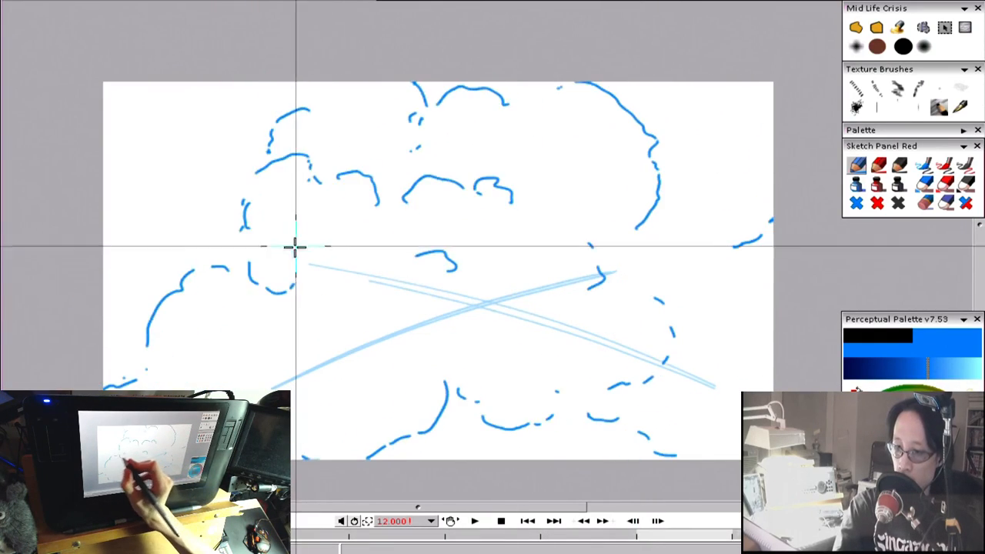
# Step: Start the next cloud frame with a dashed, shrunken contour of the lower-left lobe, flip-checking it repeatedly against earlier frames
pyautogui.moveTo(229, 387); pyautogui.dragTo(245, 395)
pyautogui.press('Left')
pyautogui.press('Left')
pyautogui.press('Left')
pyautogui.press('Left')
pyautogui.press('Right')
pyautogui.press('Right')
pyautogui.press('Right')
pyautogui.press('Right')
pyautogui.press('Left')
pyautogui.press('Left')
pyautogui.press('Left')
pyautogui.press('Left')
pyautogui.press('Right')
pyautogui.press('Right')
pyautogui.press('Right')
pyautogui.press('Right')
pyautogui.press('Left')
pyautogui.press('Left')
pyautogui.press('Left')
pyautogui.press('Right')
pyautogui.press('Right')
pyautogui.press('Right')
# Step: Draw the underside of the upper-left lobe as two tapering lines trailing in dashes toward the cloud's centre
pyautogui.moveTo(234, 265); pyautogui.dragTo(241, 277)
pyautogui.press('Left')
pyautogui.press('Left')
pyautogui.press('Left')
pyautogui.press('Right')
pyautogui.press('Right')
pyautogui.press('Right')
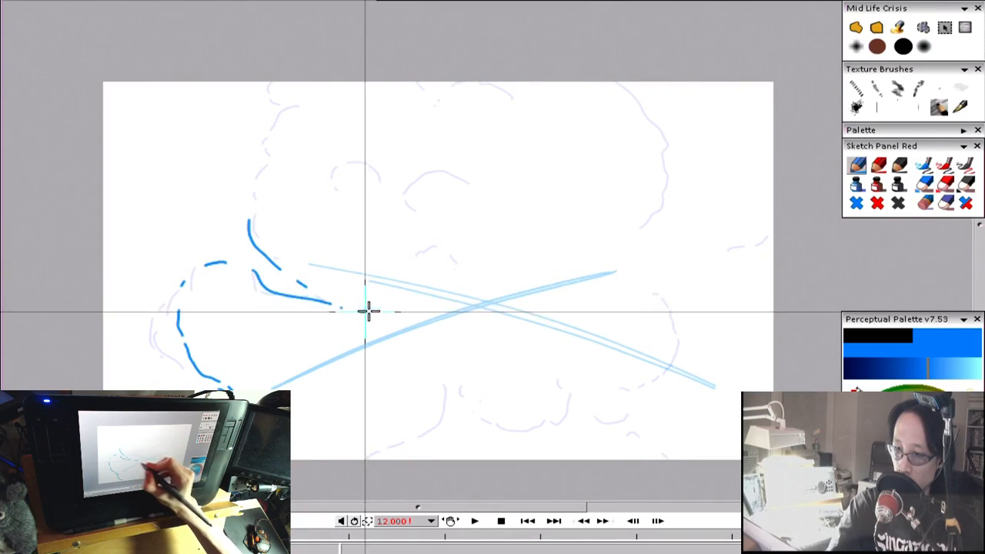
pyautogui.moveTo(359, 312); pyautogui.dragTo(377, 314)
pyautogui.press('Left')
pyautogui.press('Left')
pyautogui.press('Right')
pyautogui.press('Right')
pyautogui.press('Left')
pyautogui.press('Right')
# Step: Extend the upper-left lobe's outer edge upward with short curved strokes and compare it with the preceding frames
pyautogui.moveTo(262, 170); pyautogui.dragTo(255, 202)
pyautogui.press('Left')
pyautogui.press('Right')
pyautogui.press('Left')
pyautogui.press('Left')
pyautogui.press('Right')
pyautogui.press('Right')
pyautogui.press('Left')
pyautogui.press('Right')
# Step: Redraw the cloud's scalloped bottom puff and add a short dashed stroke to its right
pyautogui.press('Left')
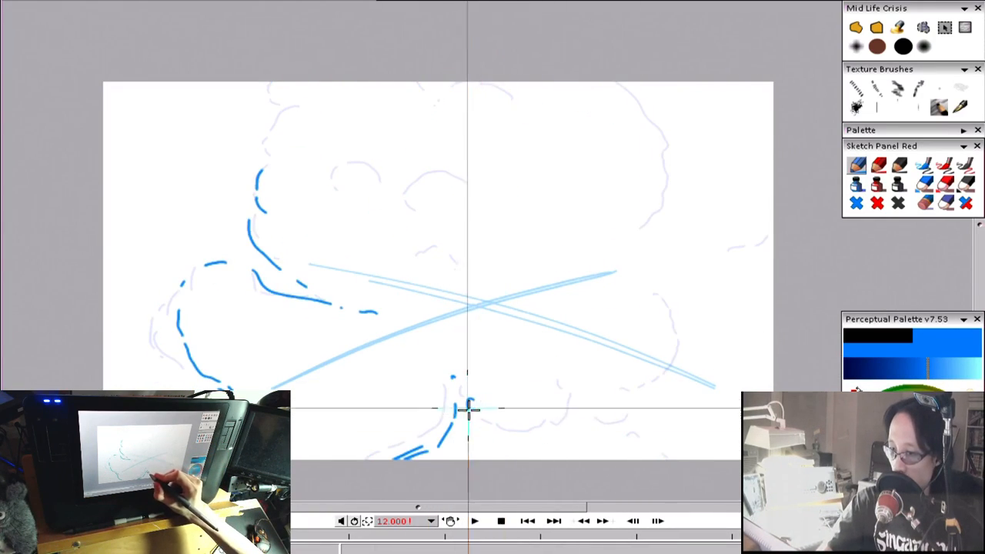
pyautogui.press('Left')
pyautogui.press('Right')
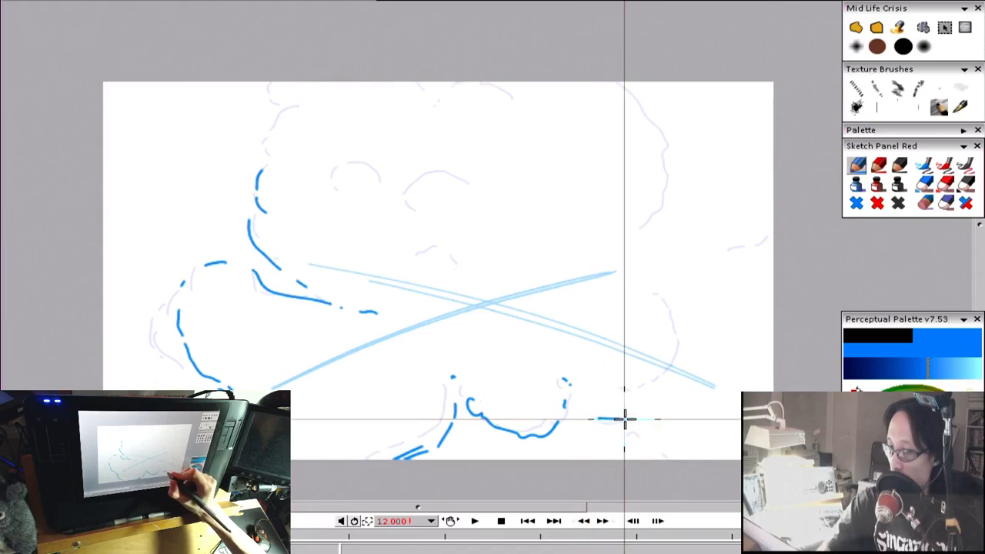
pyautogui.press('Left')
pyautogui.press('Right')
# Step: Draw the right-hand lobe's rounded contour and begin the lower part of the upper-right edge above it
pyautogui.moveTo(609, 380); pyautogui.dragTo(666, 360)
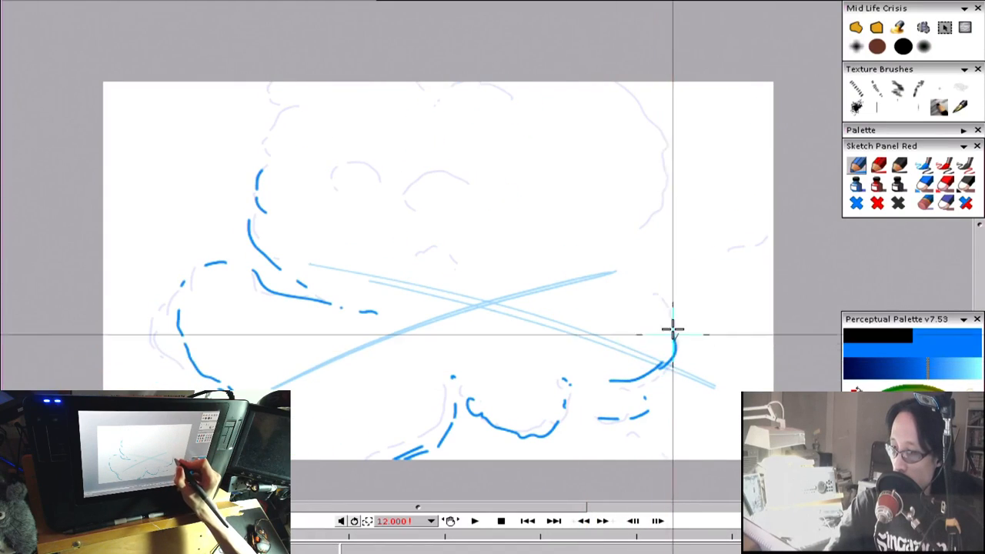
pyautogui.press('Left')
pyautogui.press('Right')
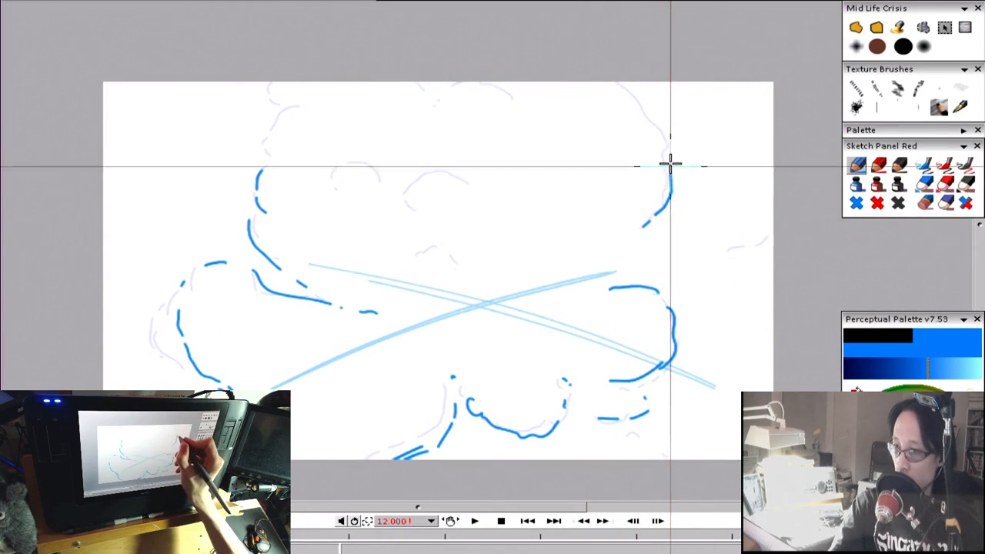
pyautogui.press('Left')
pyautogui.press('Right')
# Step: Add a broken arc at the cloud's top and a jagged contour down its upper-left side, flip-checking both
pyautogui.moveTo(509, 95)
pyautogui.mouseDown()
pyautogui.moveTo(472, 79)
pyautogui.moveTo(446, 86)
pyautogui.mouseUp()
pyautogui.press('Left')
pyautogui.press('Left')
pyautogui.press('Right')
pyautogui.press('Right')
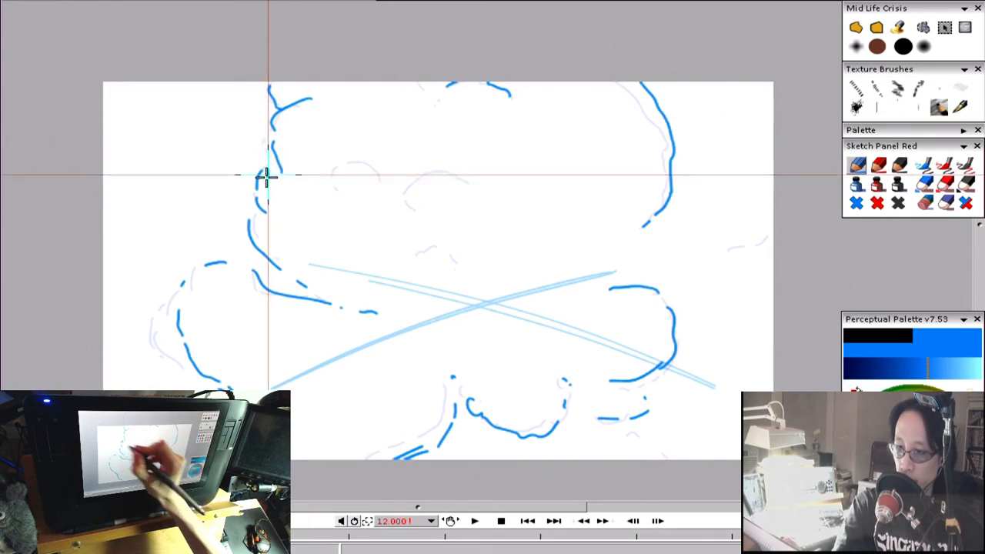
pyautogui.press('Left')
pyautogui.press('Left')
pyautogui.press('Left')
pyautogui.press('Right')
pyautogui.press('Right')
pyautogui.press('Right')
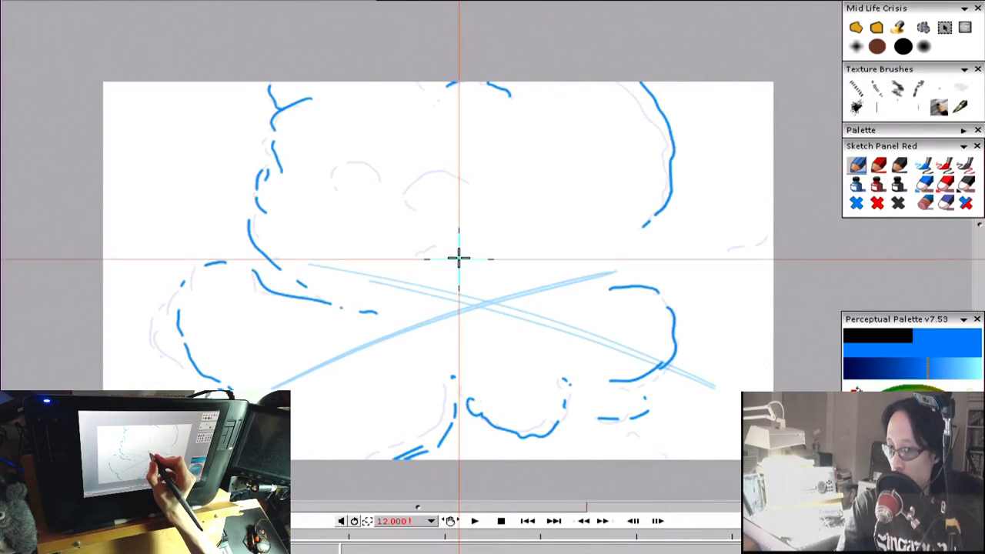
# Step: Draw the small central puff as a short hooked arc slightly above its position in the preceding frame
pyautogui.press('Left')
pyautogui.press('Left')
pyautogui.press('Left')
pyautogui.press('Right')
pyautogui.press('Right')
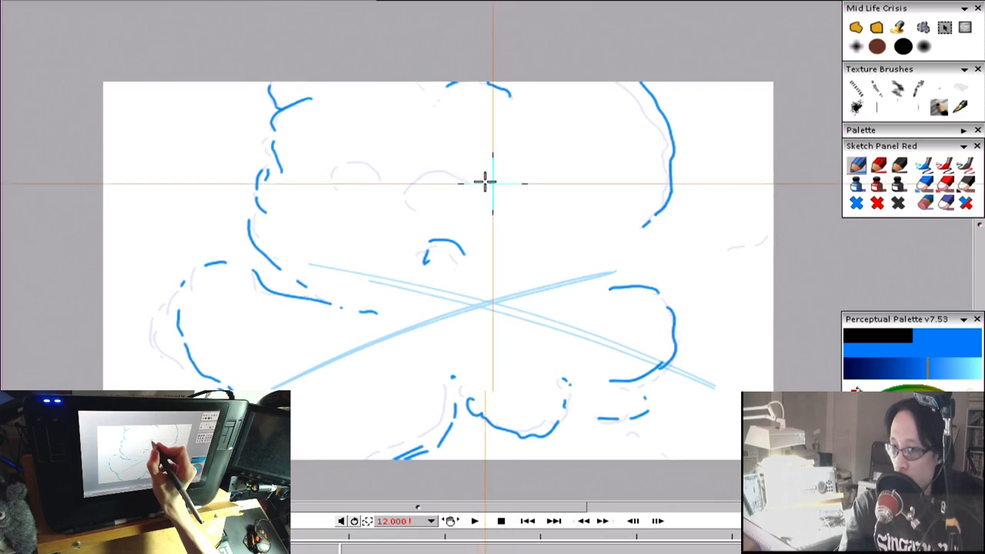
# Step: Flip between the new cloud frame and the preceding ones to examine how the inner puffs shift
pyautogui.press('Left')
pyautogui.press('Left')
pyautogui.press('Left')
pyautogui.press('Right')
pyautogui.press('Right')
pyautogui.press('Right')
pyautogui.press('Left')
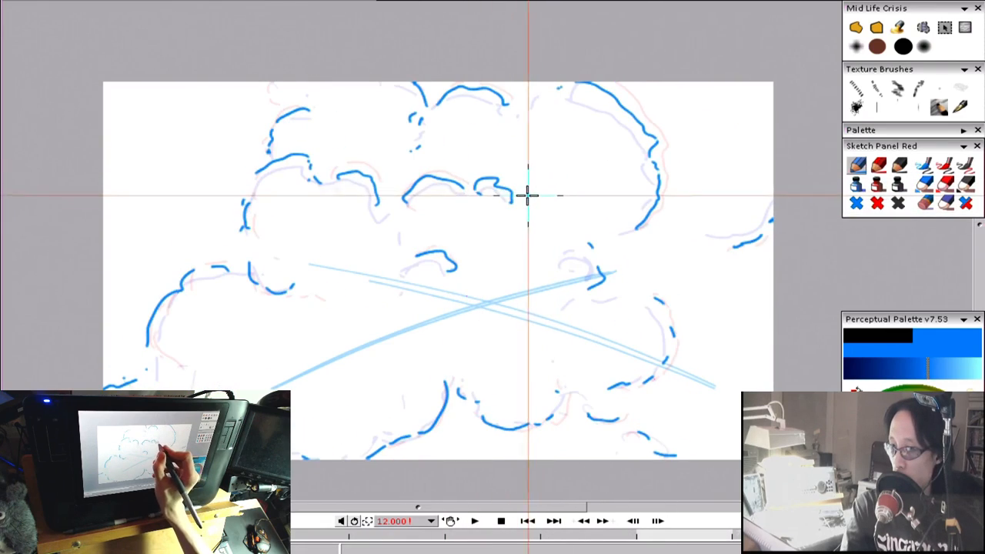
pyautogui.press('Left')
pyautogui.press('Right')
pyautogui.press('Left')
pyautogui.press('Right')
pyautogui.press('Left')
pyautogui.press('Right')
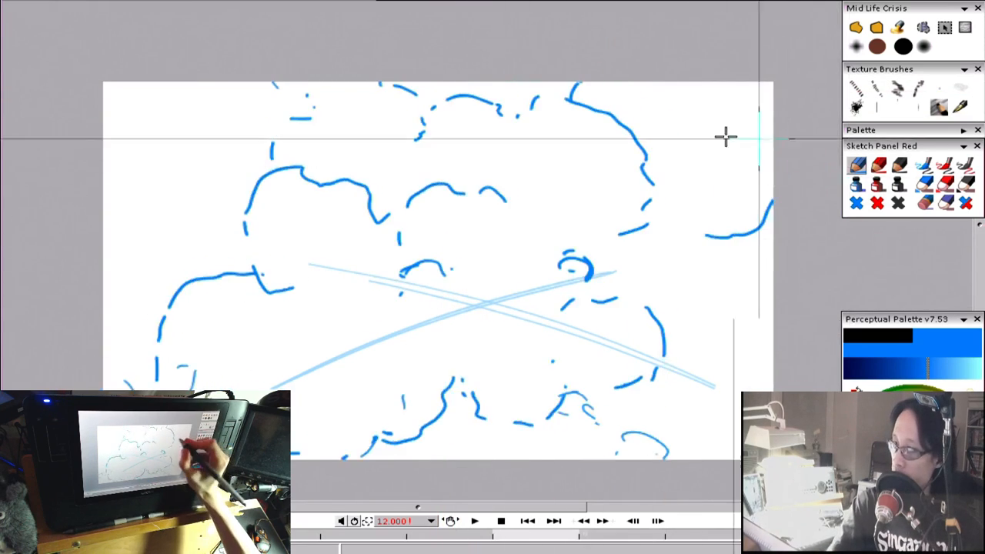
# Step: Draw the following cloud frame's dashed upper-right edge, right-hand lobe and lower-right puff in thinning, broken strokes
pyautogui.moveTo(687, 171); pyautogui.dragTo(647, 68)
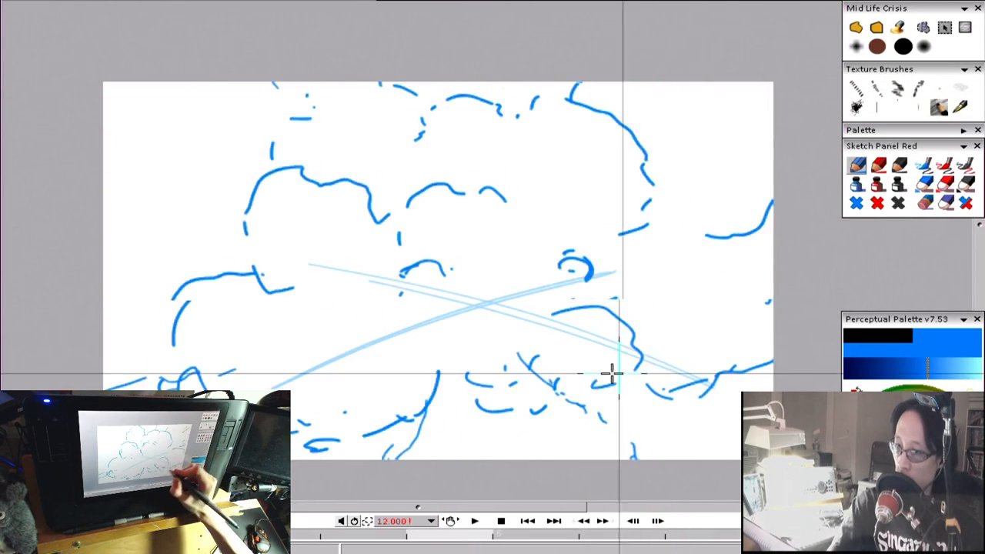
pyautogui.moveTo(631, 382)
pyautogui.mouseDown()
pyautogui.moveTo(665, 369)
pyautogui.moveTo(649, 275)
pyautogui.moveTo(619, 272)
pyautogui.mouseUp()
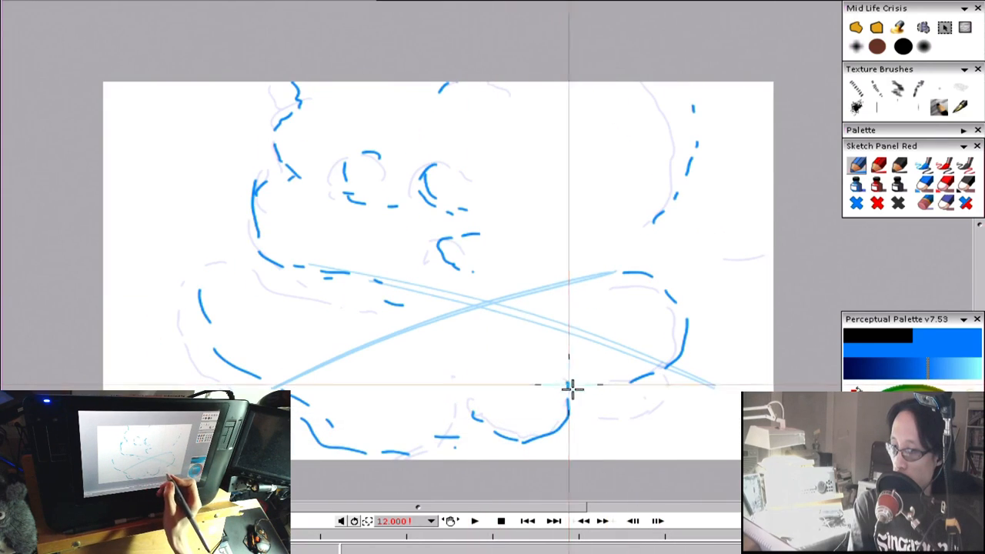
pyautogui.moveTo(657, 412); pyautogui.dragTo(676, 384)
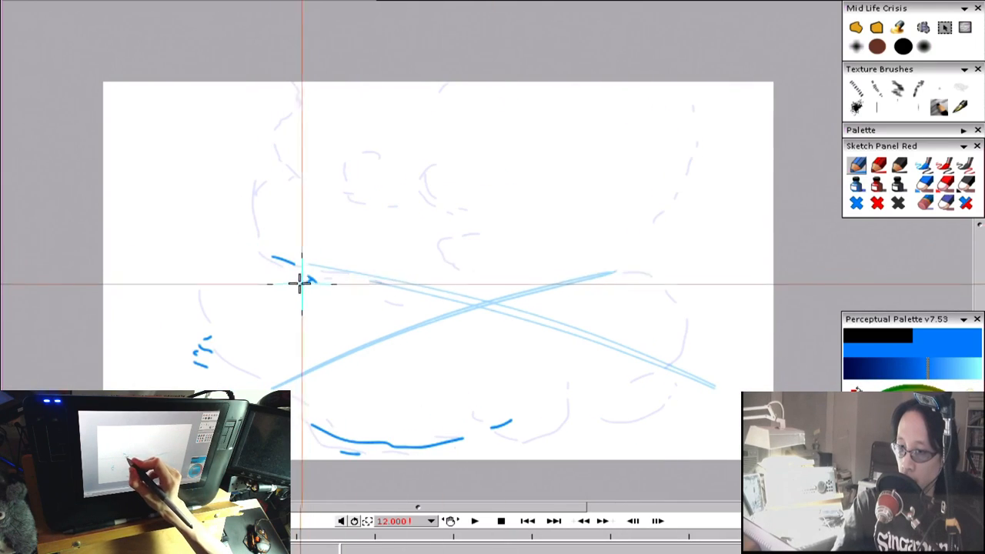
# Step: Draw the cloud's lower-left puff as a curled outline with jagged scribbles and broken dashes along its base, flip-checking the strokes
pyautogui.moveTo(257, 295)
pyautogui.mouseDown()
pyautogui.moveTo(228, 310)
pyautogui.moveTo(253, 323)
pyautogui.mouseUp()
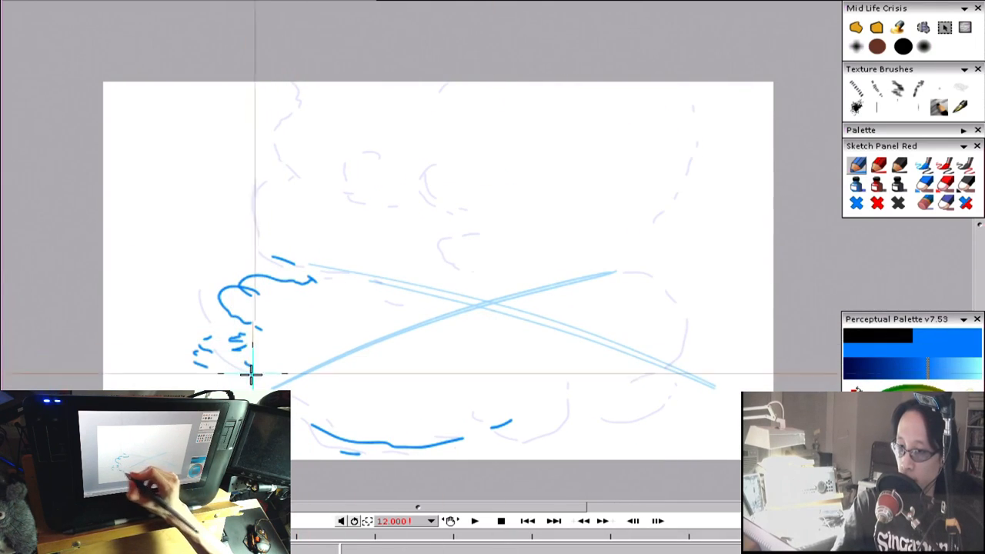
pyautogui.moveTo(217, 364); pyautogui.dragTo(292, 386)
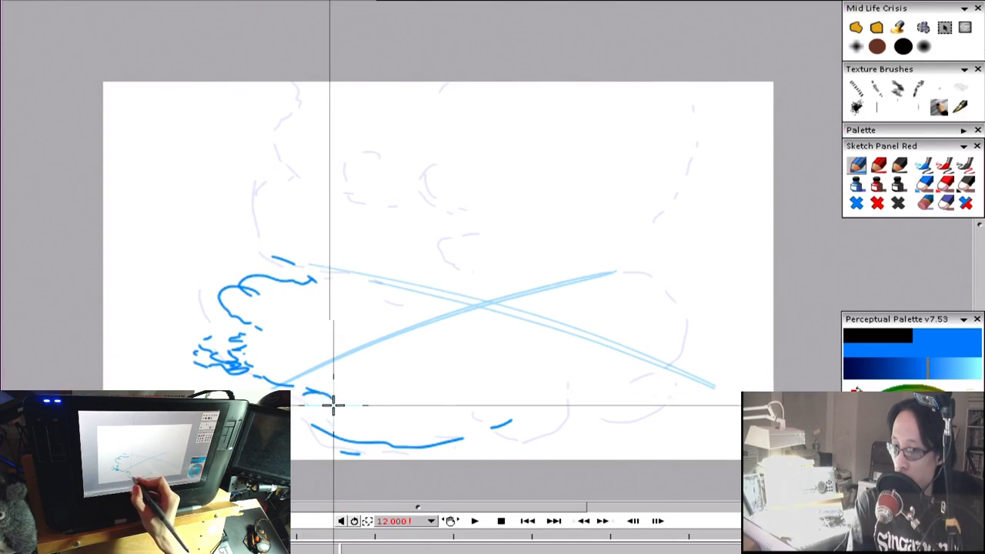
pyautogui.moveTo(334, 414); pyautogui.dragTo(352, 428)
pyautogui.press('Left')
pyautogui.press('Right')
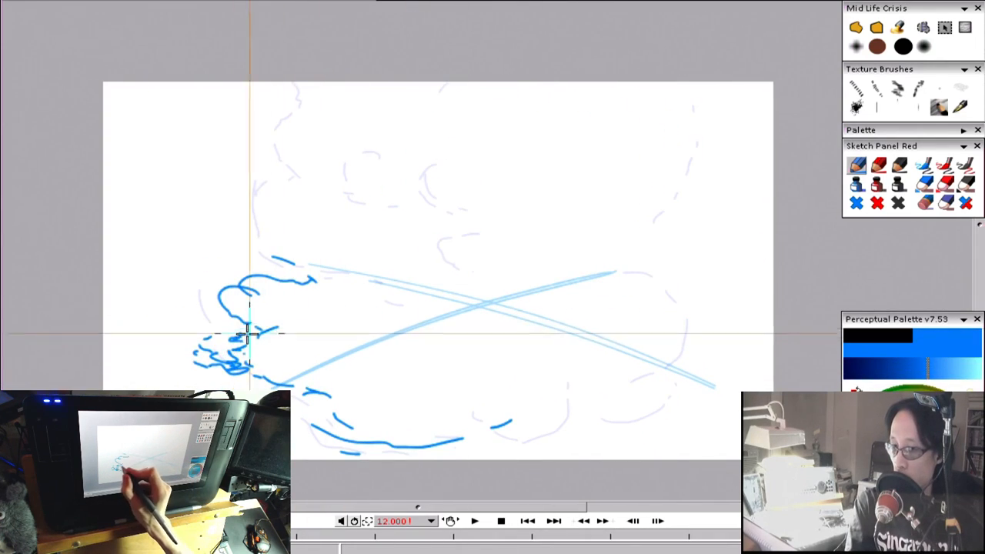
pyautogui.click(292, 352)
pyautogui.press('Left')
pyautogui.press('Left')
pyautogui.press('Right')
pyautogui.press('Right')
# Step: Draw the cloud's left contour as stacked rounded lobes up to the canvas's upper edge, comparing it with the preceding frame
pyautogui.moveTo(294, 264); pyautogui.dragTo(256, 246)
pyautogui.click(240, 226)
pyautogui.moveTo(243, 204); pyautogui.dragTo(253, 196)
pyautogui.moveTo(279, 175); pyautogui.dragTo(291, 170)
pyautogui.press('Left')
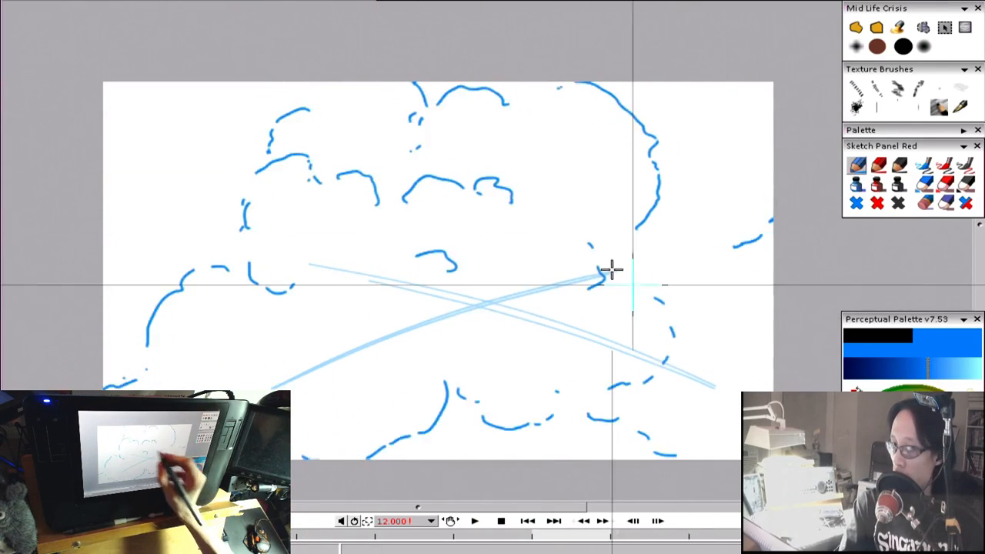
pyautogui.press('Right')
pyautogui.moveTo(312, 96); pyautogui.dragTo(301, 82)
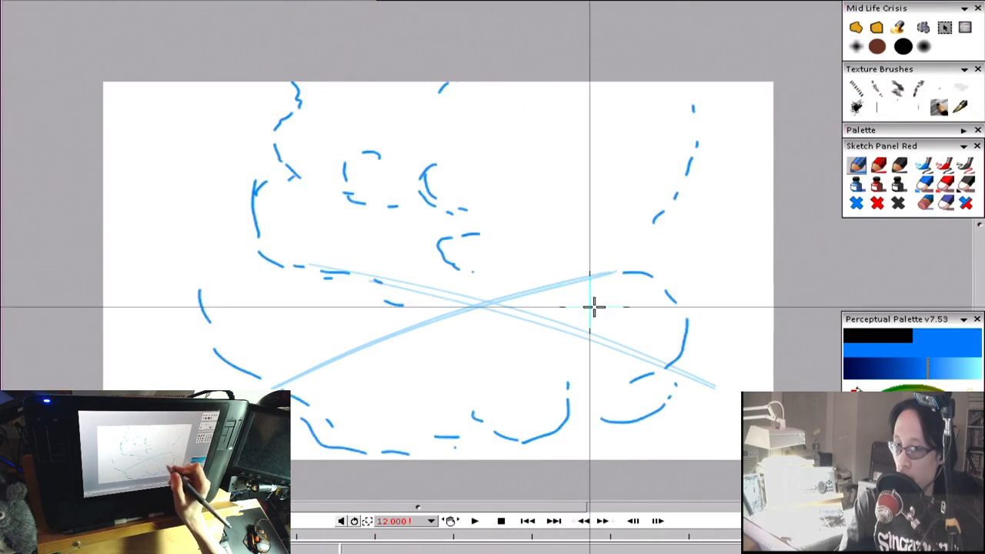
pyautogui.press('Left')
pyautogui.press('Right')
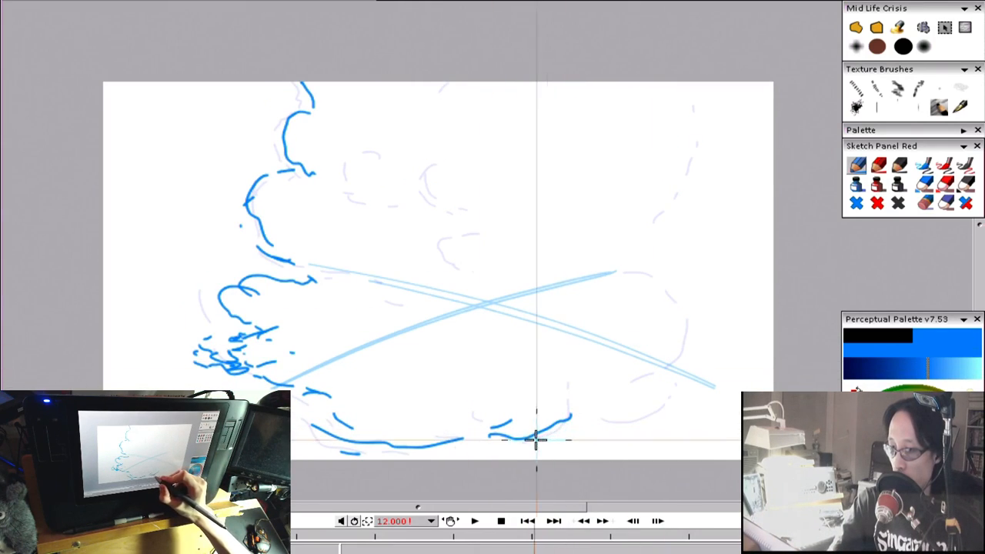
# Step: Add dashes at the lower-right base, the rounded right-hand lobe and a long upper-right arc, flip-checking against the preceding frames
pyautogui.moveTo(584, 391); pyautogui.dragTo(584, 402)
pyautogui.press('Left')
pyautogui.press('Right')
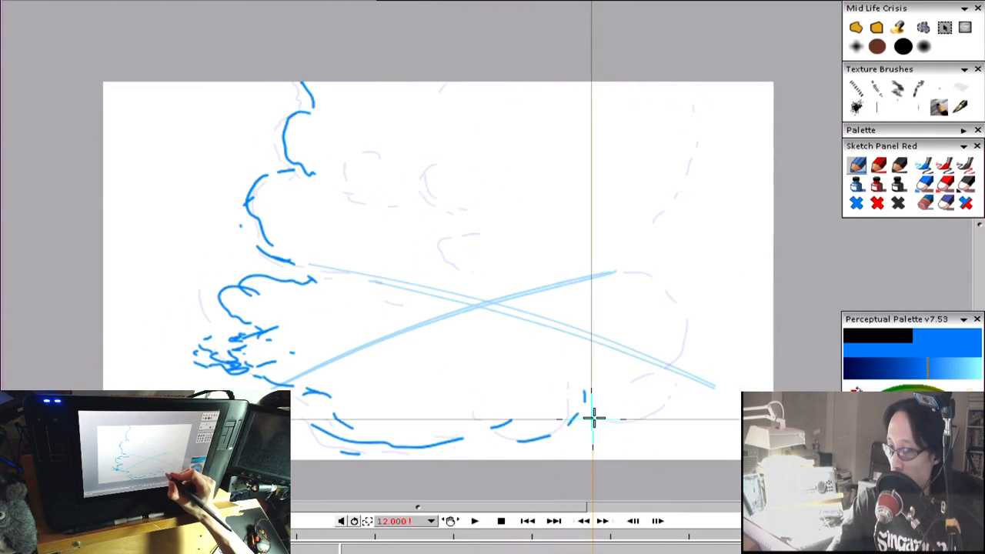
pyautogui.press('Left')
pyautogui.moveTo(682, 400); pyautogui.dragTo(708, 320)
pyautogui.press('Right')
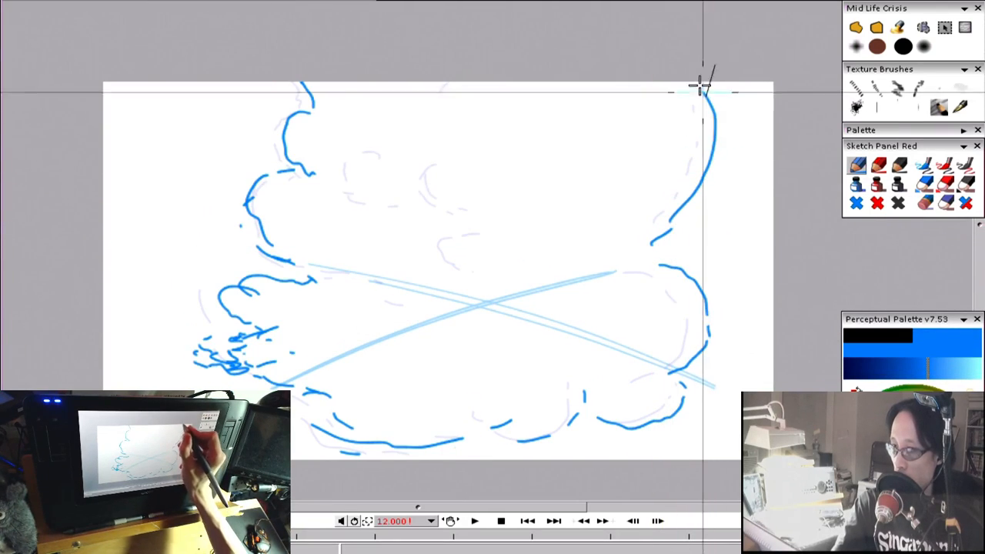
pyautogui.moveTo(706, 96); pyautogui.dragTo(704, 89)
pyautogui.press('Left')
pyautogui.press('Left')
pyautogui.press('Right')
pyautogui.press('Right')
# Step: Add a short broken stroke at the cloud's top centre and flip through the preceding frames to check its drift
pyautogui.moveTo(449, 81); pyautogui.dragTo(437, 104)
pyautogui.press('Left')
pyautogui.press('Left')
pyautogui.press('Right')
pyautogui.press('Right')
pyautogui.press('Left')
pyautogui.press('Left')
pyautogui.press('Right')
pyautogui.press('Right')
pyautogui.press('Left')
pyautogui.press('Left')
pyautogui.press('Right')
pyautogui.press('Right')
# Step: Draw the inner puffs as broken C-shaped arcs and the crease below them in thin dashes, flip-checking their shift
pyautogui.moveTo(349, 166); pyautogui.dragTo(352, 173)
pyautogui.moveTo(351, 189); pyautogui.dragTo(408, 205)
pyautogui.press('Left')
pyautogui.press('Left')
pyautogui.press('Left')
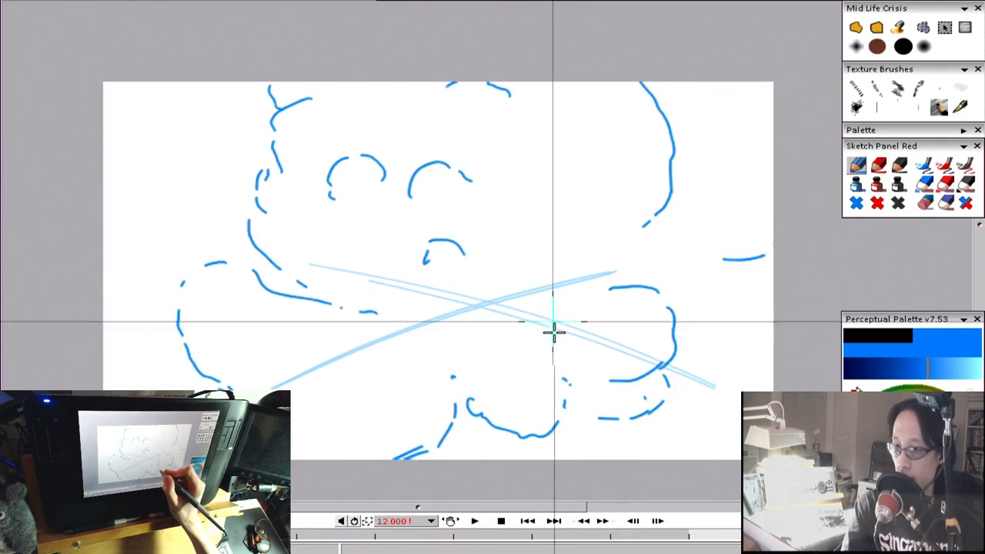
pyautogui.press('Right')
pyautogui.press('Right')
pyautogui.press('Right')
pyautogui.click(556, 400)
pyautogui.press('Left')
pyautogui.press('Left')
pyautogui.press('Right')
pyautogui.press('Right')
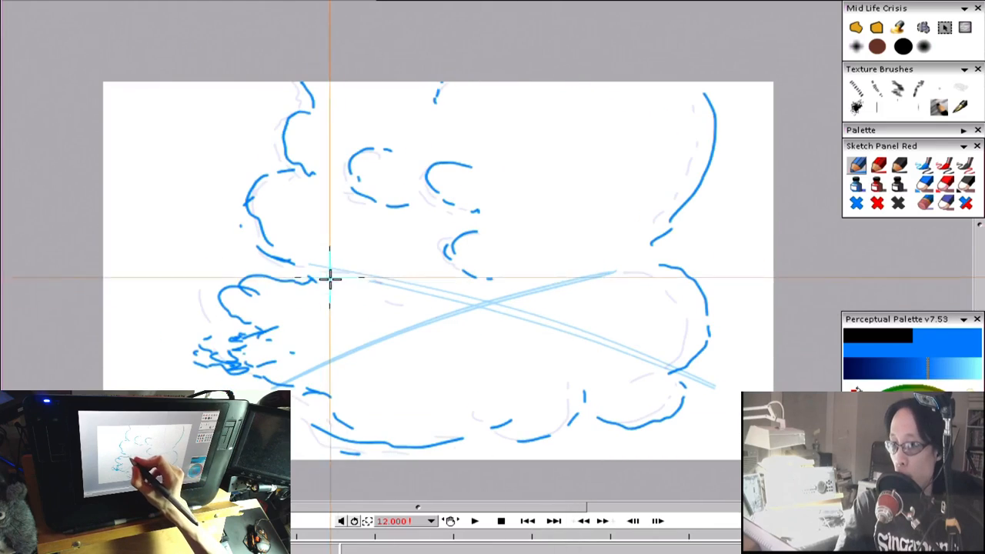
pyautogui.press('Left')
pyautogui.press('Left')
pyautogui.press('Right')
pyautogui.press('Right')
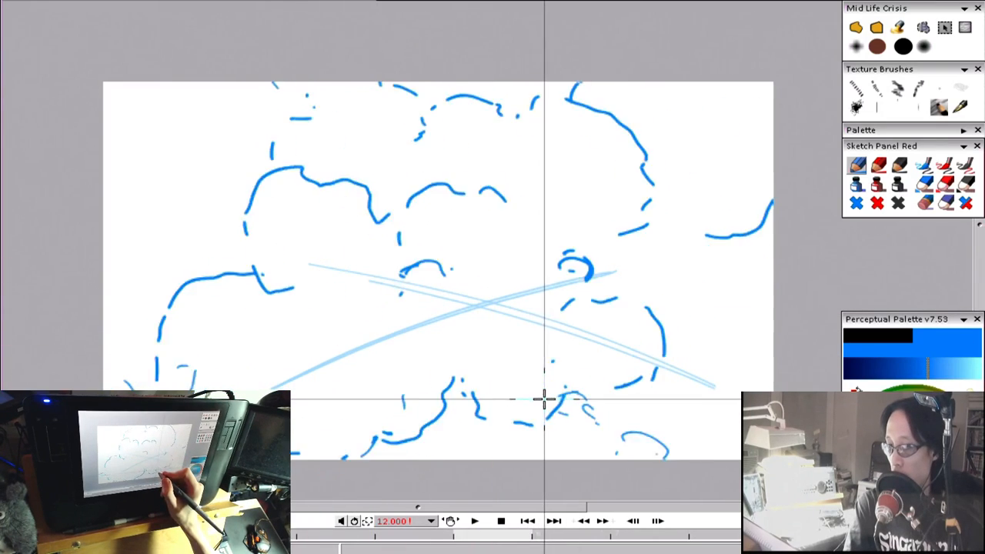
# Step: Flip back and forth through the latest cloud frames to examine the break-up, ending on the following blank frame
pyautogui.press('Left')
pyautogui.press('Left')
pyautogui.press('Left')
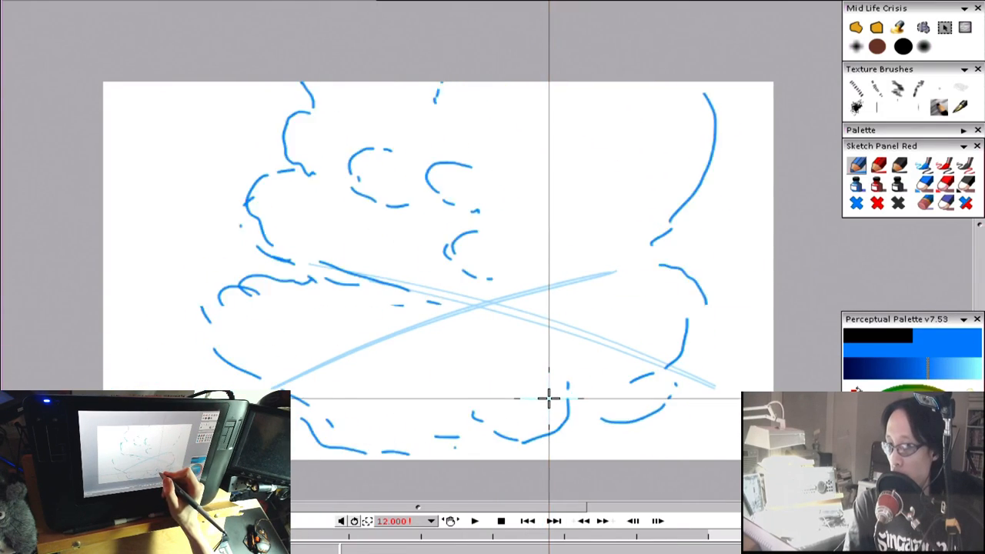
pyautogui.press('Right')
pyautogui.press('Right')
pyautogui.press('Right')
pyautogui.press('Left')
pyautogui.press('Right')
pyautogui.press('Right')
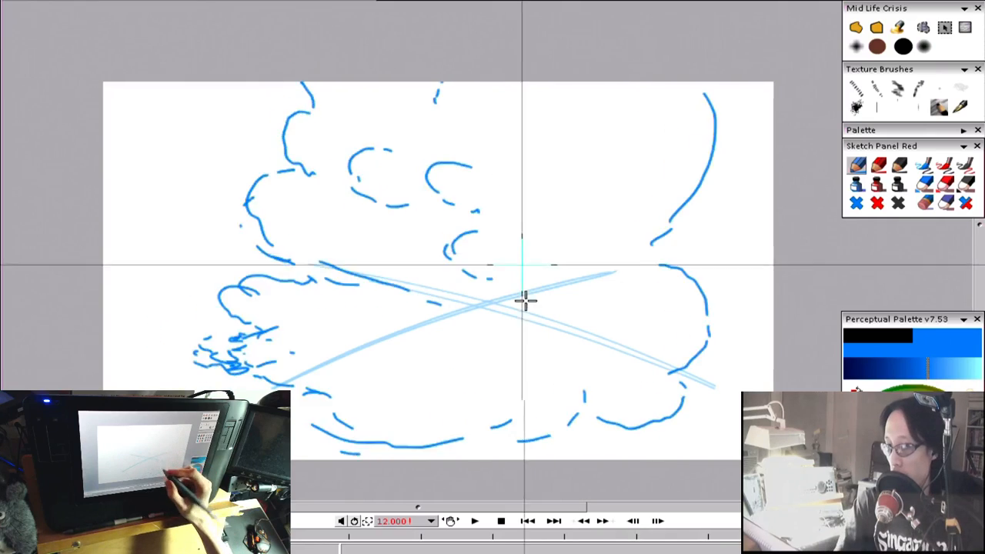
pyautogui.press('Left')
pyautogui.press('Left')
pyautogui.press('Right')
pyautogui.press('Right')
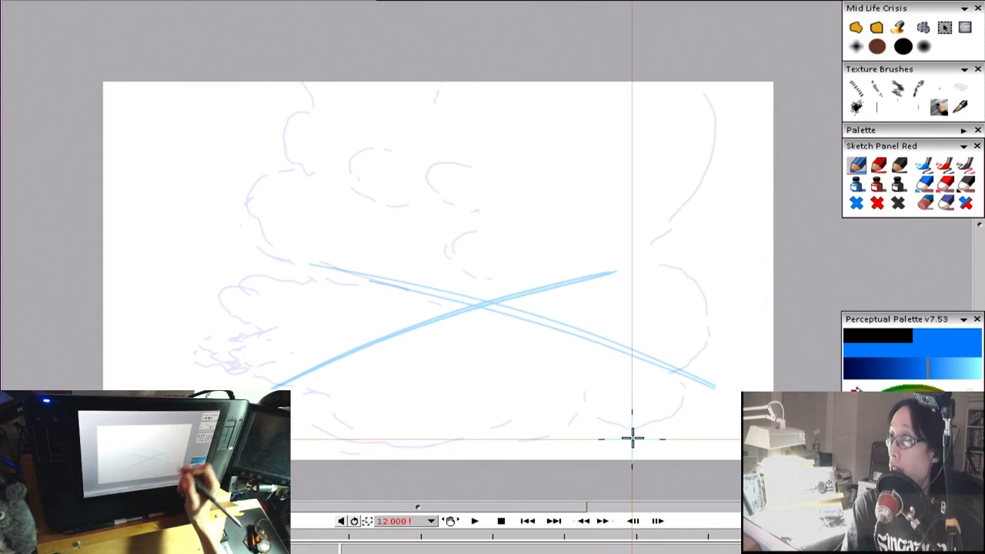
# Step: On the new frame, draw dashed wisps at the lower-left and an eroded left contour just inside the preceding frame's outline
pyautogui.moveTo(209, 350); pyautogui.dragTo(229, 336)
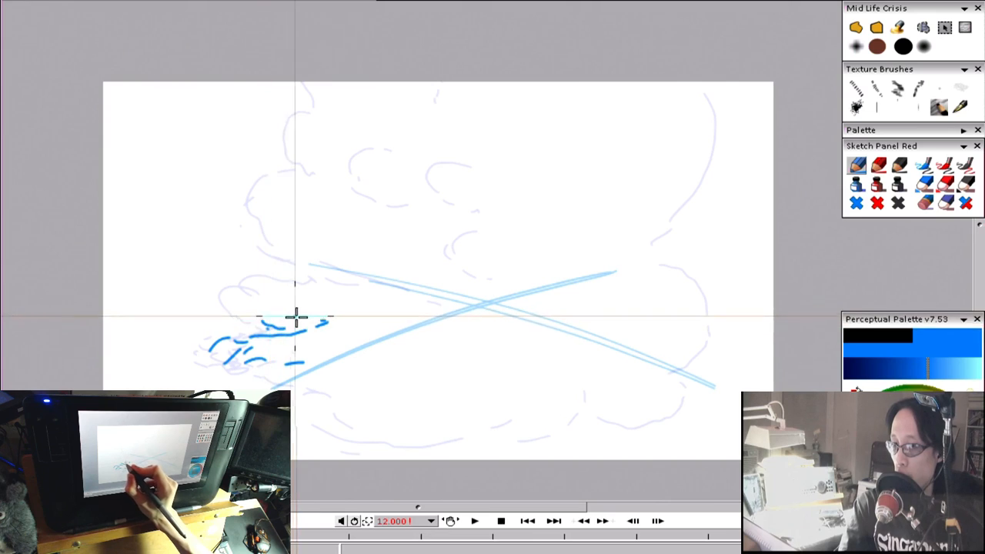
pyautogui.moveTo(273, 215); pyautogui.dragTo(290, 164)
pyautogui.press('Left')
pyautogui.press('Left')
pyautogui.press('Left')
pyautogui.press('Right')
pyautogui.press('Right')
pyautogui.press('Right')
pyautogui.press('Left')
pyautogui.press('Left')
pyautogui.press('Right')
pyautogui.press('Right')
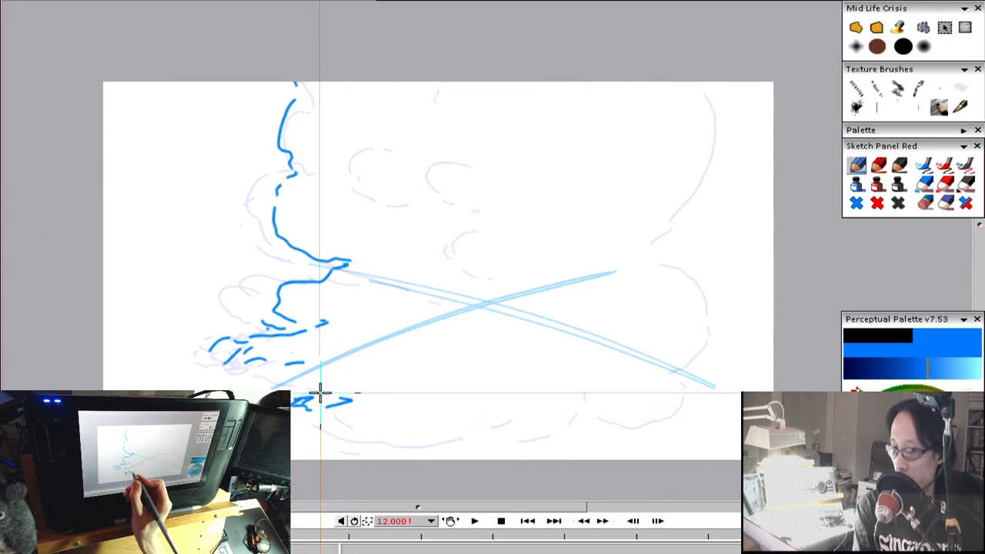
# Step: Add a short hooked stroke and a flat broken line along the cloud's base, flip-checking against earlier frames
pyautogui.press('Left')
pyautogui.press('Right')
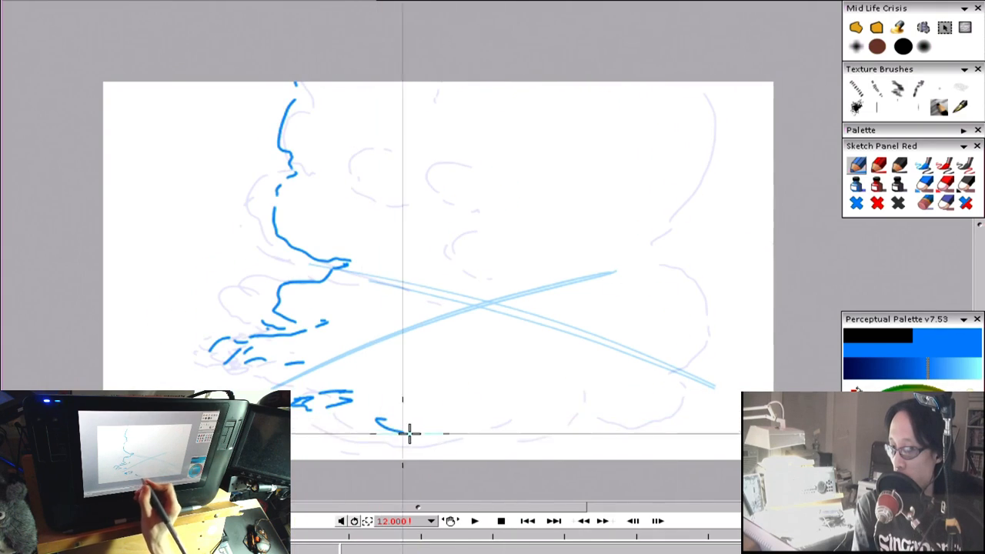
pyautogui.press('Left')
pyautogui.press('Left')
pyautogui.press('Left')
pyautogui.press('Right')
pyautogui.press('Right')
pyautogui.press('Right')
pyautogui.moveTo(369, 443); pyautogui.dragTo(468, 432)
pyautogui.press('Left')
pyautogui.press('Left')
pyautogui.press('Right')
pyautogui.press('Right')
# Step: Scribble a small flattened wisp above the base and draw the thin, stretched lobes at the cloud's lower-right
pyautogui.moveTo(405, 412); pyautogui.dragTo(423, 403)
pyautogui.press('Left')
pyautogui.press('Right')
pyautogui.press('Left')
pyautogui.press('Right')
pyautogui.moveTo(580, 404)
pyautogui.mouseDown()
pyautogui.moveTo(621, 399)
pyautogui.moveTo(627, 404)
pyautogui.moveTo(587, 412)
pyautogui.moveTo(617, 421)
pyautogui.moveTo(681, 412)
pyautogui.mouseUp()
pyautogui.press('Left')
pyautogui.press('Right')
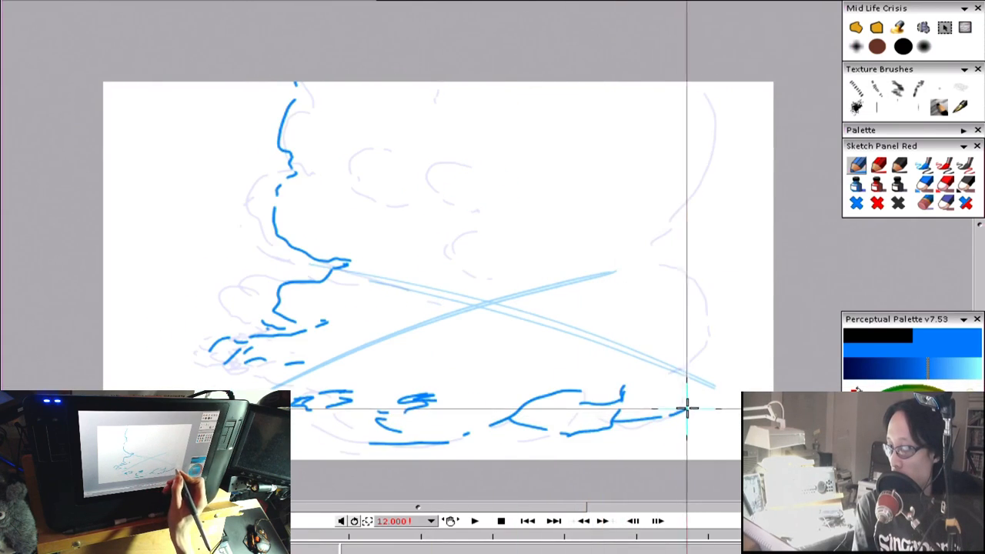
# Step: Finish the right-hand lobe's upper edge in broken strokes slightly outside the preceding frame's outline and flip-check it
pyautogui.moveTo(708, 264); pyautogui.dragTo(696, 259)
pyautogui.moveTo(687, 257); pyautogui.dragTo(671, 257)
pyautogui.moveTo(658, 262); pyautogui.dragTo(648, 264)
pyautogui.press('Left')
pyautogui.press('Left')
pyautogui.press('Right')
pyautogui.press('Right')
# Step: Add flat horizontal dashes across the cloud's middle, between the left crease and the central puff
pyautogui.moveTo(366, 266); pyautogui.dragTo(402, 265)
pyautogui.moveTo(492, 254); pyautogui.dragTo(508, 251)
pyautogui.moveTo(444, 258); pyautogui.dragTo(471, 261)
pyautogui.moveTo(458, 267); pyautogui.dragTo(466, 266)
pyautogui.press('Left')
pyautogui.press('Right')
# Step: Redraw the upper-left inner puff as a thinning, open hooked shape and compare it with the preceding frames
pyautogui.moveTo(368, 151); pyautogui.dragTo(377, 182)
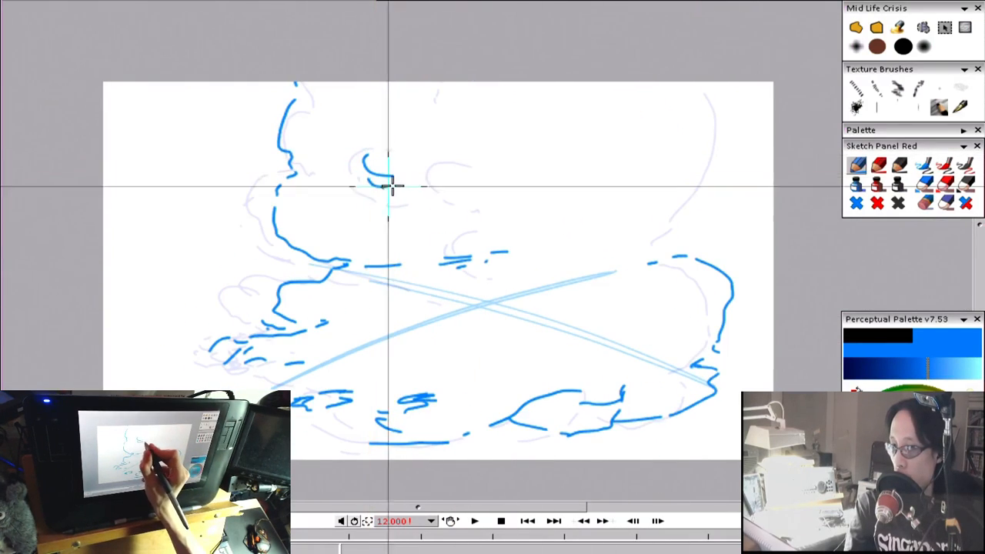
pyautogui.moveTo(382, 145); pyautogui.dragTo(412, 132)
pyautogui.press('Left')
pyautogui.press('Left')
pyautogui.press('Right')
pyautogui.press('Right')
# Step: Add slanted, flattened wisps across the cloud's upper interior in place of the inner puffs, flip-checking them
pyautogui.moveTo(428, 215); pyautogui.dragTo(467, 217)
pyautogui.moveTo(498, 220); pyautogui.dragTo(523, 210)
pyautogui.moveTo(547, 201)
pyautogui.mouseDown()
pyautogui.moveTo(583, 195)
pyautogui.moveTo(566, 206)
pyautogui.mouseUp()
pyautogui.moveTo(541, 199); pyautogui.dragTo(555, 193)
pyautogui.moveTo(499, 220); pyautogui.dragTo(553, 210)
pyautogui.press('Left')
pyautogui.press('Left')
pyautogui.press('Right')
pyautogui.press('Right')
# Step: Sweep the cloud's upper-right edge in broken strokes from the middle out to the canvas's right edge, flip-checking it
pyautogui.moveTo(605, 253); pyautogui.dragTo(645, 239)
pyautogui.moveTo(655, 230); pyautogui.dragTo(702, 209)
pyautogui.moveTo(712, 204); pyautogui.dragTo(771, 137)
pyautogui.moveTo(769, 84); pyautogui.dragTo(772, 103)
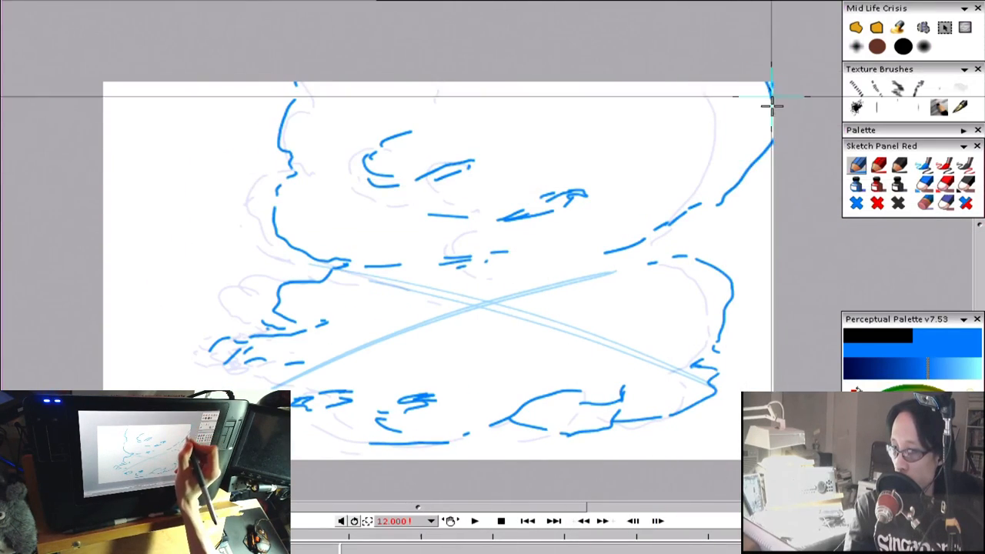
pyautogui.press('Left')
pyautogui.press('Left')
pyautogui.press('Right')
pyautogui.press('Right')
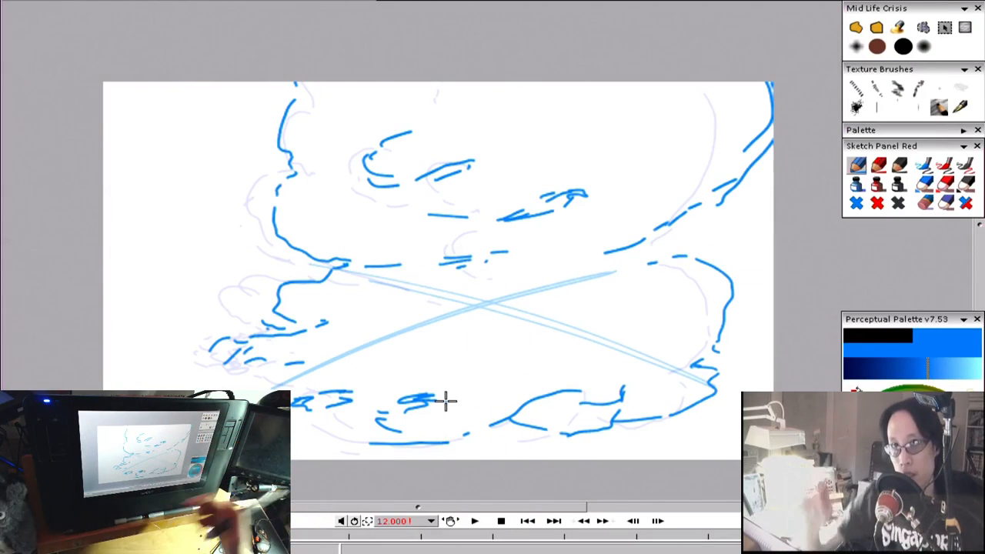
# Step: Draw a curved inner contour and trailing dashes below the middle wisps towards the right, checking them against neighbouring frames
pyautogui.moveTo(382, 324)
pyautogui.mouseDown()
pyautogui.moveTo(461, 278)
pyautogui.moveTo(539, 272)
pyautogui.mouseUp()
pyautogui.moveTo(551, 270); pyautogui.dragTo(606, 262)
pyautogui.press('Left')
pyautogui.press('Left')
pyautogui.press('Right')
pyautogui.press('Right')
pyautogui.press('Right')
pyautogui.press('Right')
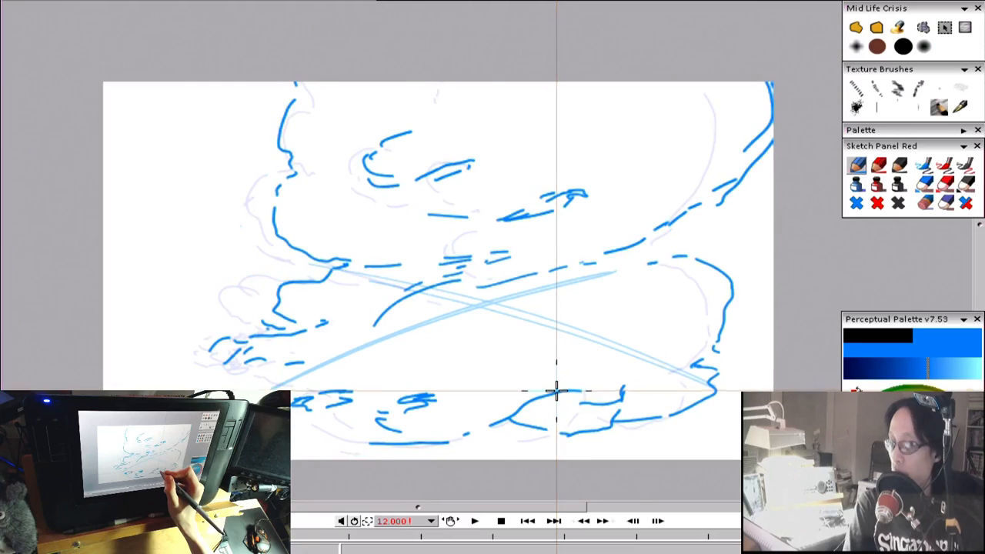
# Step: Flip through the latest cloud frames to review the dissipation, ending on the following blank frame
pyautogui.press('Left')
pyautogui.press('Left')
pyautogui.press('Left')
pyautogui.press('Right')
pyautogui.press('Right')
pyautogui.press('Right')
pyautogui.press('Right')
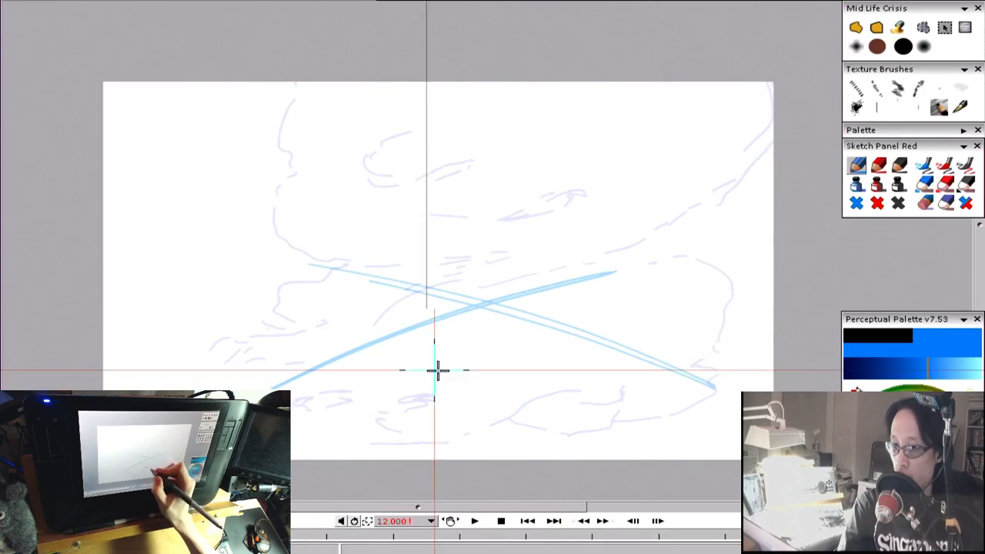
# Step: Sketch small jagged wisps along the cloud's lower-left edge on the blank frame, flip-checking them against the preceding frames
pyautogui.press('Left')
pyautogui.press('Left')
pyautogui.press('Right')
pyautogui.press('Right')
pyautogui.moveTo(259, 343)
pyautogui.mouseDown()
pyautogui.moveTo(227, 353)
pyautogui.moveTo(242, 367)
pyautogui.mouseUp()
pyautogui.click(265, 365)
pyautogui.press('Left')
pyautogui.press('Left')
pyautogui.press('Right')
pyautogui.press('Right')
pyautogui.moveTo(303, 400); pyautogui.dragTo(338, 411)
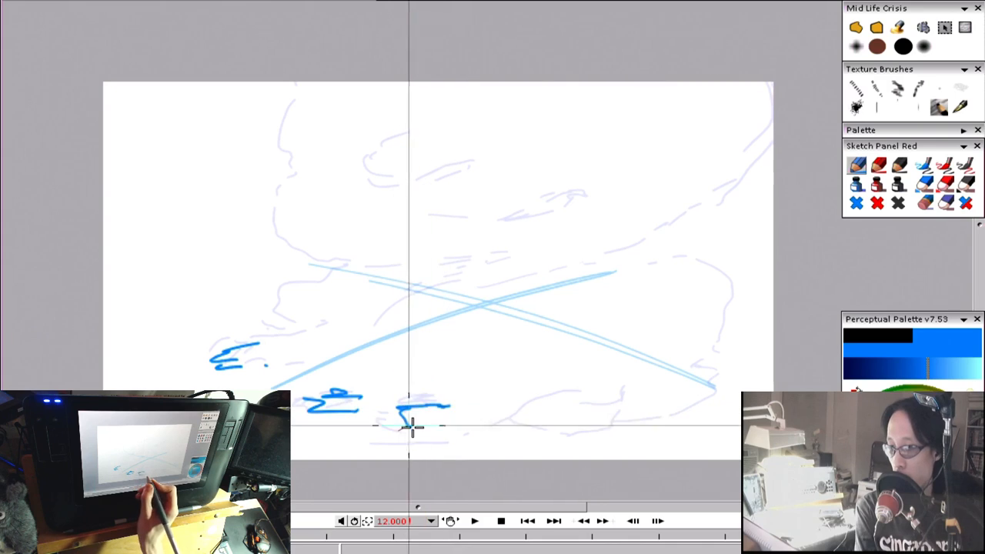
# Step: Draw a flattened puff with inner dashes at the cloud's bottom centre, comparing it with the preceding frames
pyautogui.moveTo(420, 413); pyautogui.dragTo(470, 414)
pyautogui.click(492, 409)
pyautogui.press('Left')
pyautogui.press('Left')
pyautogui.press('Right')
pyautogui.press('Right')
pyautogui.press('Left')
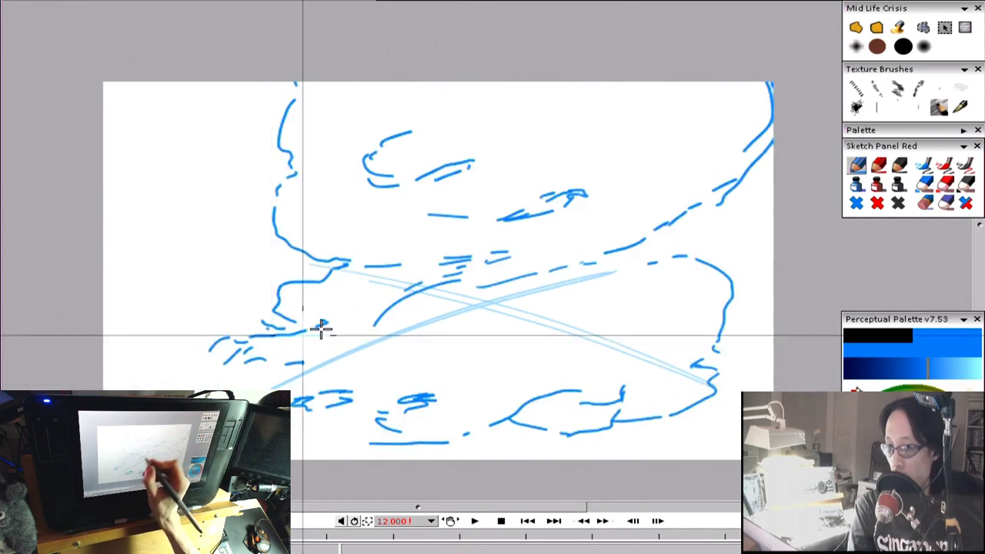
pyautogui.press('Right')
pyautogui.moveTo(293, 333); pyautogui.dragTo(305, 328)
pyautogui.moveTo(317, 328)
pyautogui.mouseDown()
pyautogui.moveTo(370, 270)
pyautogui.moveTo(310, 331)
pyautogui.moveTo(359, 300)
pyautogui.moveTo(314, 298)
pyautogui.mouseUp()
pyautogui.hotkey('ctrl', 'z')
pyautogui.hotkey('ctrl', 'z')
# Step: Draw the cloud's left edge up to the canvas top and its flat underside in broken strokes, flip-checking them
pyautogui.press('Left')
pyautogui.press('Right')
pyautogui.press('Left')
pyautogui.press('Right')
pyautogui.press('Left')
pyautogui.press('Right')
pyautogui.moveTo(282, 192); pyautogui.dragTo(311, 231)
pyautogui.moveTo(430, 259); pyautogui.dragTo(508, 251)
pyautogui.press('Left')
pyautogui.press('Right')
pyautogui.moveTo(296, 177)
pyautogui.mouseDown()
pyautogui.moveTo(323, 154)
pyautogui.moveTo(299, 139)
pyautogui.moveTo(301, 75)
pyautogui.mouseUp()
pyautogui.press('Left')
pyautogui.press('Right')
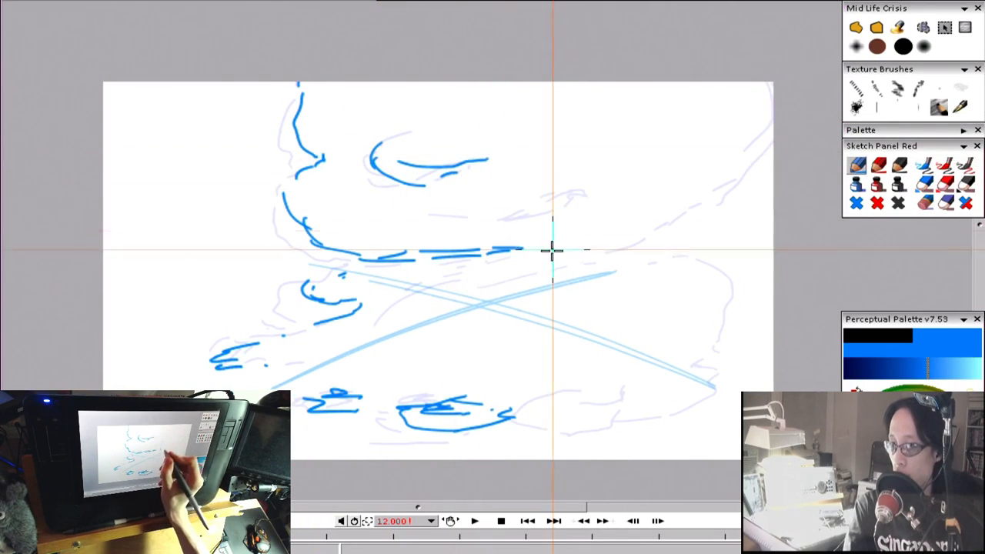
# Step: Add a long, flattened wisp across the cloud's upper interior and compare it with the neighbouring frames
pyautogui.moveTo(492, 193); pyautogui.dragTo(646, 175)
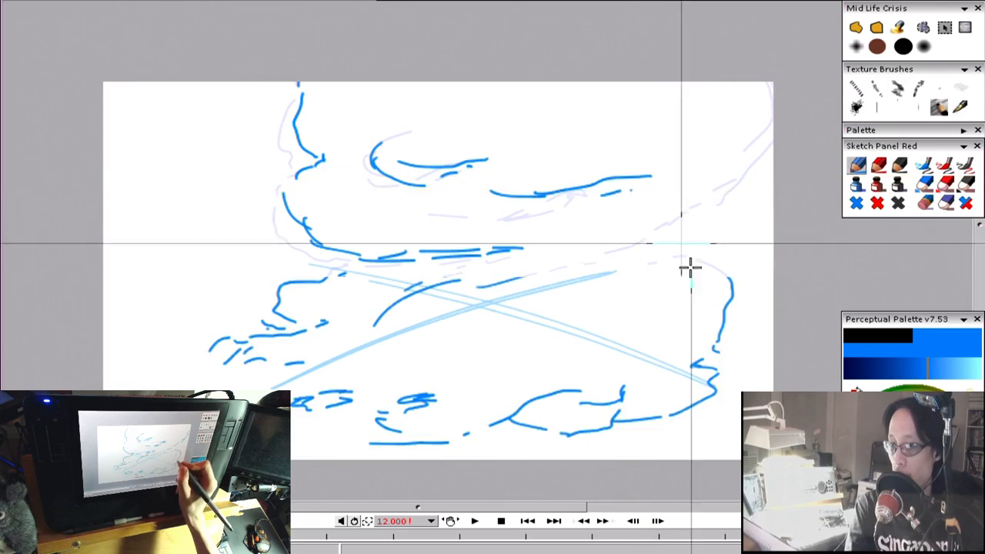
pyautogui.press('Left')
pyautogui.press('Right')
pyautogui.press('Right')
pyautogui.press('Left')
pyautogui.press('Left')
pyautogui.press('Right')
pyautogui.press('Right')
# Step: Continue the underside in overlapping broken strokes sweeping up to the canvas's right edge, flip-checking the sweep
pyautogui.moveTo(554, 246); pyautogui.dragTo(627, 247)
pyautogui.moveTo(631, 235)
pyautogui.mouseDown()
pyautogui.moveTo(653, 224)
pyautogui.moveTo(714, 213)
pyautogui.mouseUp()
pyautogui.moveTo(704, 208); pyautogui.dragTo(767, 169)
pyautogui.click(770, 162)
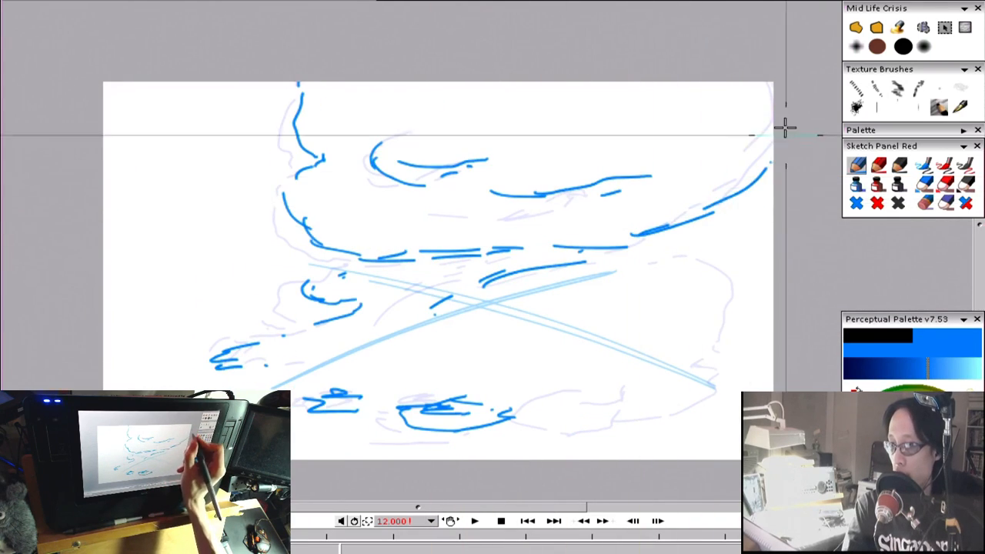
pyautogui.press('Left')
pyautogui.press('Right')
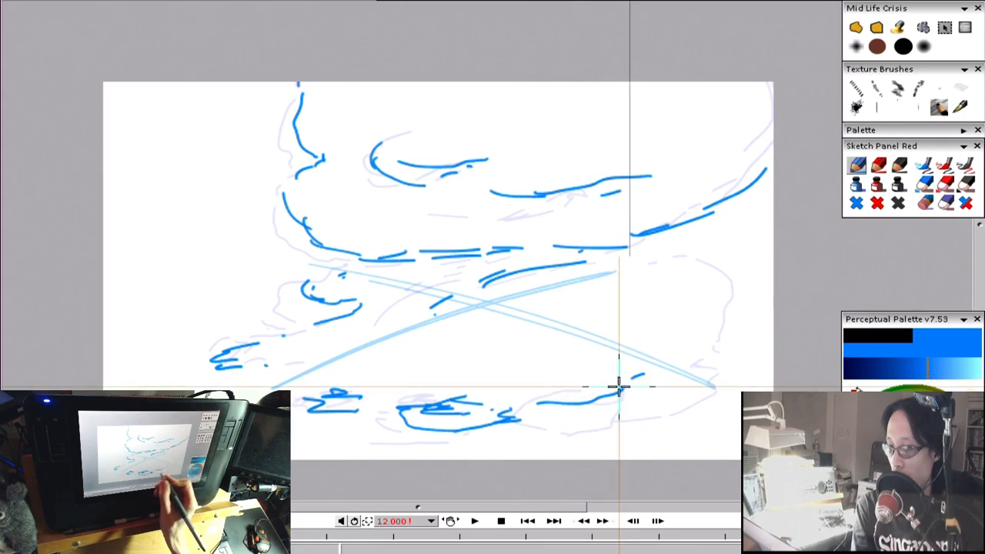
# Step: Extend the cloud's bottom edge towards the right in short rising strokes, checking it against the previous frame
pyautogui.press('Left')
pyautogui.press('Right')
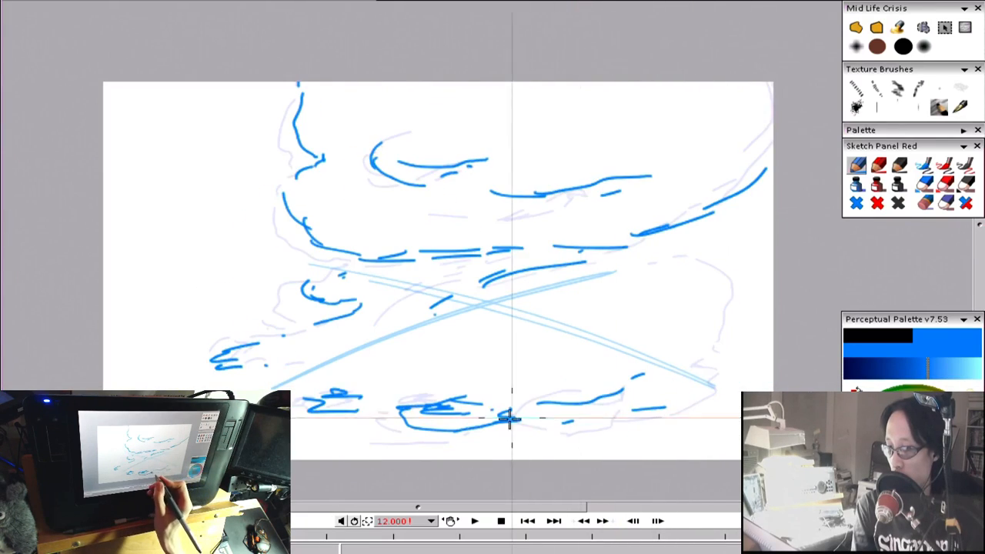
pyautogui.moveTo(645, 381); pyautogui.dragTo(700, 357)
pyautogui.moveTo(710, 341); pyautogui.dragTo(719, 336)
# Step: Draw the right lobe's upper arcs and scattered inner dashes below the sweep, flip-checking them against earlier frames
pyautogui.moveTo(736, 277); pyautogui.dragTo(663, 254)
pyautogui.moveTo(723, 238); pyautogui.dragTo(545, 270)
pyautogui.moveTo(559, 343); pyautogui.dragTo(564, 341)
pyautogui.moveTo(687, 307); pyautogui.dragTo(711, 300)
pyautogui.moveTo(566, 372); pyautogui.dragTo(624, 350)
pyautogui.press('Left')
pyautogui.press('Left')
pyautogui.press('Right')
pyautogui.press('Right')
# Step: Move on to a new blank frame and sketch thin, elongated wisps at the cloud's lower left, flip-checking them
pyautogui.press('Right')
pyautogui.press('Return')
pyautogui.press('Return')
pyautogui.moveTo(244, 350); pyautogui.dragTo(244, 359)
pyautogui.press('Left')
pyautogui.press('Left')
pyautogui.press('Right')
pyautogui.press('Right')
pyautogui.moveTo(373, 387); pyautogui.dragTo(359, 394)
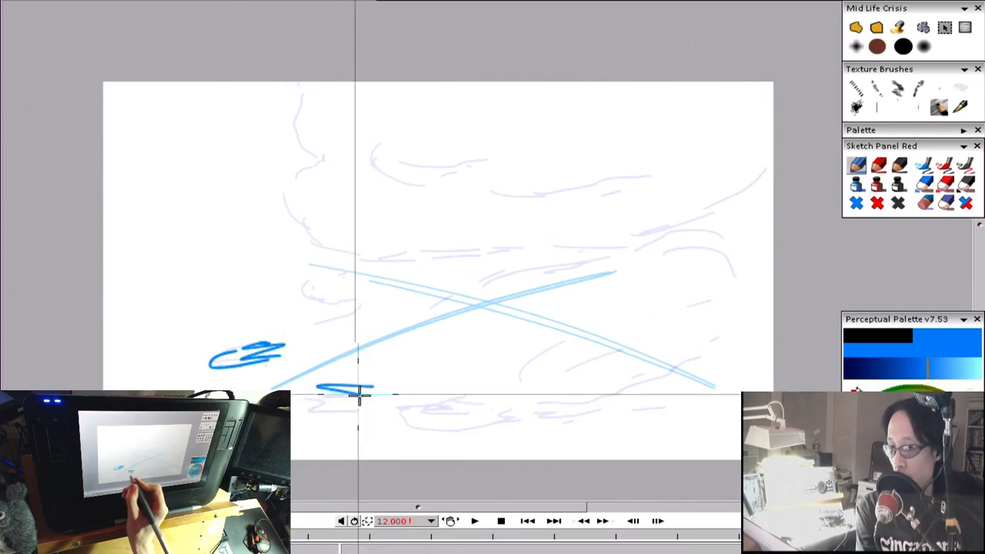
pyautogui.press('Left')
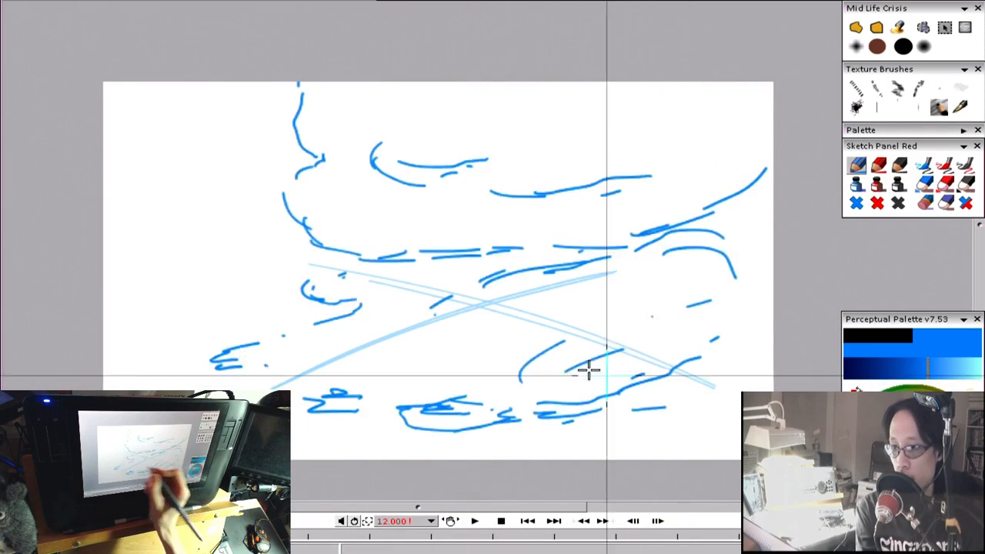
pyautogui.press('Right')
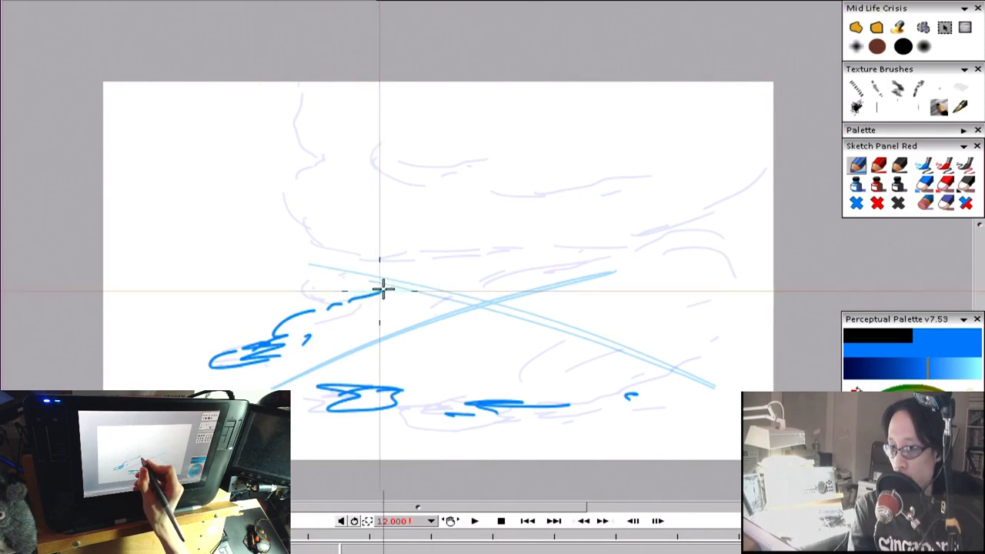
# Step: Draw the cloud's flat underside in broken strokes right of its left curve, comparing it with earlier frames
pyautogui.press('Left')
pyautogui.press('Left')
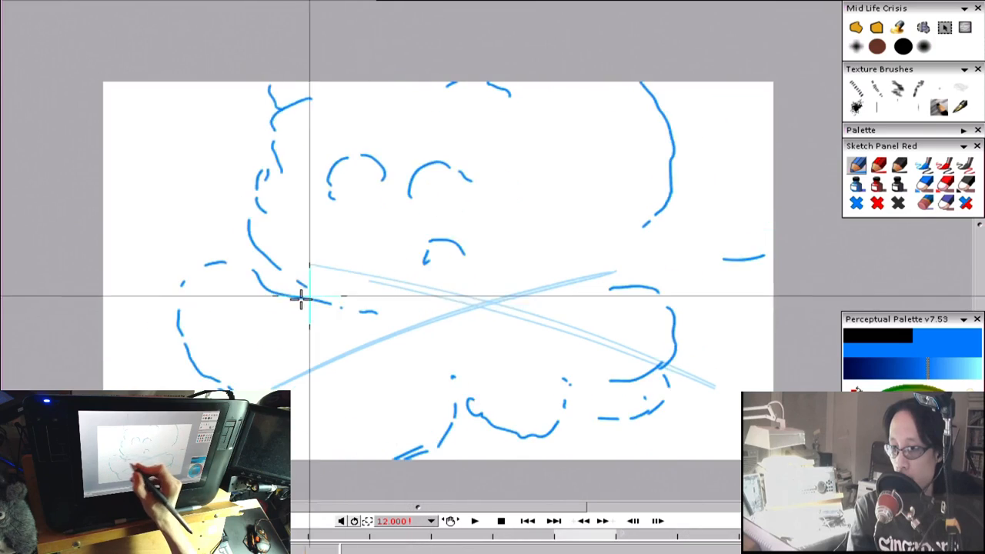
pyautogui.press('Right')
pyautogui.press('Right')
pyautogui.press('Left')
pyautogui.press('Left')
pyautogui.press('Right')
pyautogui.moveTo(415, 246); pyautogui.dragTo(483, 249)
pyautogui.press('Left')
pyautogui.press('Left')
pyautogui.press('Right')
pyautogui.press('Right')
# Step: Sketch the cloud's upper-left edge with a small notch up towards the canvas top, flip-checking it
pyautogui.moveTo(314, 220); pyautogui.dragTo(311, 185)
pyautogui.moveTo(324, 176); pyautogui.dragTo(331, 162)
pyautogui.moveTo(286, 96); pyautogui.dragTo(280, 86)
pyautogui.press('Left')
pyautogui.press('Left')
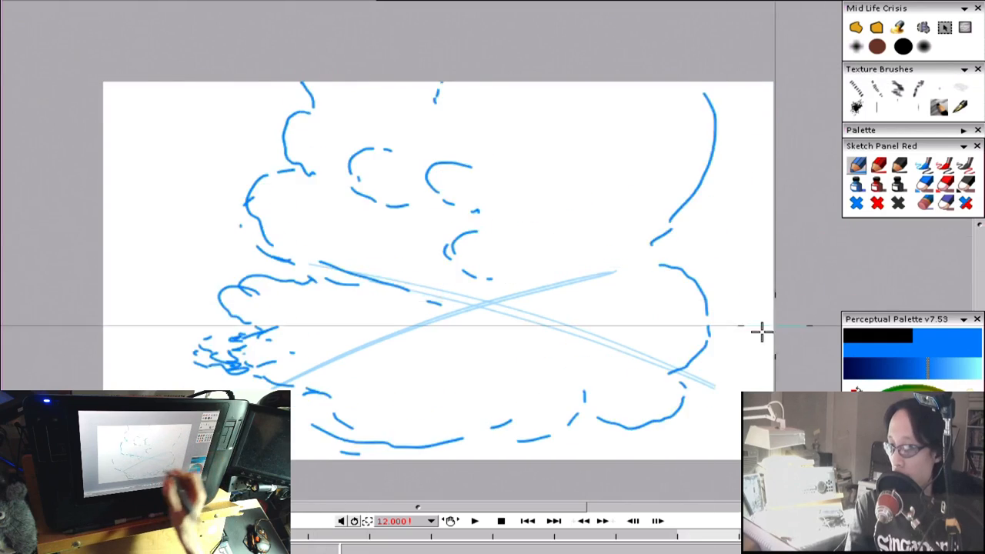
pyautogui.press('Right')
pyautogui.press('Right')
pyautogui.press('Left')
pyautogui.press('Right')
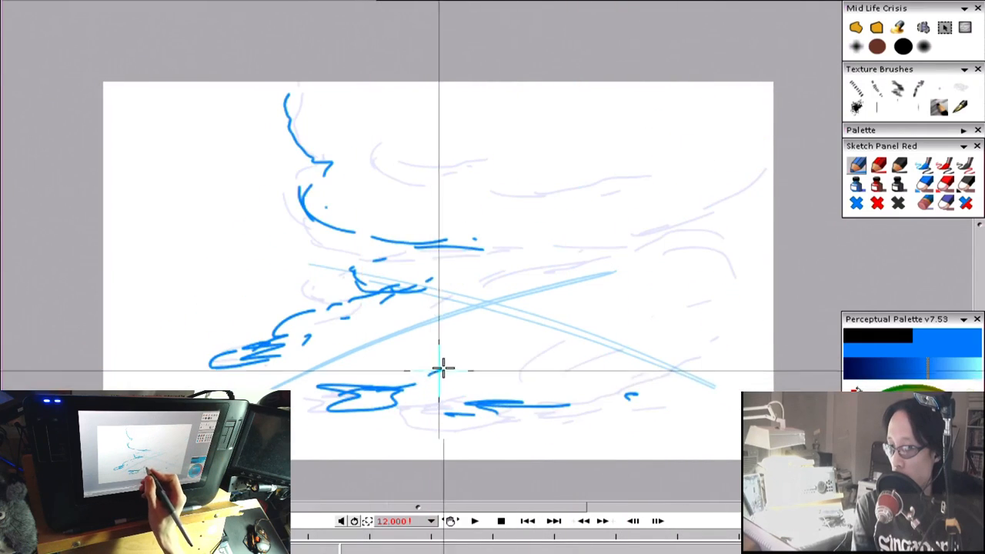
# Step: Add a slanted stroke at the cloud's middle and a curved stem down to the lower-left wisps, flip-checking both
pyautogui.moveTo(560, 274); pyautogui.dragTo(622, 259)
pyautogui.press('Left')
pyautogui.press('Left')
pyautogui.press('Left')
pyautogui.press('Right')
pyautogui.press('Right')
pyautogui.press('Right')
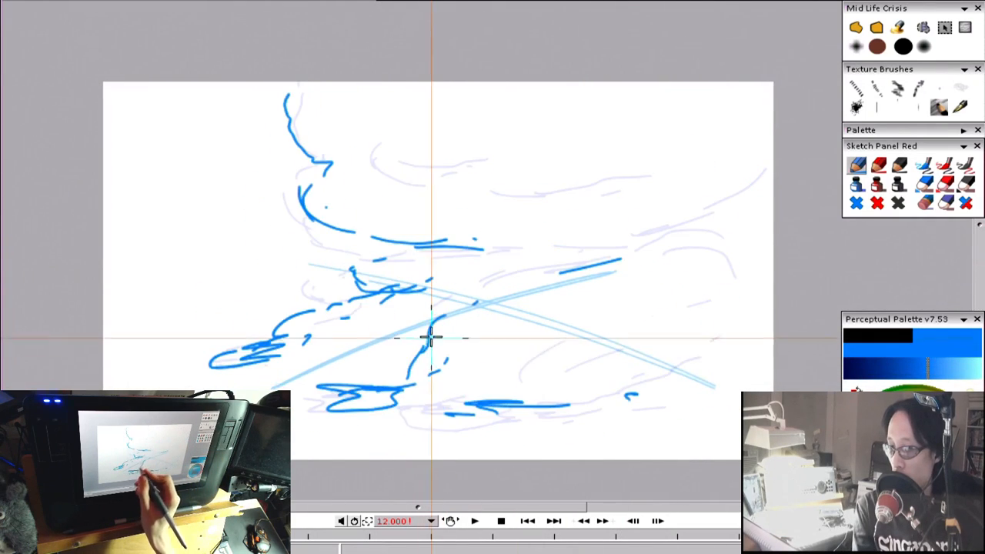
pyautogui.press('Left')
pyautogui.press('Left')
pyautogui.press('Right')
pyautogui.press('Right')
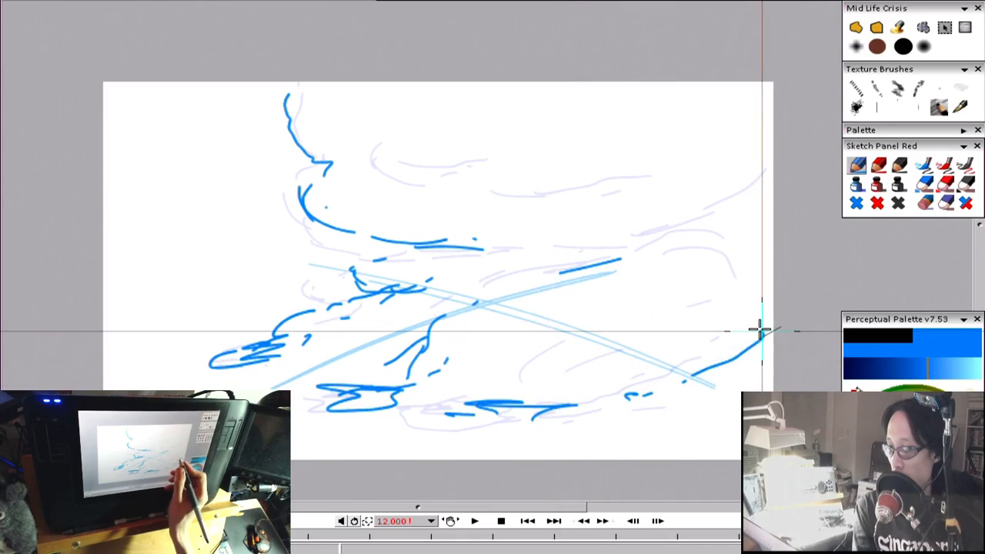
# Step: Draw slanted arcs inside the lower-right lobe and broken curves along the canvas's right edge, flip-checking them
pyautogui.click(528, 371)
pyautogui.moveTo(539, 357); pyautogui.dragTo(608, 328)
pyautogui.moveTo(598, 321); pyautogui.dragTo(623, 311)
pyautogui.press('Left')
pyautogui.press('Left')
pyautogui.moveTo(688, 297); pyautogui.dragTo(769, 284)
pyautogui.press('Right')
pyautogui.press('Right')
pyautogui.moveTo(773, 252); pyautogui.dragTo(726, 227)
pyautogui.press('Left')
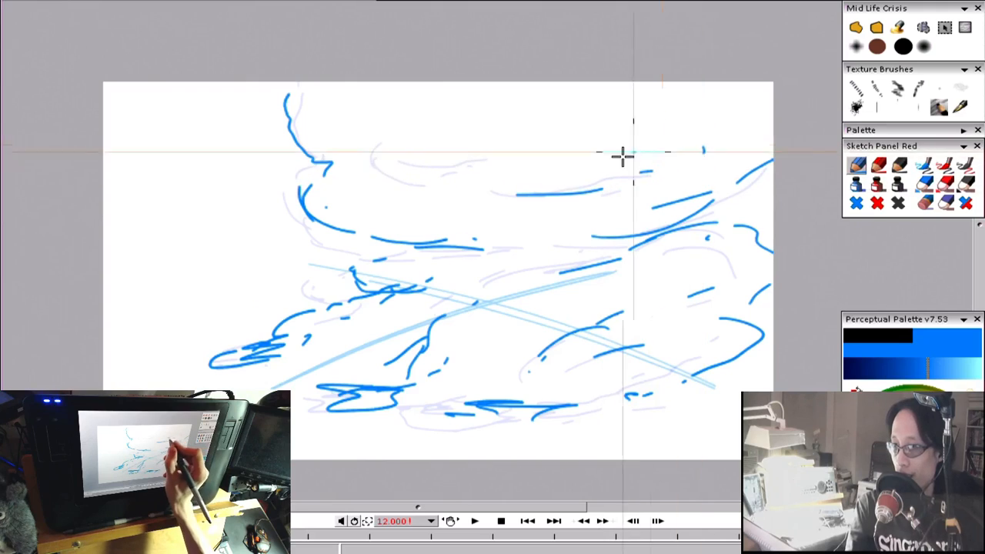
# Step: Add short scattered wisps across the cloud's upper interior, flip-check them, and move on to the next blank frame
pyautogui.press('Left')
pyautogui.press('Right')
pyautogui.press('Right')
pyautogui.press('Right')
pyautogui.press('Left')
pyautogui.press('Left')
pyautogui.press('Left')
pyautogui.press('Right')
pyautogui.press('Right')
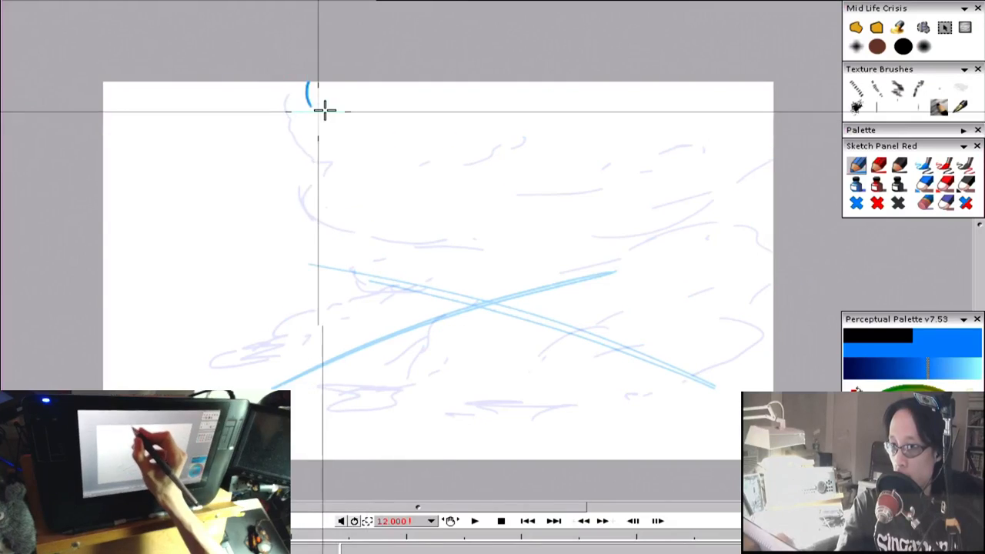
# Step: Sketch the cloud's scalloped upper-left edge and thin flat underside on the new frame, flip-checking them
pyautogui.press('Left')
pyautogui.press('Right')
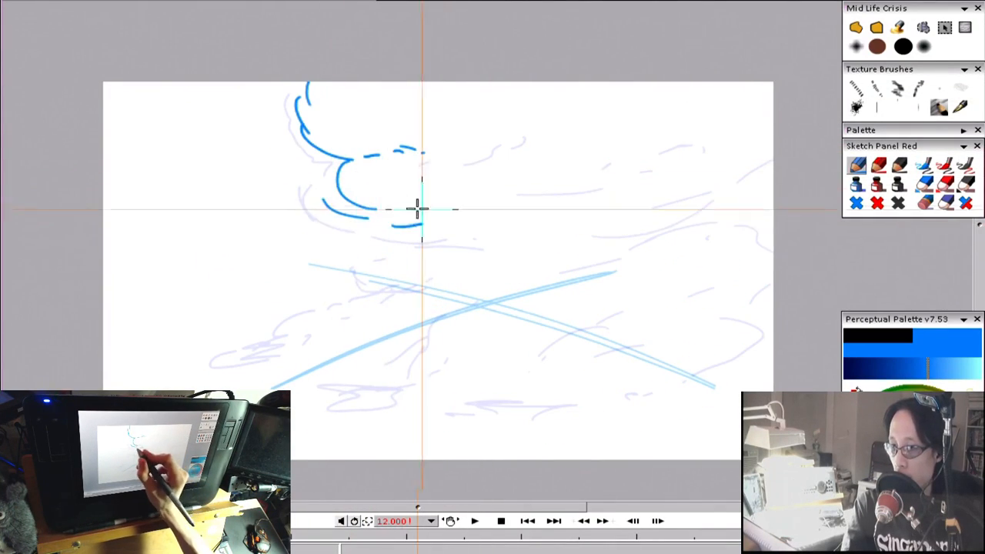
pyautogui.press('Left')
pyautogui.press('Right')
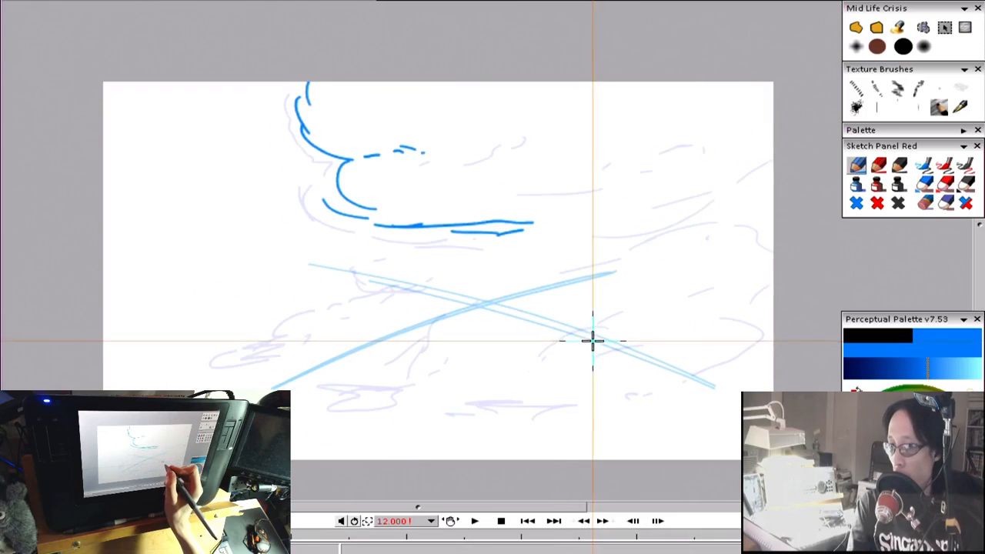
pyautogui.press('Left')
pyautogui.press('Right')
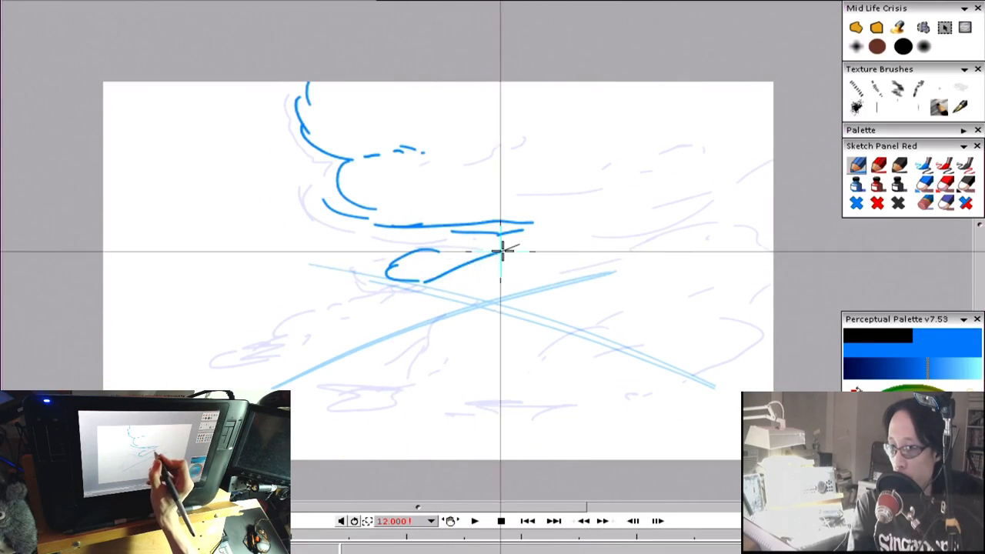
# Step: Draw a leaf-shaped wisp below the underside, a wavy trail to the lower left, and short dashes beneath it
pyautogui.press('Left')
pyautogui.press('Right')
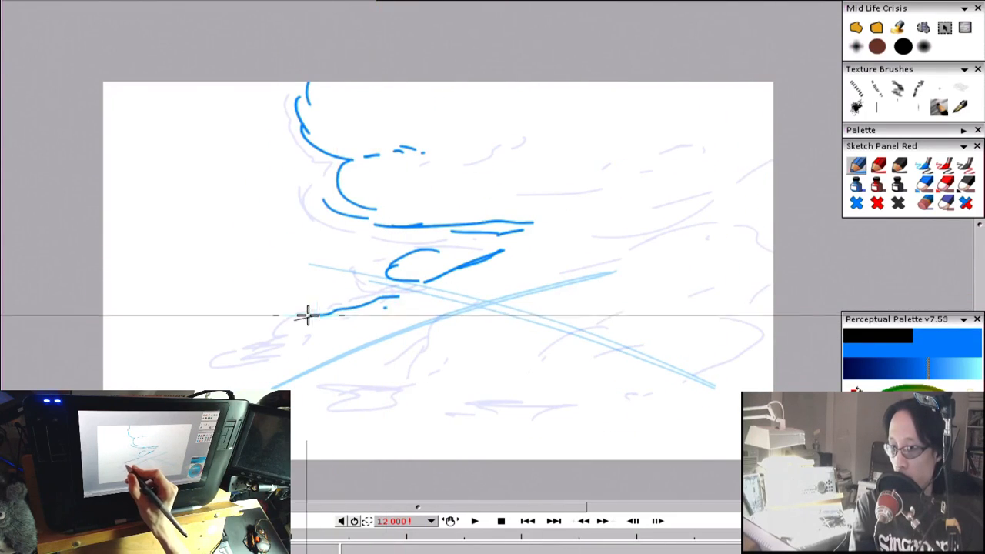
pyautogui.press('Left')
pyautogui.press('Right')
pyautogui.moveTo(391, 392); pyautogui.dragTo(366, 394)
pyautogui.moveTo(406, 397); pyautogui.dragTo(366, 404)
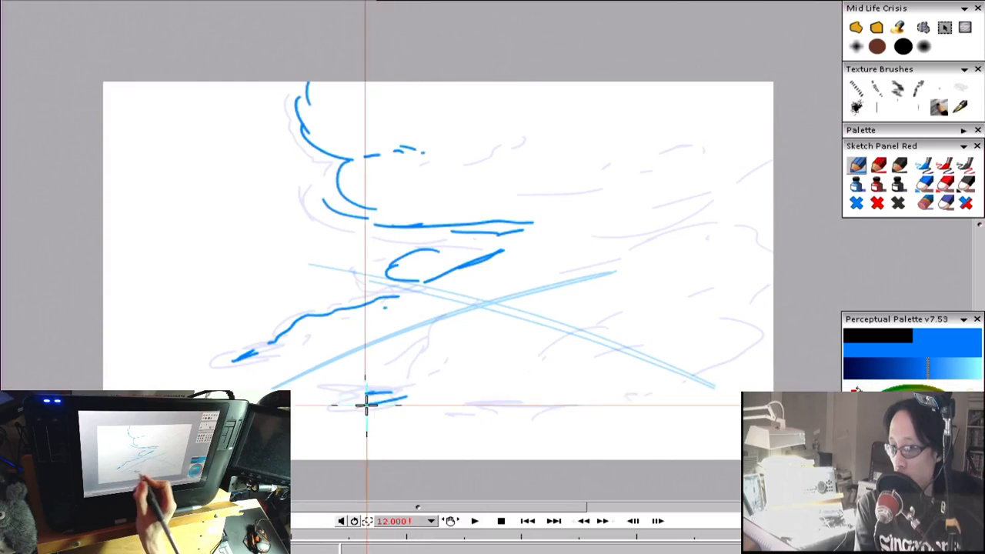
# Step: Underline the tip of the lower-left trail with a thin stroke after comparing it with the preceding frames
pyautogui.press('Left')
pyautogui.press('Left')
pyautogui.press('Right')
pyautogui.press('Right')
pyautogui.moveTo(237, 359); pyautogui.dragTo(297, 352)
# Step: Draw a curved stem above the lower-left wisps and flat dashes at the bottom centre, flip-checking them
pyautogui.press('Left')
pyautogui.press('Left')
pyautogui.press('Right')
pyautogui.press('Right')
pyautogui.press('Left')
pyautogui.press('Right')
pyautogui.moveTo(466, 414)
pyautogui.mouseDown()
pyautogui.moveTo(527, 412)
pyautogui.moveTo(561, 399)
pyautogui.mouseUp()
pyautogui.press('Left')
pyautogui.press('Right')
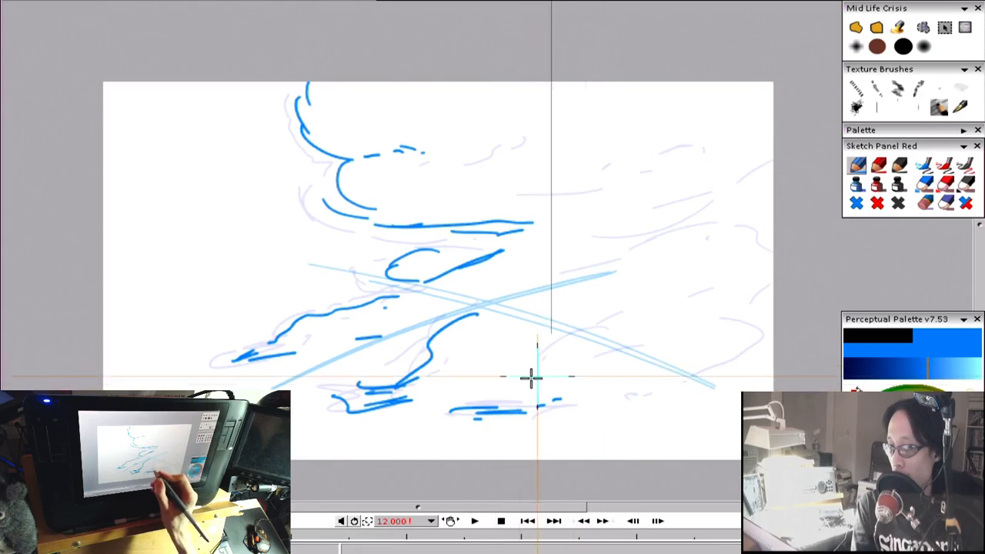
# Step: Add slanted arcs and dashes across the lower-right lobe out to the canvas's right edge
pyautogui.moveTo(557, 351); pyautogui.dragTo(647, 302)
pyautogui.moveTo(656, 298); pyautogui.dragTo(677, 292)
pyautogui.moveTo(660, 304); pyautogui.dragTo(703, 289)
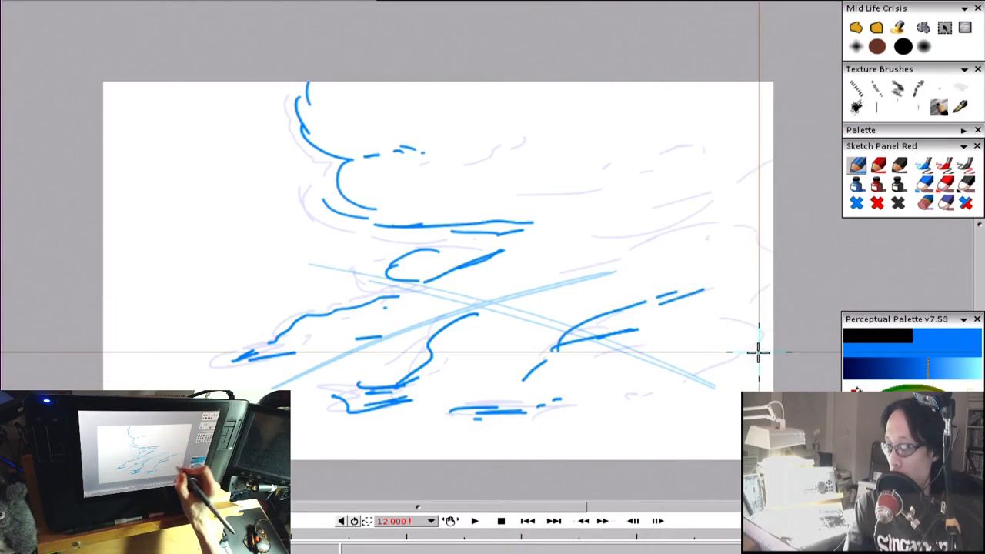
pyautogui.moveTo(760, 301); pyautogui.dragTo(772, 295)
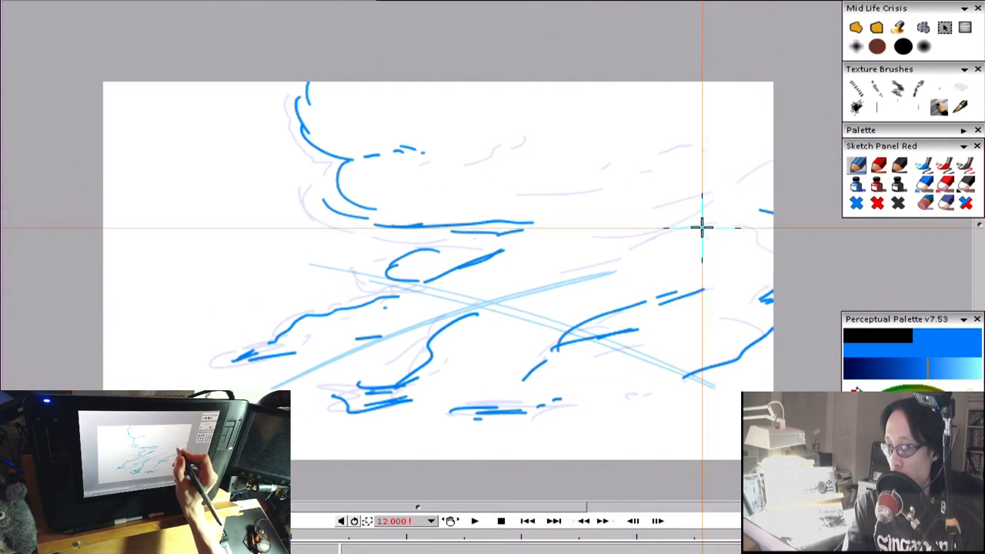
# Step: Sweep the cloud's upper-right edge up to the canvas's right edge and flip through the dissipating cloud frames
pyautogui.moveTo(601, 231); pyautogui.dragTo(784, 148)
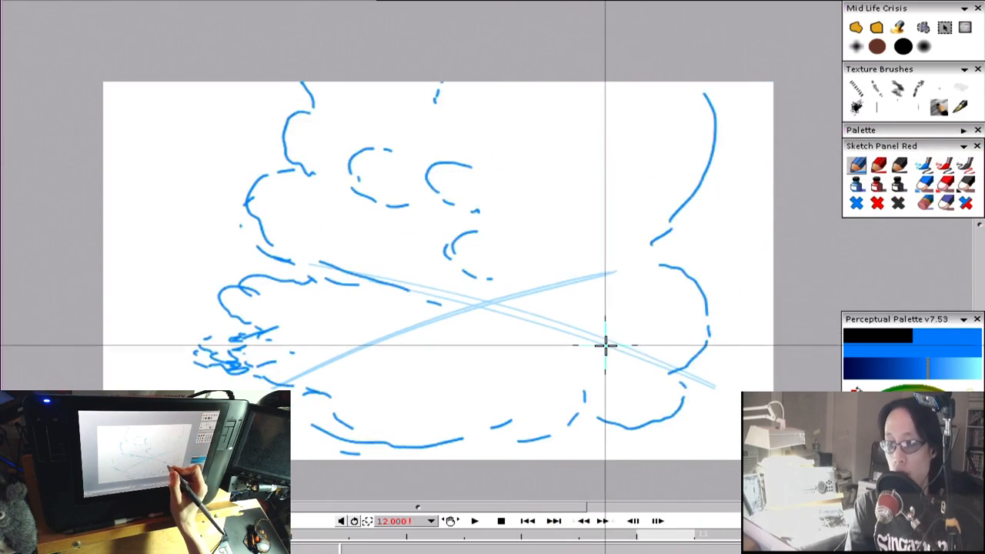
pyautogui.press('Right')
pyautogui.press('Right')
pyautogui.press('Right')
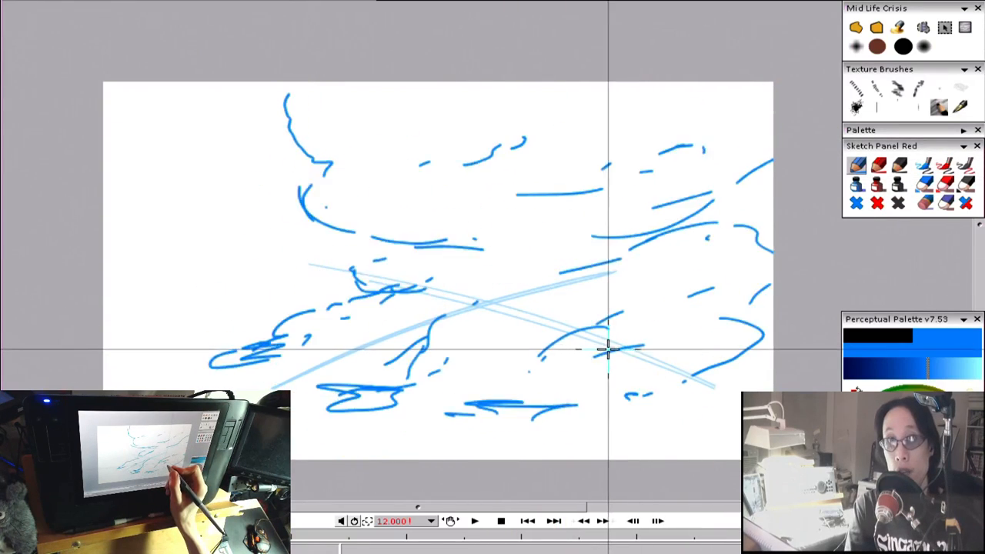
# Step: Flip back through the five preceding cloud frames and forward again to review how the smoke thins
pyautogui.press('Left')
pyautogui.press('Left')
pyautogui.press('Left')
pyautogui.press('Left')
pyautogui.press('Left')
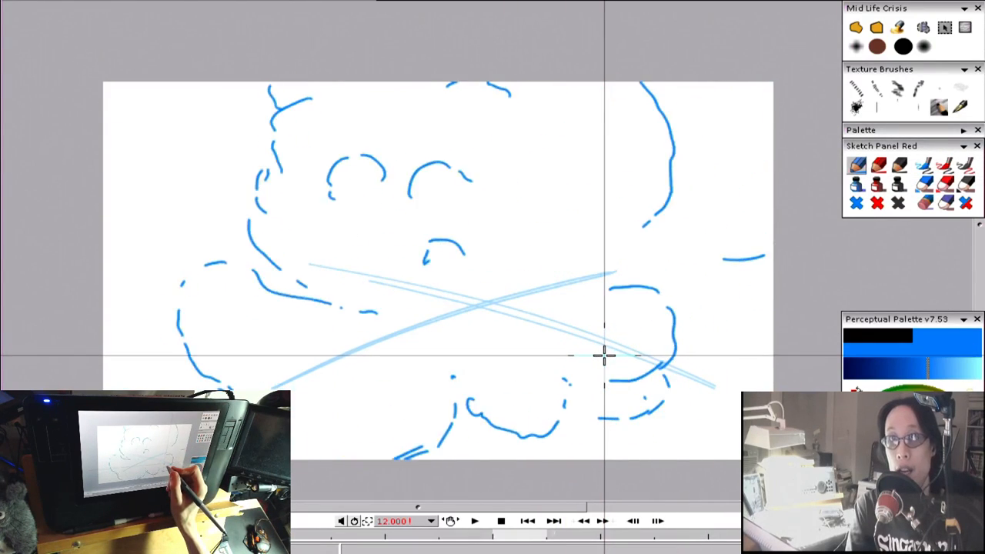
pyautogui.press('Right')
pyautogui.press('Right')
pyautogui.press('Right')
pyautogui.press('Right')
pyautogui.press('Right')
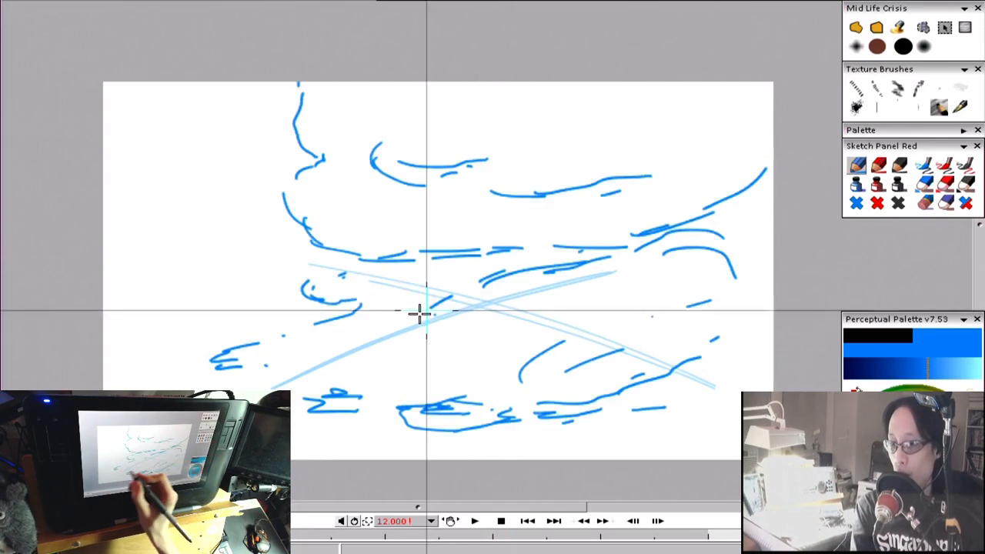
# Step: On the next empty frame, draw flat dashes at the tips of the two lower-left trails, flip-checking them
pyautogui.press('Right')
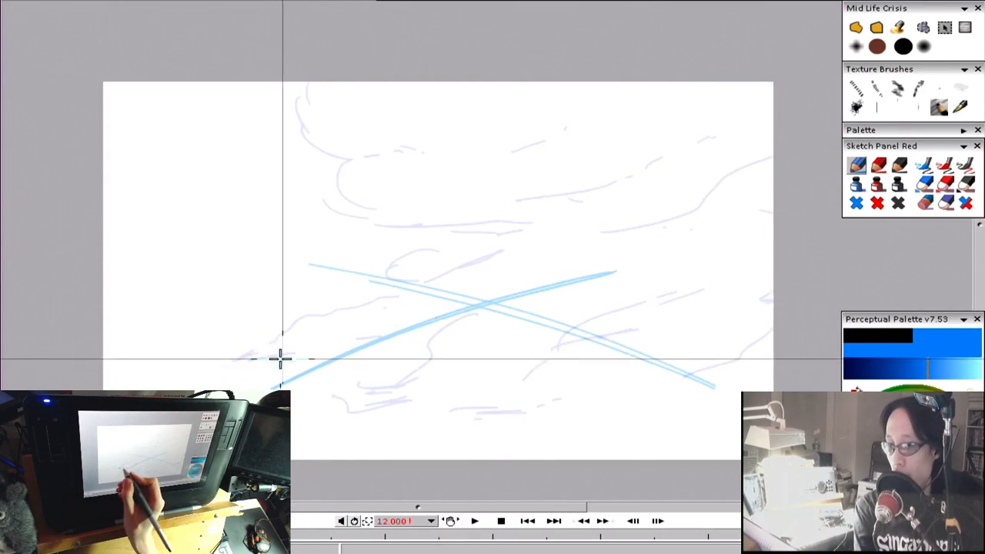
pyautogui.press('Left')
pyautogui.press('Right')
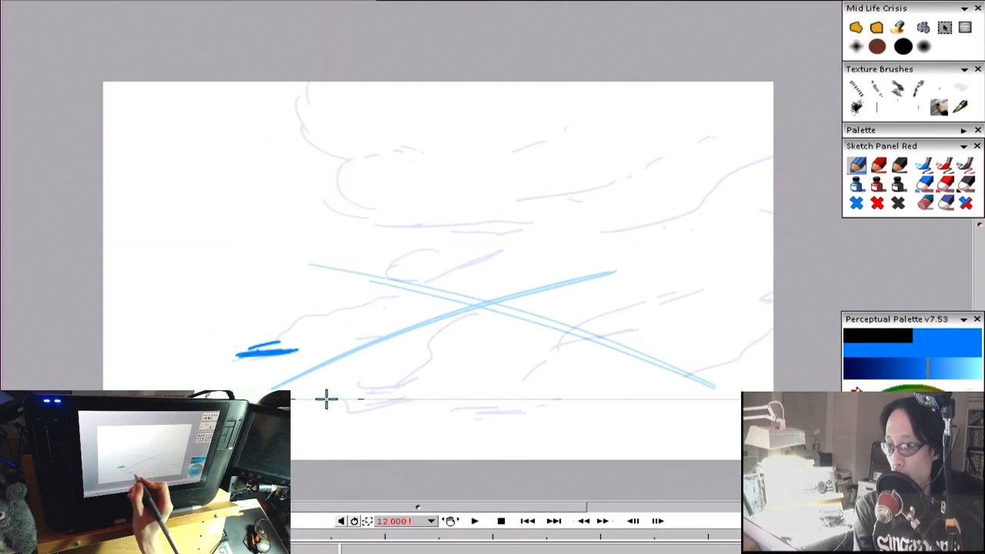
pyautogui.moveTo(363, 383); pyautogui.dragTo(406, 388)
pyautogui.moveTo(389, 385); pyautogui.dragTo(405, 380)
pyautogui.press('Left')
pyautogui.press('Right')
# Step: Draw the lower-left trail's slanted edges up through the centre, with a pointed wisp above them
pyautogui.moveTo(303, 331); pyautogui.dragTo(351, 307)
pyautogui.press('Left')
pyautogui.moveTo(461, 274)
pyautogui.mouseDown()
pyautogui.moveTo(517, 255)
pyautogui.moveTo(441, 246)
pyautogui.mouseUp()
pyautogui.press('Right')
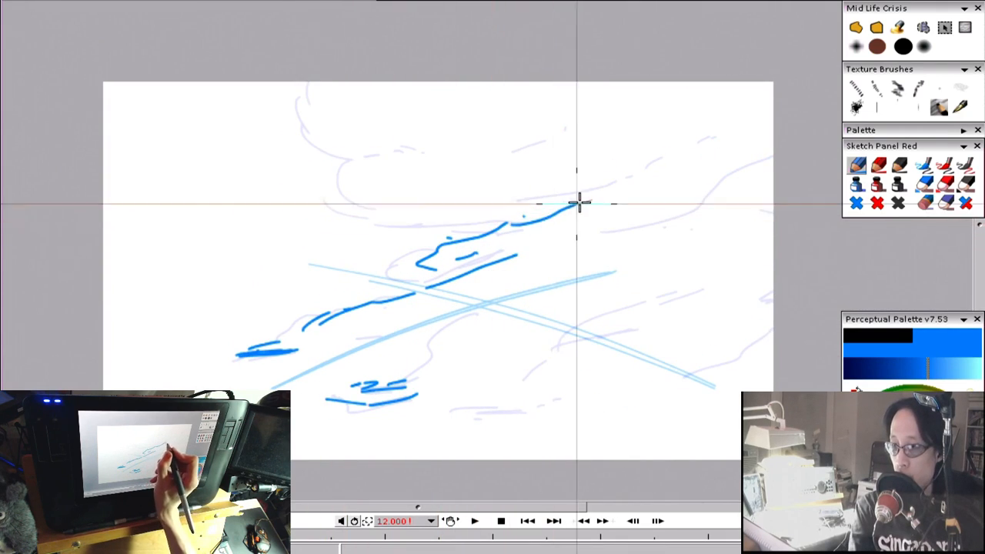
# Step: Outline the middle cloud lobe's left side and underside above the central wisp, comparing it with the previous frame
pyautogui.moveTo(422, 218)
pyautogui.mouseDown()
pyautogui.moveTo(376, 175)
pyautogui.moveTo(416, 154)
pyautogui.mouseUp()
pyautogui.press('Left')
pyautogui.press('Right')
pyautogui.press('Left')
pyautogui.press('Right')
# Step: Curve the upper-left cloud edge down from the canvas's top and continue it rightwards with dashes and a short double arc
pyautogui.moveTo(323, 83)
pyautogui.mouseDown()
pyautogui.moveTo(340, 130)
pyautogui.moveTo(358, 137)
pyautogui.mouseUp()
pyautogui.moveTo(316, 124); pyautogui.dragTo(398, 149)
pyautogui.moveTo(447, 140); pyautogui.dragTo(457, 139)
pyautogui.moveTo(382, 145); pyautogui.dragTo(427, 140)
pyautogui.moveTo(474, 130); pyautogui.dragTo(603, 113)
pyautogui.press('Left')
pyautogui.press('Right')
pyautogui.click(515, 123)
pyautogui.moveTo(528, 142); pyautogui.dragTo(593, 127)
pyautogui.press('Left')
pyautogui.press('Right')
# Step: Add long slanted strokes and dashes across the cloud's upper-right area towards the canvas's right edge
pyautogui.moveTo(611, 182); pyautogui.dragTo(717, 138)
pyautogui.moveTo(659, 149); pyautogui.dragTo(767, 129)
pyautogui.press('Left')
pyautogui.press('Right')
pyautogui.moveTo(613, 231); pyautogui.dragTo(680, 211)
pyautogui.moveTo(715, 179); pyautogui.dragTo(742, 160)
pyautogui.press('Left')
pyautogui.press('Right')
# Step: Draw the lower-right trail's slanted upper edges and a broken line rising to the canvas's right edge
pyautogui.moveTo(547, 359); pyautogui.dragTo(625, 318)
pyautogui.moveTo(571, 335); pyautogui.dragTo(675, 302)
pyautogui.moveTo(727, 279); pyautogui.dragTo(771, 255)
pyautogui.press('Left')
pyautogui.press('Right')
pyautogui.press('Left')
pyautogui.press('Right')
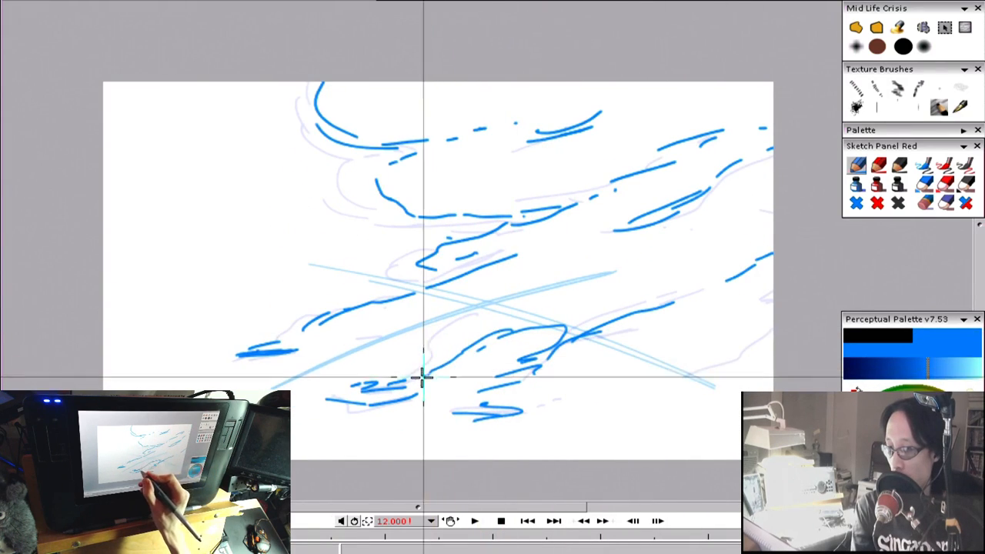
# Step: Outline the second lower-left trail with a rounded top and add a looped trail at the lower right, flip-checking both
pyautogui.press('Left')
pyautogui.press('Right')
pyautogui.moveTo(366, 374); pyautogui.dragTo(462, 332)
pyautogui.moveTo(464, 324); pyautogui.dragTo(434, 316)
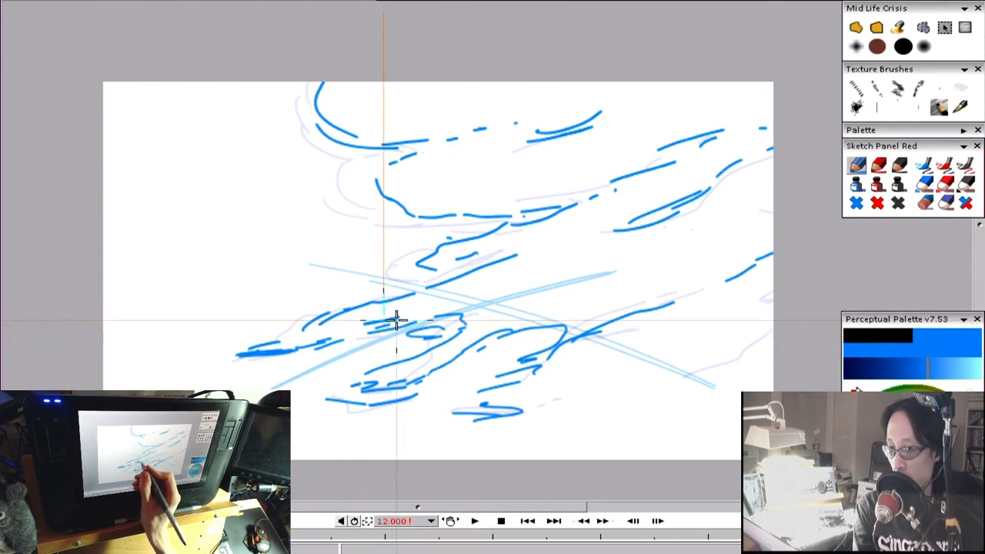
pyautogui.press('Left')
pyautogui.press('Right')
pyautogui.press('Right')
pyautogui.press('Left')
pyautogui.press('Left')
pyautogui.press('Right')
pyautogui.press('Right')
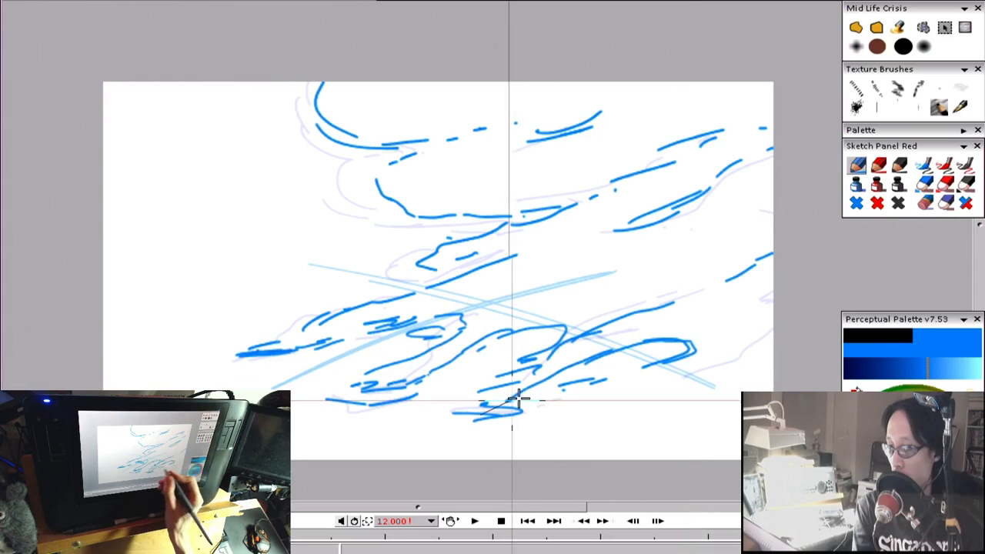
# Step: Compare the earlier frames, then curve a line from the lower-right trail up to the canvas's right edge
pyautogui.press('Left')
pyautogui.press('Left')
pyautogui.press('Left')
pyautogui.press('Left')
pyautogui.press('Right')
pyautogui.press('Right')
pyautogui.press('Right')
pyautogui.press('Right')
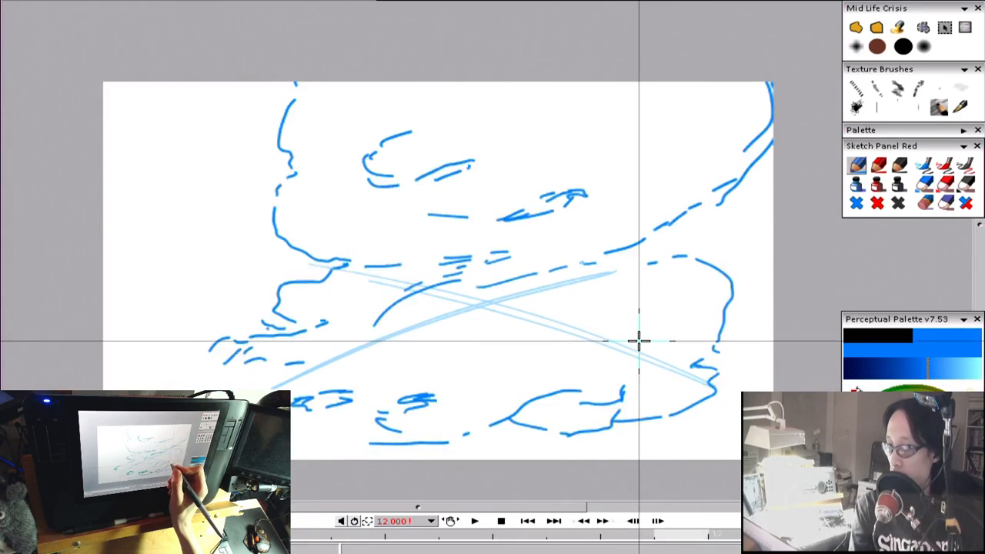
pyautogui.press('Left')
pyautogui.press('Left')
pyautogui.press('Right')
pyautogui.press('Right')
pyautogui.moveTo(699, 384); pyautogui.dragTo(778, 337)
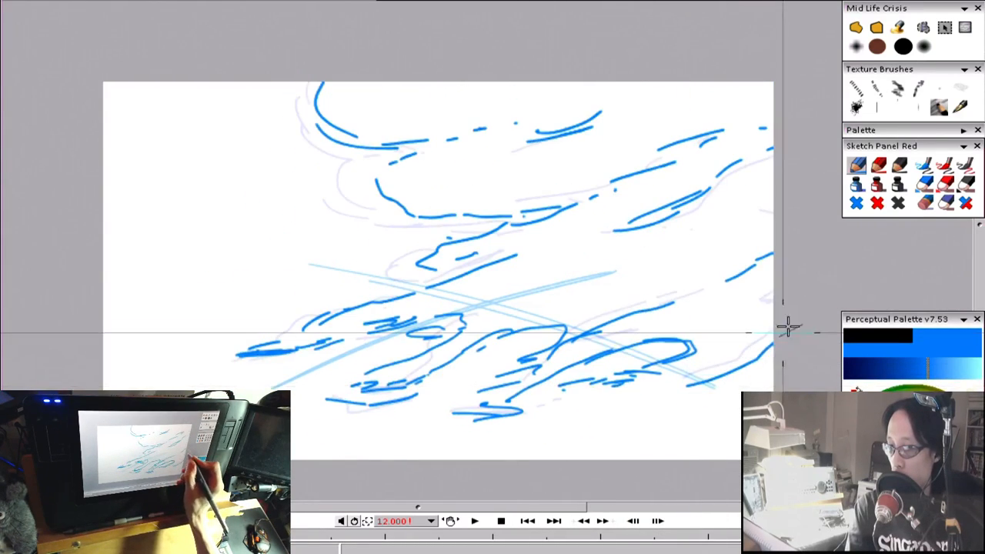
# Step: Flip through the four preceding frames and back to check the cloud's drift into the current drawing
pyautogui.press('Left')
pyautogui.press('Left')
pyautogui.press('Left')
pyautogui.press('Left')
pyautogui.press('Right')
pyautogui.press('Right')
pyautogui.press('Right')
pyautogui.press('Right')
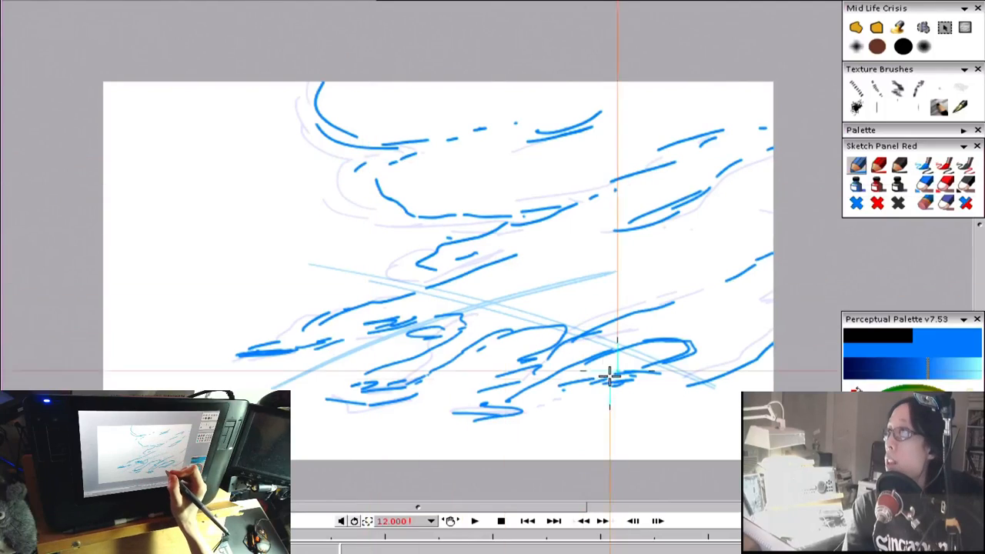
pyautogui.press('Left')
pyautogui.press('Left')
pyautogui.press('Left')
pyautogui.press('Left')
pyautogui.press('Right')
pyautogui.press('Right')
pyautogui.press('Right')
pyautogui.press('Right')
# Step: On the next empty frame, mark the tips of the lower trails with flat ovals and scribbled dashes, flip-checking them
pyautogui.press('Right')
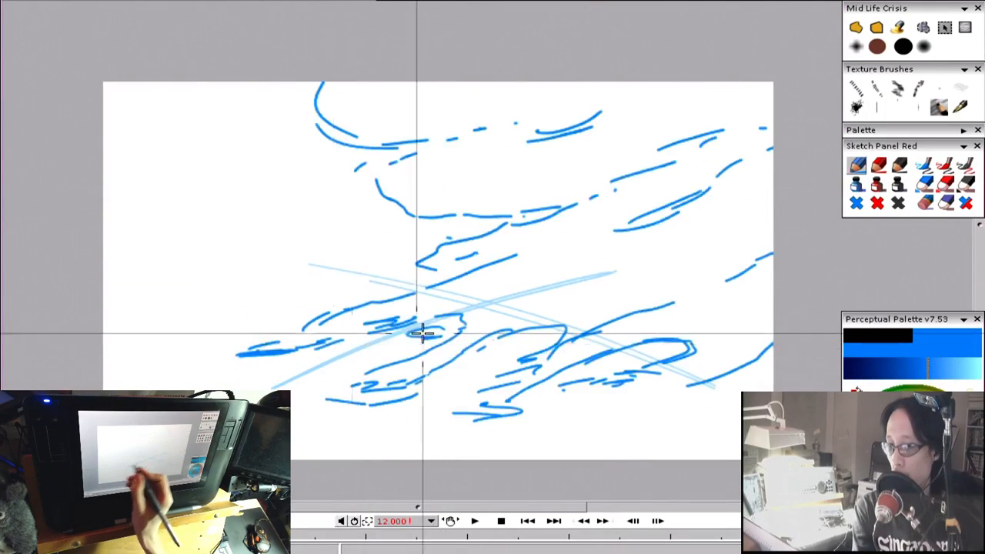
pyautogui.press('Left')
pyautogui.press('Right')
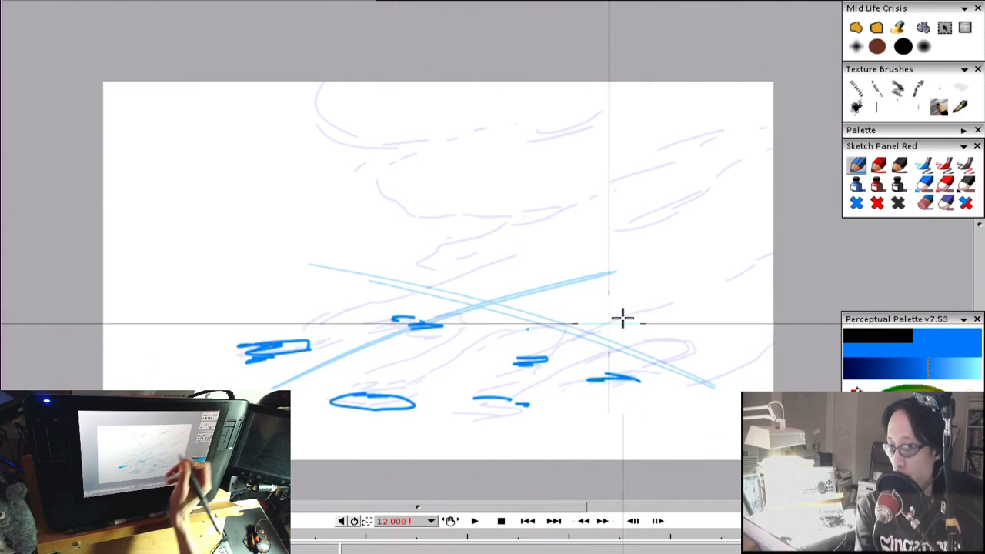
pyautogui.press('Left')
pyautogui.press('Right')
pyautogui.press('Left')
pyautogui.press('Right')
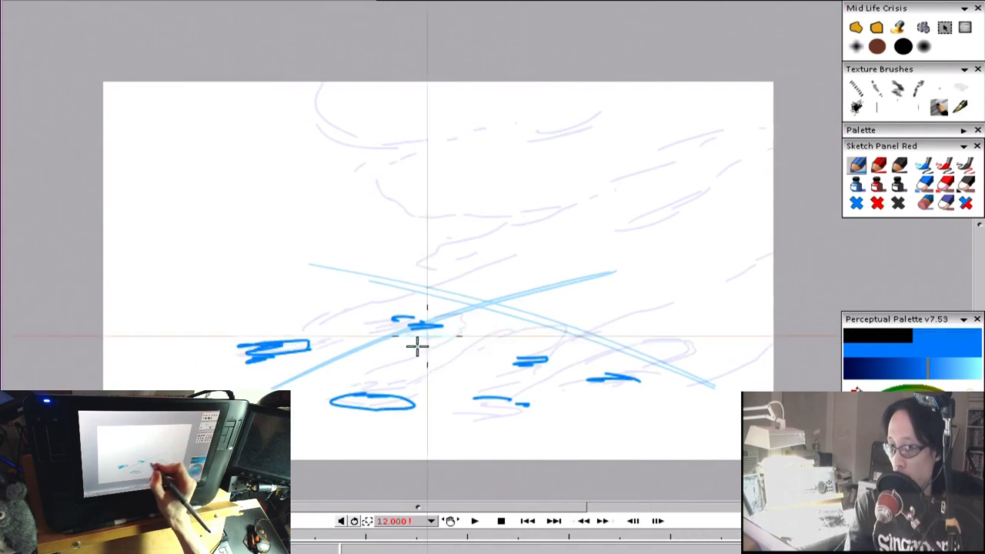
# Step: Outline the leftmost trail from its flat tip up to a rounded head near the crossing guide lines
pyautogui.moveTo(499, 294); pyautogui.dragTo(454, 298)
pyautogui.moveTo(391, 314)
pyautogui.mouseDown()
pyautogui.moveTo(427, 297)
pyautogui.moveTo(399, 308)
pyautogui.mouseUp()
pyautogui.moveTo(458, 286); pyautogui.dragTo(371, 314)
pyautogui.moveTo(354, 324); pyautogui.dragTo(309, 346)
pyautogui.press('Left')
pyautogui.press('Right')
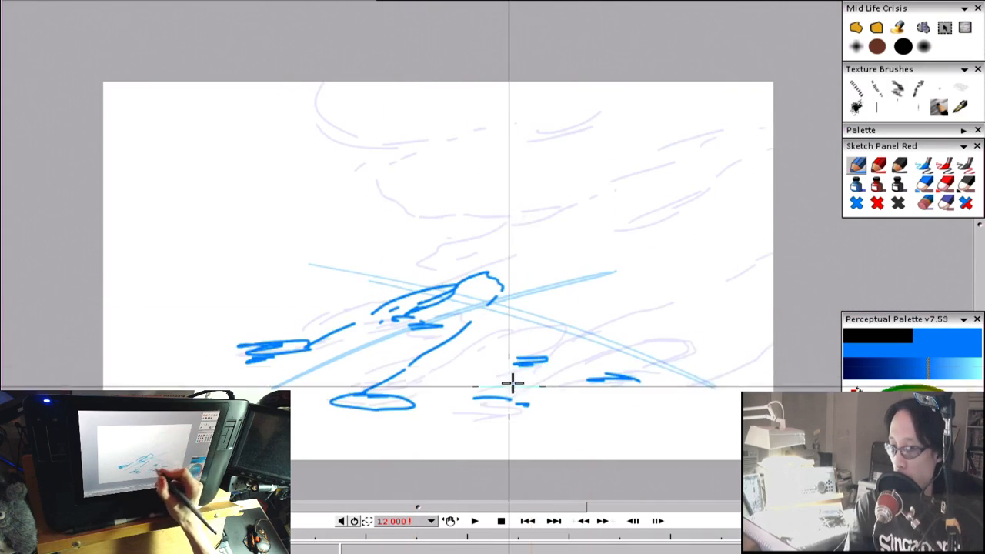
# Step: Outline the middle and right trails as long slanted fingers rising from their flat tips to rounded heads
pyautogui.moveTo(477, 396)
pyautogui.mouseDown()
pyautogui.moveTo(598, 276)
pyautogui.moveTo(416, 402)
pyautogui.mouseUp()
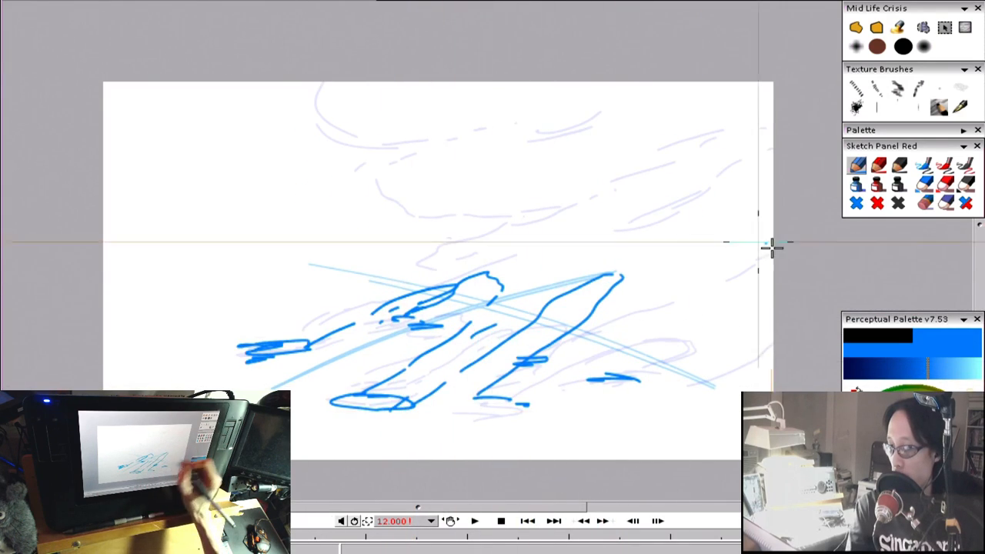
pyautogui.moveTo(536, 403); pyautogui.dragTo(548, 391)
pyautogui.moveTo(554, 381); pyautogui.dragTo(653, 311)
pyautogui.moveTo(675, 299); pyautogui.dragTo(706, 291)
pyautogui.moveTo(722, 292); pyautogui.dragTo(678, 344)
pyautogui.moveTo(608, 372)
pyautogui.mouseDown()
pyautogui.moveTo(669, 350)
pyautogui.moveTo(593, 372)
pyautogui.mouseUp()
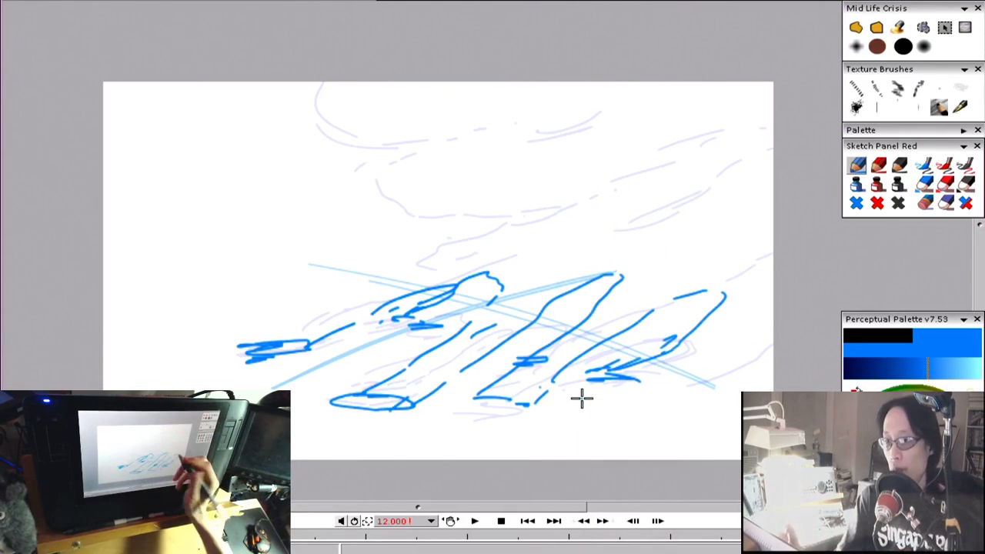
# Step: Add a long slanted upper edge along the leftmost trail and compare it with the neighbouring frames
pyautogui.press('Right')
pyautogui.press('Left')
pyautogui.moveTo(454, 279); pyautogui.dragTo(329, 318)
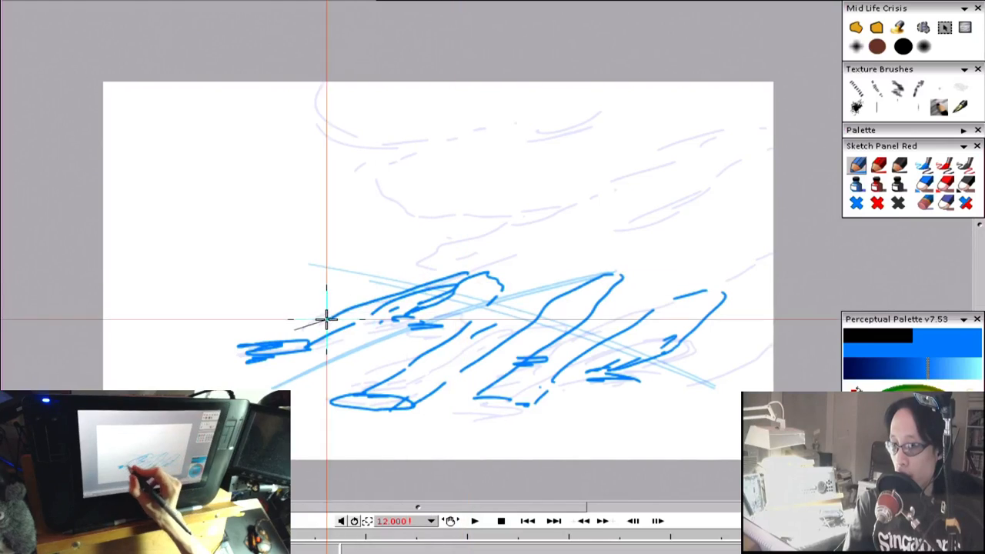
pyautogui.press('Left')
pyautogui.press('Right')
pyautogui.press('Right')
pyautogui.press('Left')
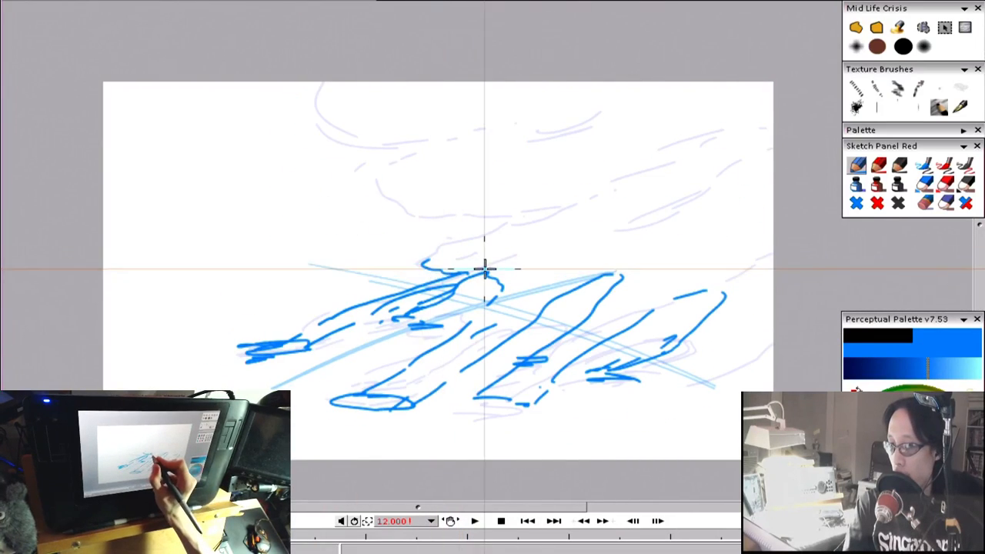
# Step: Draw the central wisp and the curved undersides of the two cloud lobes above it, comparing with the earlier frames
pyautogui.moveTo(484, 267)
pyautogui.mouseDown()
pyautogui.moveTo(503, 234)
pyautogui.moveTo(580, 195)
pyautogui.moveTo(436, 203)
pyautogui.moveTo(415, 157)
pyautogui.mouseUp()
pyautogui.moveTo(491, 123)
pyautogui.mouseDown()
pyautogui.moveTo(431, 135)
pyautogui.moveTo(361, 120)
pyautogui.moveTo(313, 83)
pyautogui.mouseUp()
pyautogui.press('Left')
pyautogui.press('Left')
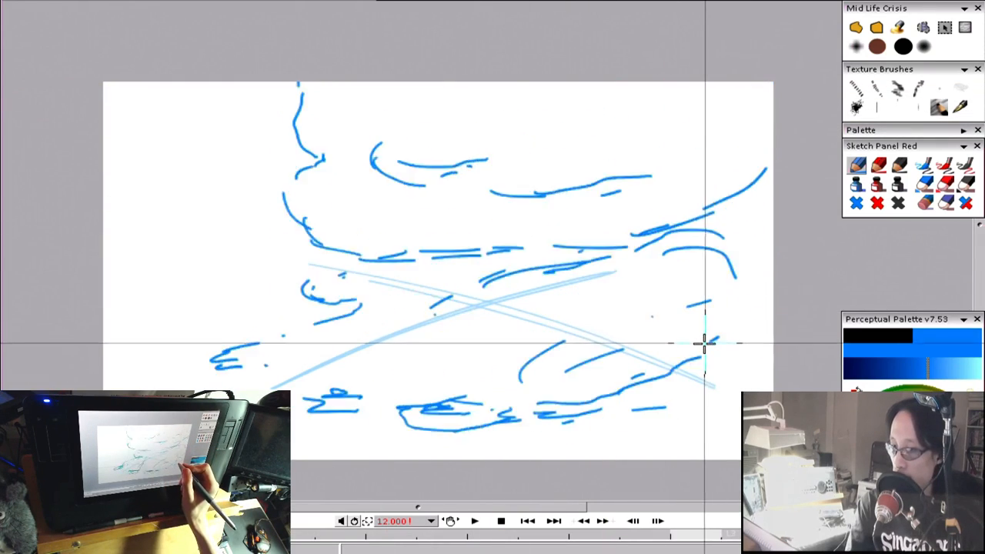
pyautogui.press('Right')
pyautogui.press('Right')
pyautogui.press('Left')
pyautogui.press('Left')
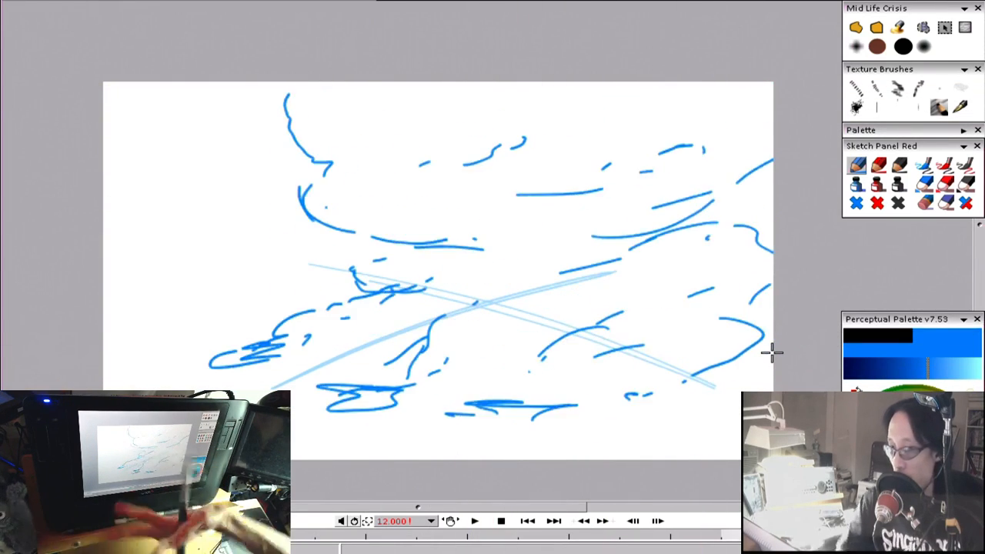
pyautogui.press('Right')
pyautogui.press('Right')
# Step: Add two long slanted strokes at the cloud's upper right and a curve from the lower right to the canvas edge
pyautogui.moveTo(602, 194); pyautogui.dragTo(718, 143)
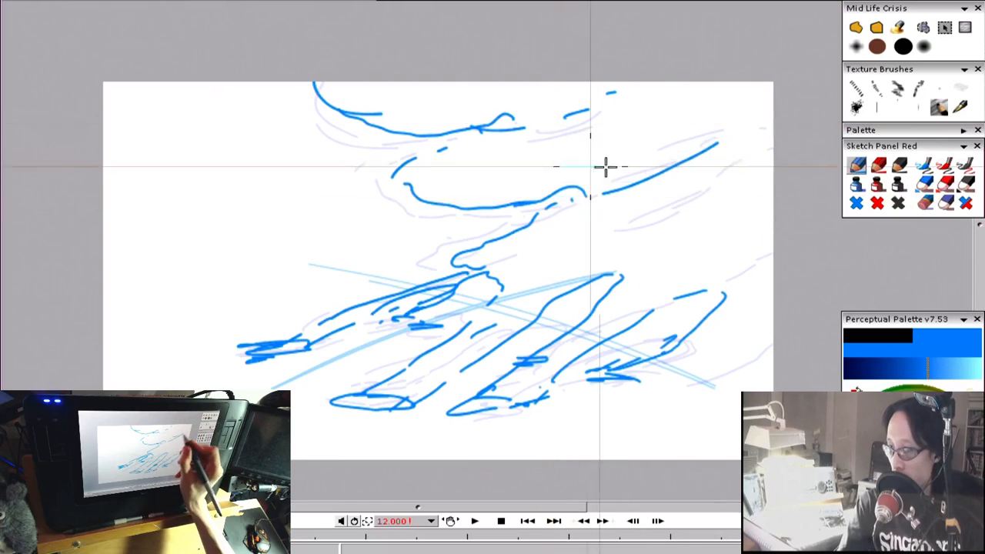
pyautogui.moveTo(616, 217); pyautogui.dragTo(736, 175)
pyautogui.moveTo(684, 376); pyautogui.dragTo(775, 336)
# Step: Flip back and forth through the preceding frames to review the smoke breaking into slanted wisps
pyautogui.press('Left')
pyautogui.press('Left')
pyautogui.press('Left')
pyautogui.press('Left')
pyautogui.press('Right')
pyautogui.press('Right')
pyautogui.press('Right')
pyautogui.press('Right')
pyautogui.press('Right')
pyautogui.press('Right')
pyautogui.press('Left')
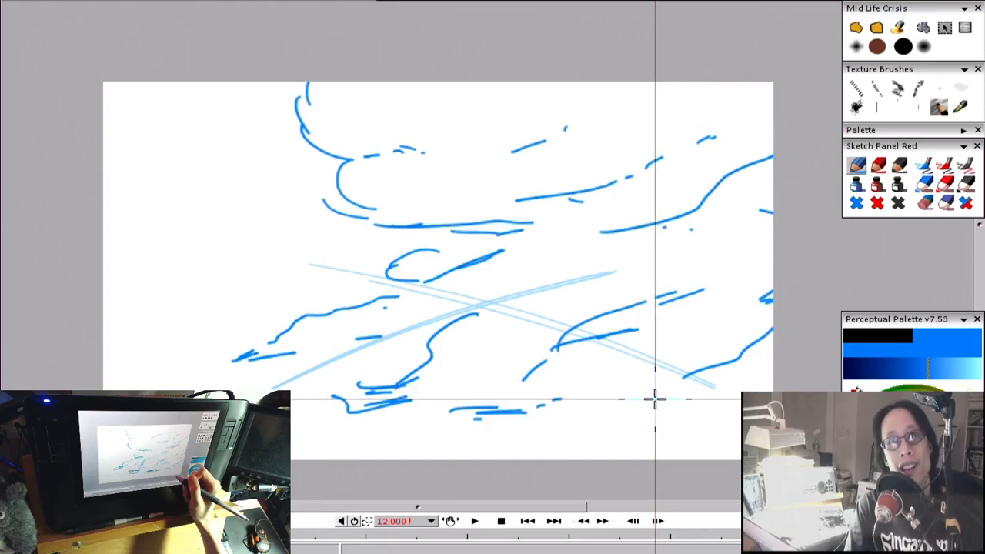
pyautogui.press('Left')
pyautogui.press('Left')
pyautogui.press('Left')
pyautogui.press('Right')
pyautogui.press('Right')
pyautogui.press('Right')
pyautogui.press('Right')
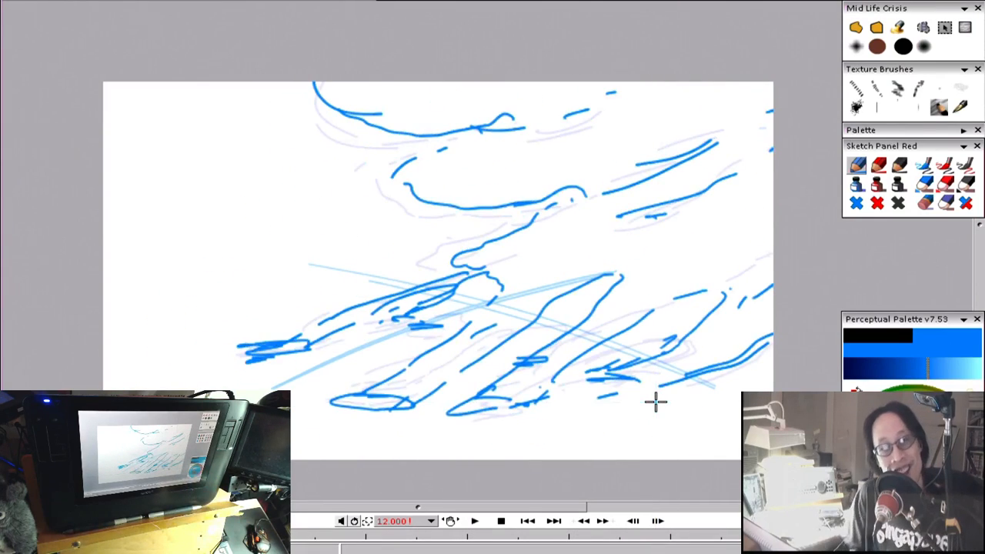
# Step: Begin the next frame with a flattened base shape for the leftmost trail, comparing it with the preceding frames
pyautogui.press('Right')
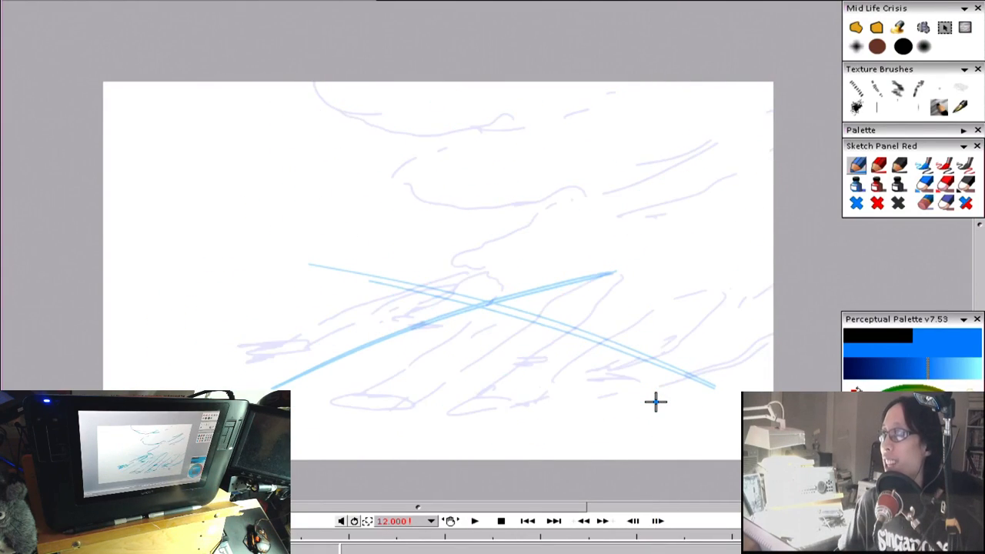
pyautogui.press('Left')
pyautogui.press('Left')
pyautogui.press('Left')
pyautogui.press('Right')
pyautogui.press('Right')
pyautogui.press('Right')
pyautogui.moveTo(289, 344); pyautogui.dragTo(324, 348)
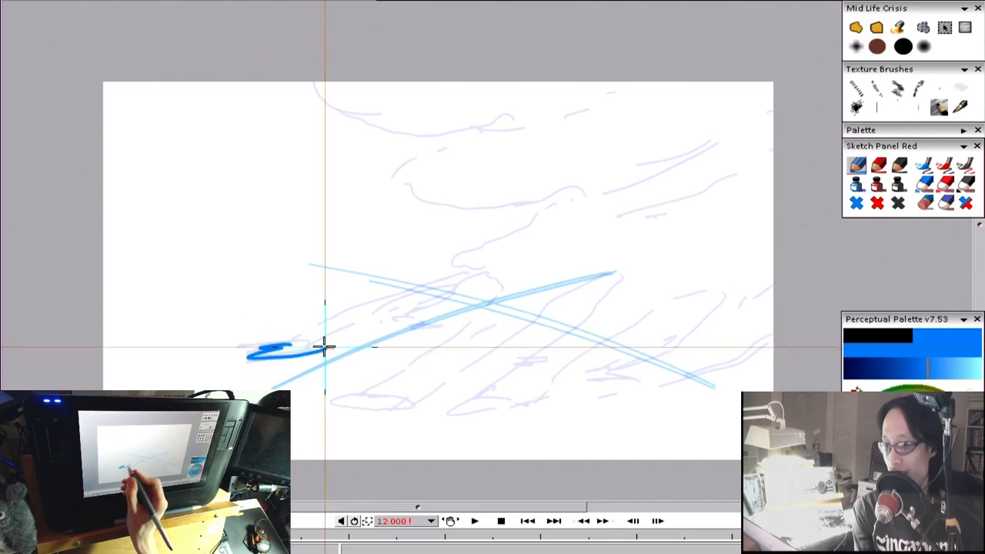
# Step: Draw small flat base shapes for the remaining lower trails, spread unevenly across the bottom of the cloud
pyautogui.press('Left')
pyautogui.press('Left')
pyautogui.press('Right')
pyautogui.press('Right')
pyautogui.moveTo(414, 388); pyautogui.dragTo(369, 399)
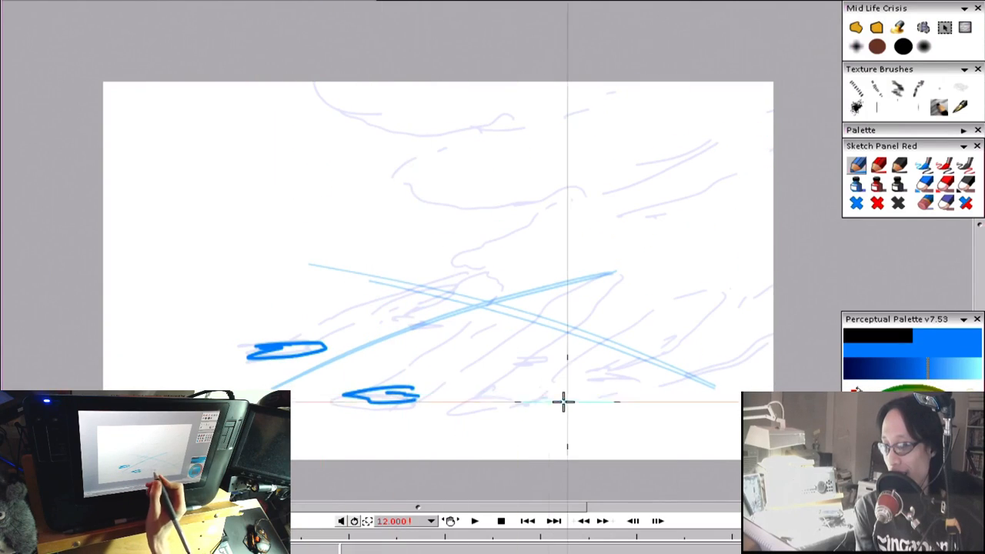
pyautogui.moveTo(585, 371); pyautogui.dragTo(645, 379)
pyautogui.moveTo(525, 348); pyautogui.dragTo(575, 356)
pyautogui.moveTo(419, 321); pyautogui.dragTo(458, 321)
# Step: Draw a long broken edge slanting from the leftmost trail up to the small puff beside the central lobe
pyautogui.press('Left')
pyautogui.press('Left')
pyautogui.press('Right')
pyautogui.press('Right')
pyautogui.moveTo(314, 326); pyautogui.dragTo(433, 275)
pyautogui.moveTo(458, 261); pyautogui.dragTo(464, 257)
pyautogui.moveTo(373, 298)
pyautogui.mouseDown()
pyautogui.moveTo(441, 283)
pyautogui.moveTo(589, 192)
pyautogui.moveTo(604, 165)
pyautogui.mouseUp()
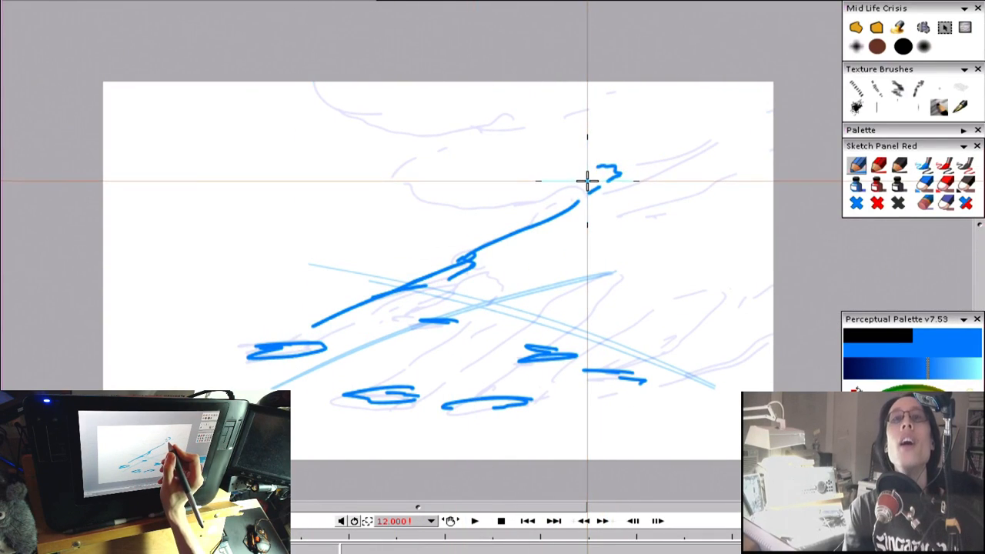
# Step: Outline the curved undersides of the two upper cloud lobes and compare them with the preceding frames
pyautogui.moveTo(600, 161)
pyautogui.mouseDown()
pyautogui.moveTo(547, 188)
pyautogui.moveTo(575, 171)
pyautogui.moveTo(491, 194)
pyautogui.moveTo(450, 186)
pyautogui.moveTo(531, 123)
pyautogui.moveTo(544, 101)
pyautogui.moveTo(454, 123)
pyautogui.moveTo(406, 117)
pyautogui.mouseUp()
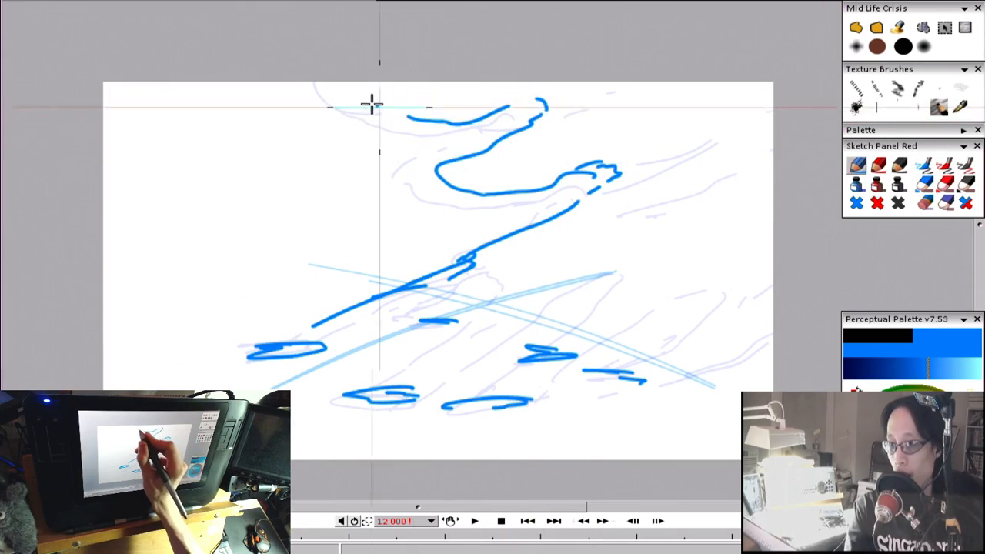
pyautogui.press('Left')
pyautogui.press('Left')
pyautogui.press('Right')
pyautogui.press('Right')
pyautogui.press('Left')
pyautogui.press('Left')
pyautogui.press('Right')
pyautogui.press('Right')
# Step: Draw the two middle wisps with rounded upper ends and broken slanted sides above their flat bases
pyautogui.moveTo(435, 361)
pyautogui.mouseDown()
pyautogui.moveTo(543, 270)
pyautogui.moveTo(513, 265)
pyautogui.moveTo(437, 292)
pyautogui.mouseUp()
pyautogui.press('Left')
pyautogui.press('Right')
pyautogui.moveTo(489, 390); pyautogui.dragTo(531, 362)
pyautogui.moveTo(592, 317); pyautogui.dragTo(608, 303)
pyautogui.moveTo(637, 279)
pyautogui.mouseDown()
pyautogui.moveTo(625, 246)
pyautogui.moveTo(589, 266)
pyautogui.mouseUp()
pyautogui.moveTo(561, 290); pyautogui.dragTo(514, 320)
pyautogui.moveTo(508, 323); pyautogui.dragTo(484, 336)
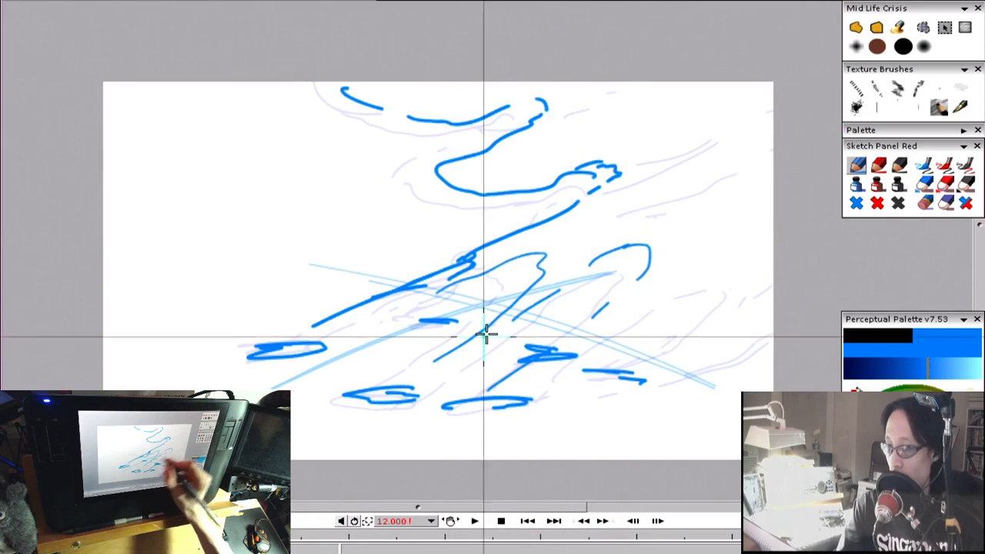
# Step: Draw the right wisp with a rounded upper end and a slanted stroke running to the canvas's right edge
pyautogui.press('Left')
pyautogui.press('Left')
pyautogui.press('Right')
pyautogui.press('Right')
pyautogui.moveTo(634, 373); pyautogui.dragTo(729, 303)
pyautogui.moveTo(747, 267); pyautogui.dragTo(643, 311)
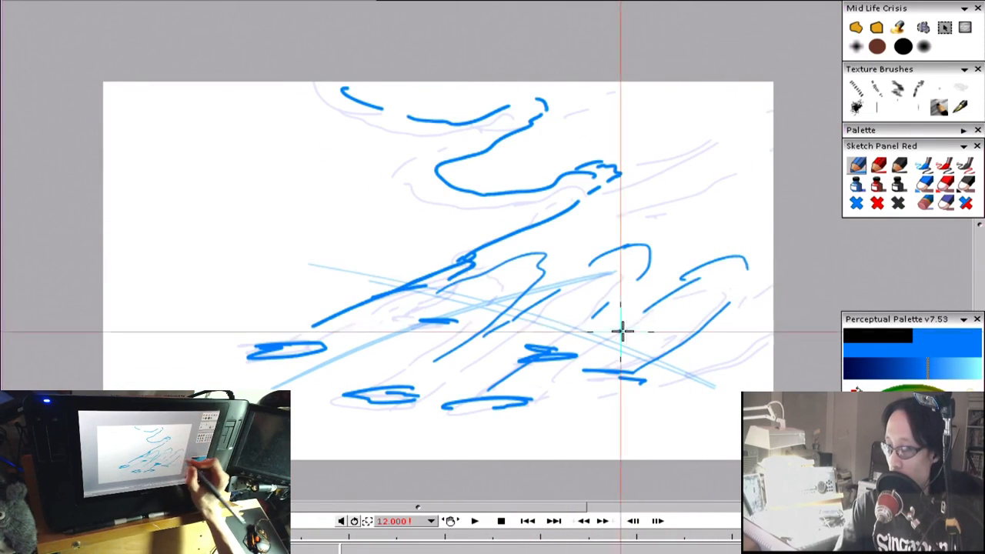
pyautogui.moveTo(690, 390); pyautogui.dragTo(784, 316)
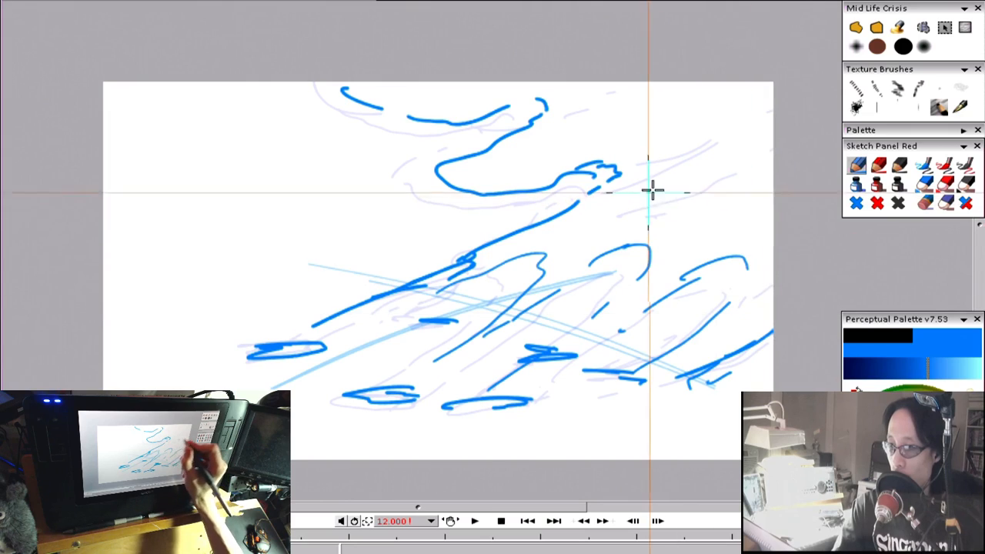
# Step: Add broken slanted strokes to the cloud's upper right, checking them against the preceding frame
pyautogui.press('Left')
pyautogui.press('Right')
pyautogui.moveTo(661, 209)
pyautogui.mouseDown()
pyautogui.moveTo(744, 157)
pyautogui.moveTo(774, 131)
pyautogui.mouseUp()
pyautogui.press('Left')
pyautogui.press('Right')
pyautogui.press('Left')
pyautogui.press('Right')
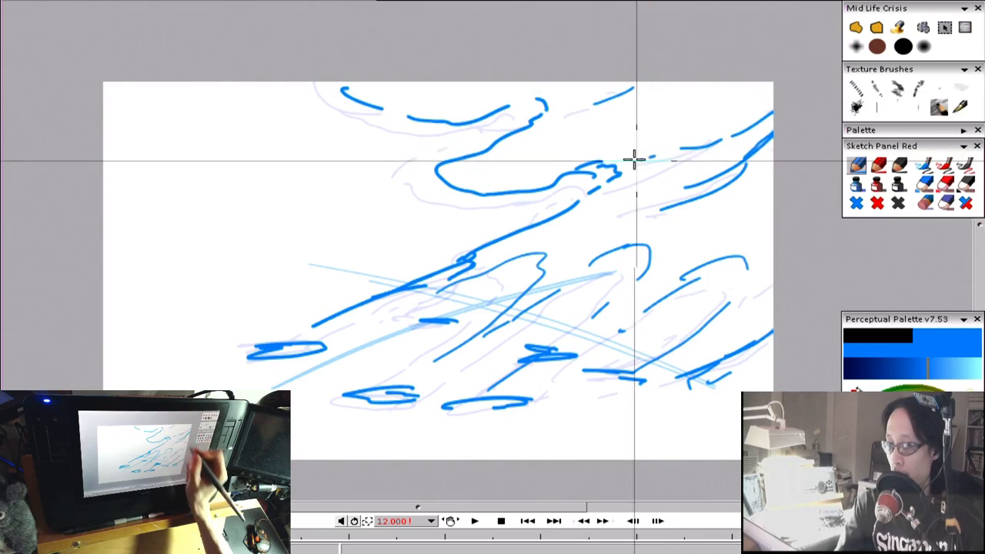
# Step: Add short accent strokes between the lower wisps and play back the animation to check the motion
pyautogui.press('Left')
pyautogui.press('Left')
pyautogui.press('Right')
pyautogui.press('Right')
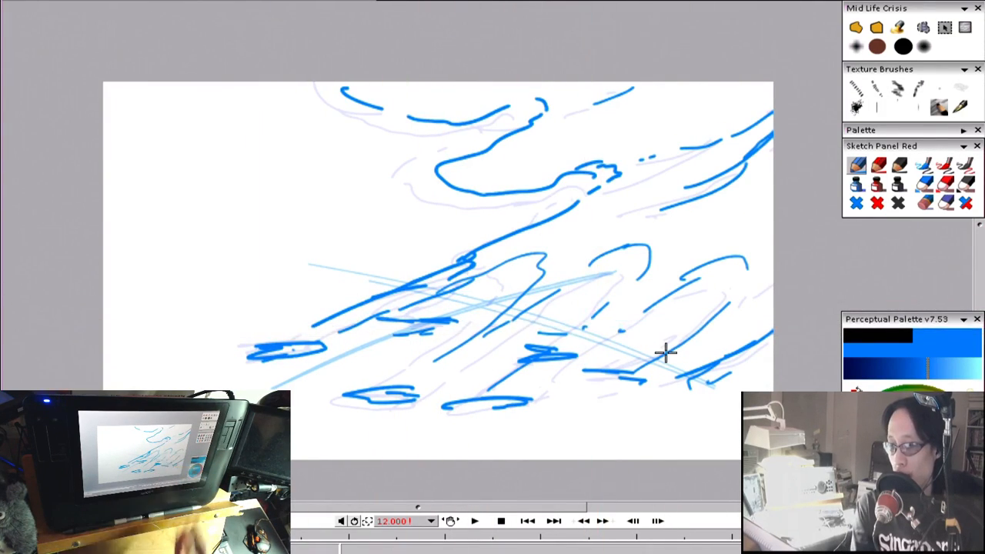
pyautogui.press('Return')
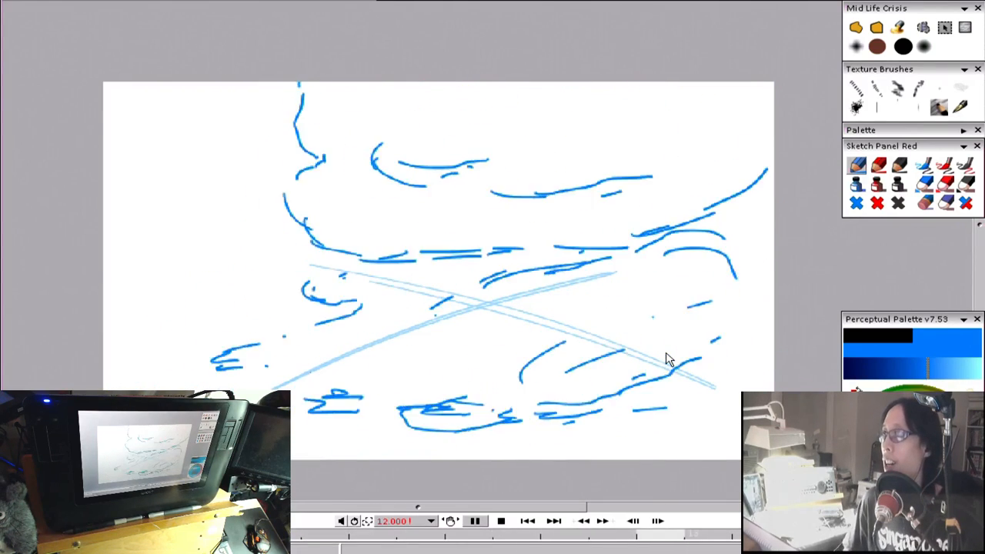
pyautogui.press('Return')
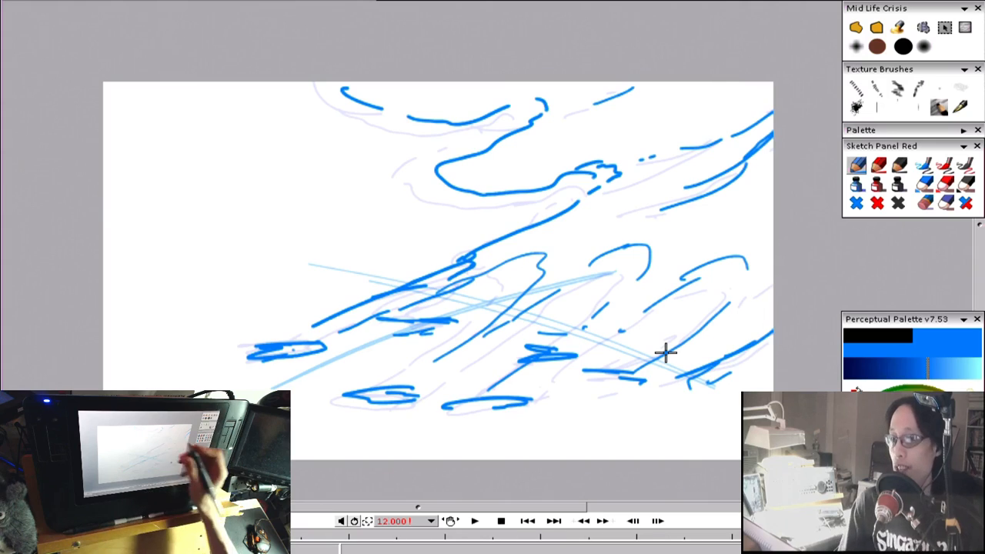
# Step: Begin the next frame by breaking the leftmost trail into thin slanted segments with a small scribbled base
pyautogui.press('Right')
pyautogui.press('Right')
pyautogui.press('Left')
pyautogui.press('Left')
pyautogui.press('Left')
pyautogui.press('Right')
pyautogui.press('Right')
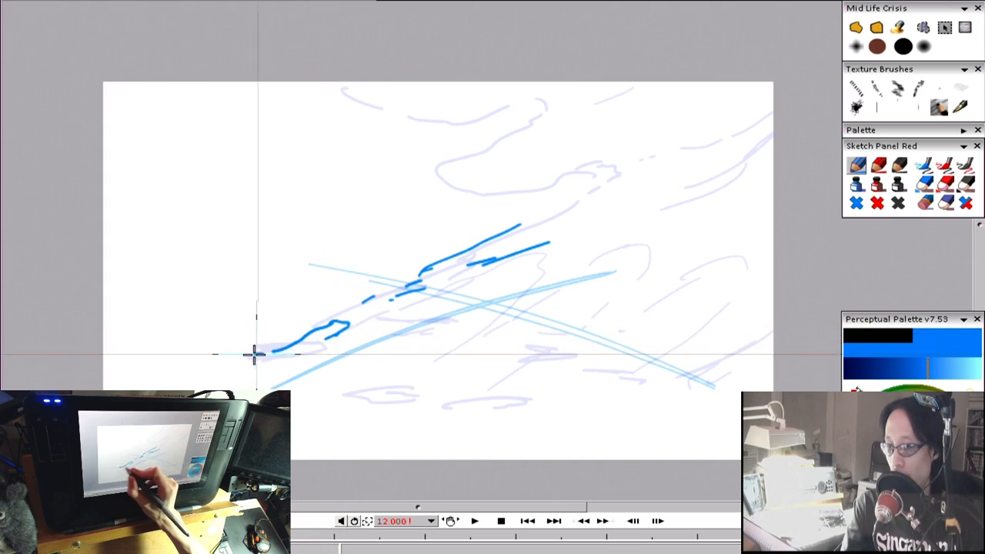
pyautogui.press('Left')
pyautogui.press('Left')
pyautogui.press('Right')
pyautogui.press('Right')
# Step: Draw the second trail's shrunken base and the broken strokes rising from it into a curved upper edge
pyautogui.moveTo(406, 382); pyautogui.dragTo(418, 381)
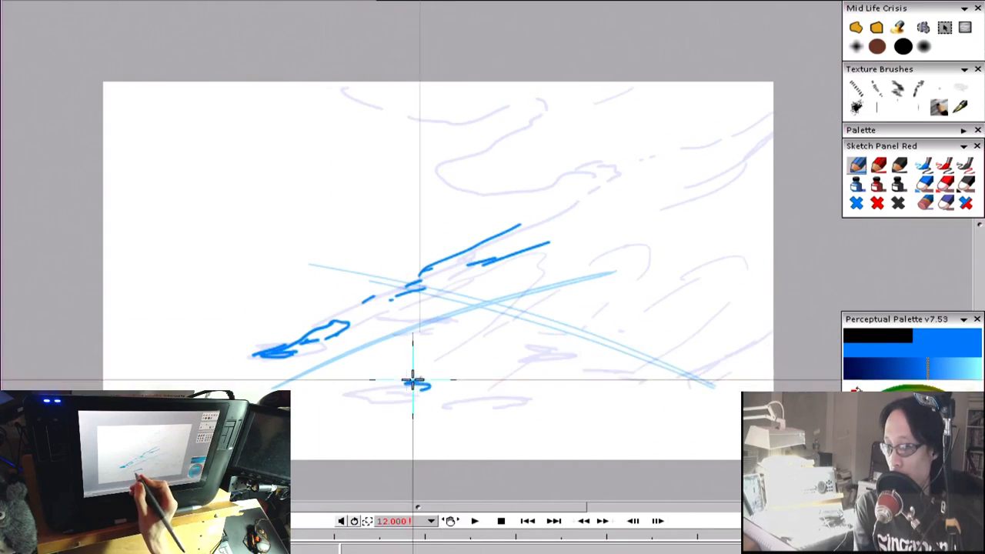
pyautogui.press('Left')
pyautogui.press('Right')
pyautogui.press('Left')
pyautogui.press('Right')
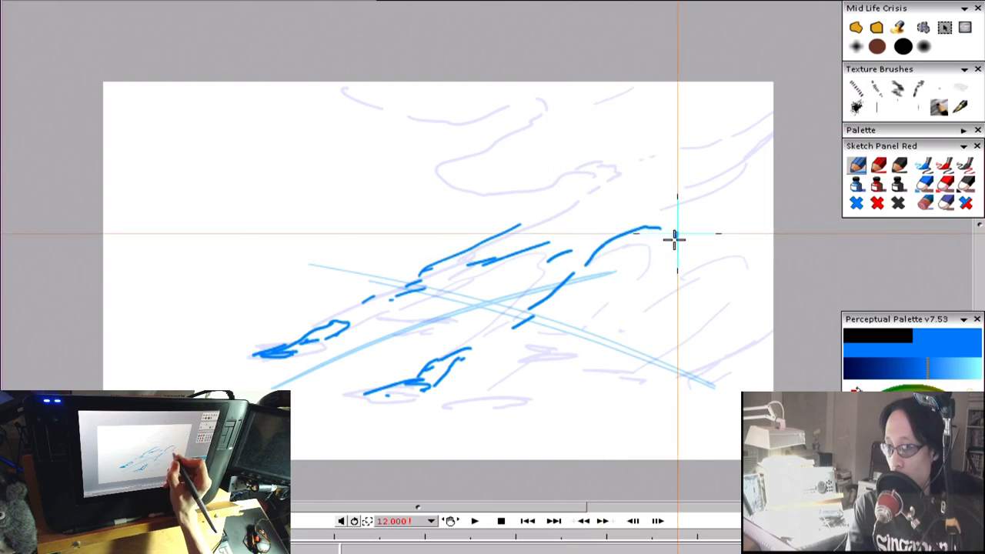
# Step: Close the rounded upper end of the middle wisp, comparing its shape with several preceding frames
pyautogui.press('Left')
pyautogui.press('Left')
pyautogui.press('Left')
pyautogui.press('Left')
pyautogui.press('Right')
pyautogui.press('Right')
pyautogui.press('Right')
pyautogui.press('Right')
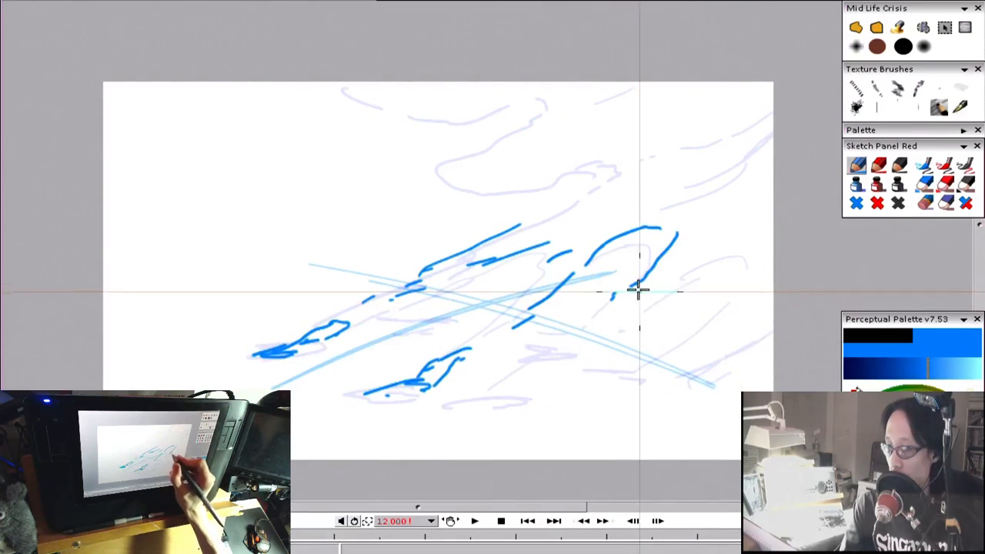
pyautogui.press('Left')
pyautogui.press('Right')
# Step: Draw the right wisp as a dashed outline with a curved top, checking it against the preceding frame
pyautogui.moveTo(751, 293)
pyautogui.mouseDown()
pyautogui.moveTo(755, 243)
pyautogui.moveTo(685, 284)
pyautogui.mouseUp()
pyautogui.press('Left')
pyautogui.press('Right')
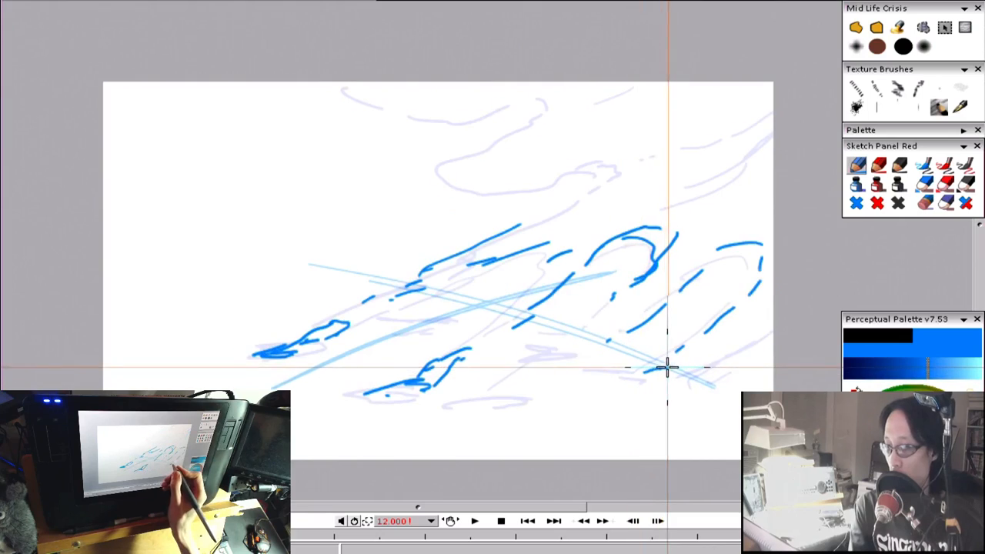
pyautogui.press('Left')
pyautogui.press('Right')
# Step: Draw the small scribbled base puffs under the middle and right wisps and at the bottom centre
pyautogui.moveTo(555, 360)
pyautogui.mouseDown()
pyautogui.moveTo(576, 345)
pyautogui.moveTo(552, 340)
pyautogui.mouseUp()
pyautogui.press('Left')
pyautogui.press('Right')
pyautogui.moveTo(508, 402); pyautogui.dragTo(519, 397)
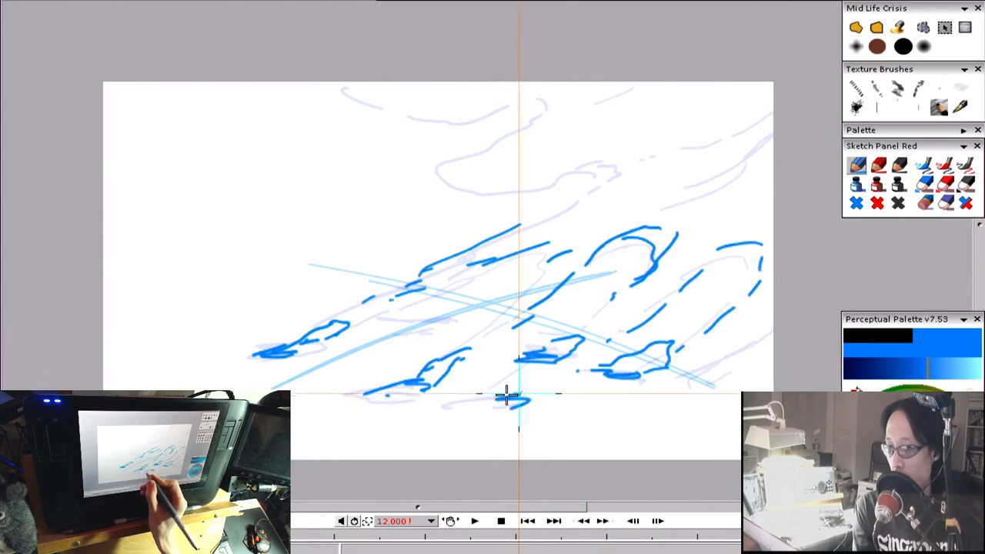
pyautogui.press('Left')
pyautogui.press('Right')
# Step: Draw the two upper lobes as separate curved fragments, moved slightly up from the preceding frame
pyautogui.moveTo(597, 196); pyautogui.dragTo(601, 152)
pyautogui.moveTo(484, 183); pyautogui.dragTo(456, 180)
pyautogui.press('Left')
pyautogui.press('Right')
pyautogui.moveTo(516, 99); pyautogui.dragTo(484, 112)
pyautogui.moveTo(479, 111); pyautogui.dragTo(394, 95)
pyautogui.moveTo(420, 96); pyautogui.dragTo(382, 83)
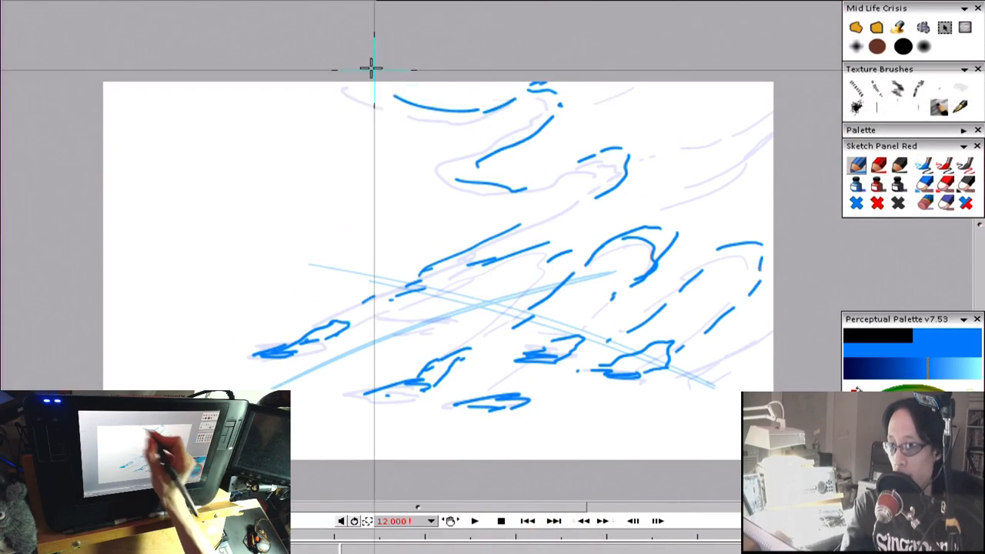
# Step: Add short slanted fragments and a dot at the cloud's upper right, comparing them with the preceding frame
pyautogui.press('Left')
pyautogui.press('Right')
pyautogui.moveTo(708, 196); pyautogui.dragTo(751, 168)
pyautogui.moveTo(769, 152); pyautogui.dragTo(771, 114)
pyautogui.click(671, 149)
pyautogui.press('Left')
pyautogui.press('Right')
# Step: Add two parallel slanted strokes at the lower right canvas edge and compare the drawing with the preceding frames
pyautogui.moveTo(772, 329); pyautogui.dragTo(725, 358)
pyautogui.moveTo(773, 309); pyautogui.dragTo(739, 334)
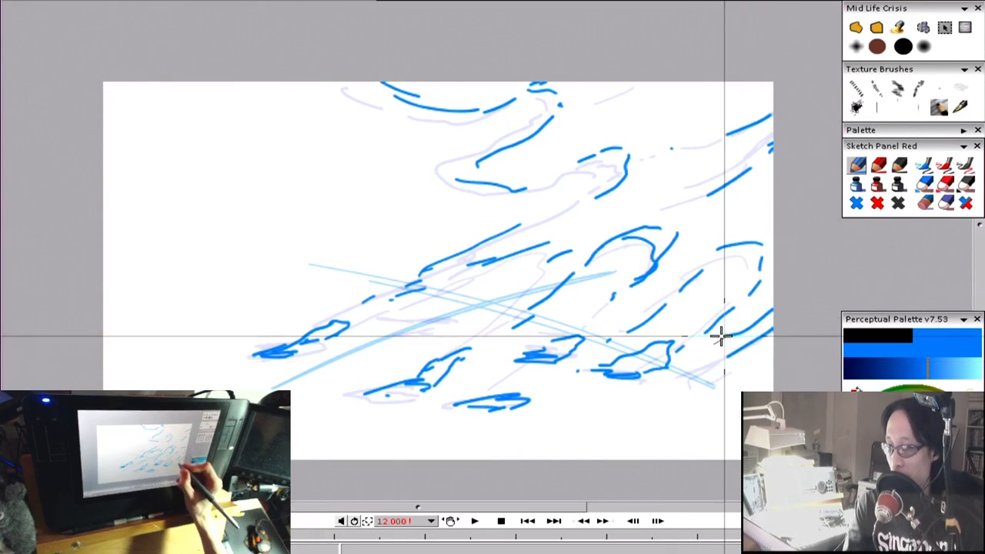
pyautogui.press('Left')
pyautogui.press('Right')
pyautogui.press('Left')
pyautogui.press('Left')
pyautogui.press('Right')
pyautogui.press('Right')
# Step: Begin the next frame with small curled fragments as the remains of the two leftmost trails
pyautogui.press('Right')
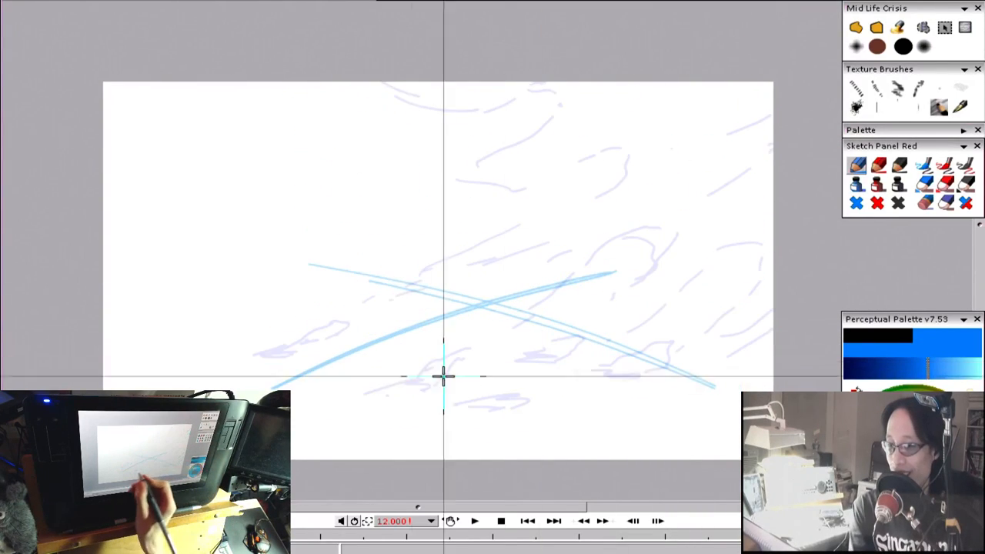
pyautogui.moveTo(442, 377)
pyautogui.mouseDown()
pyautogui.moveTo(391, 385)
pyautogui.moveTo(446, 376)
pyautogui.mouseUp()
pyautogui.moveTo(283, 348)
pyautogui.mouseDown()
pyautogui.moveTo(321, 345)
pyautogui.moveTo(345, 329)
pyautogui.mouseUp()
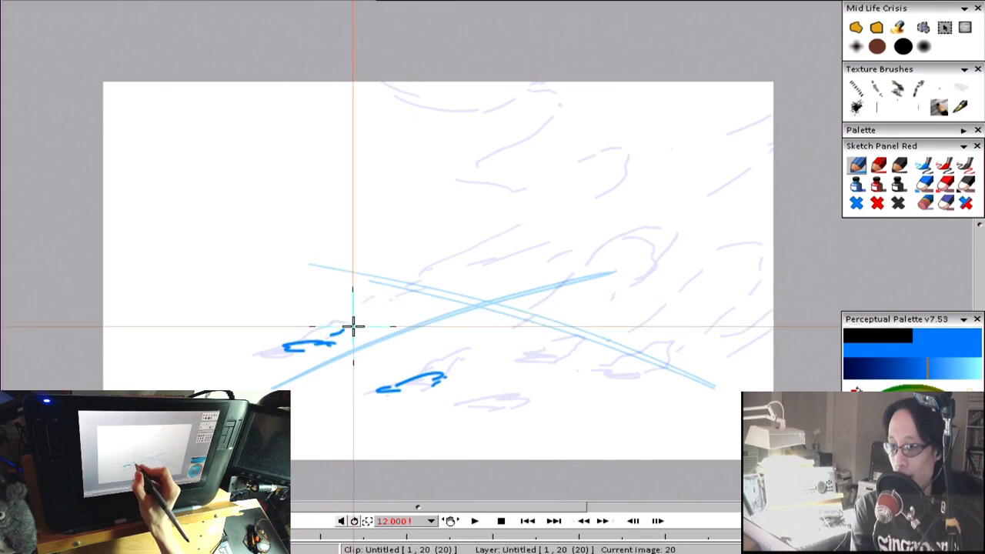
pyautogui.press('Left')
pyautogui.press('Right')
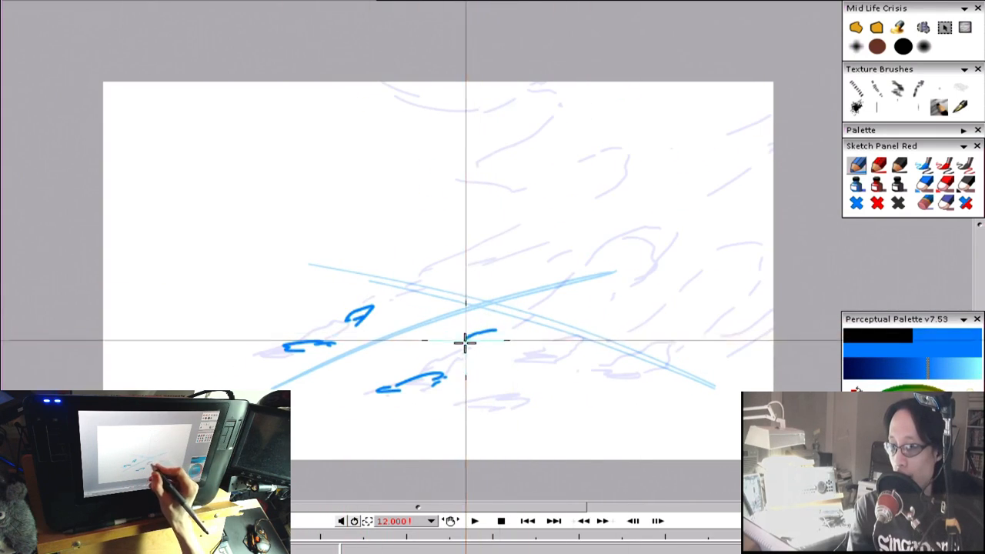
pyautogui.moveTo(465, 343); pyautogui.dragTo(492, 333)
# Step: Draw the thin flat puff at the bottom centre and compare it with the preceding frame
pyautogui.press('Left')
pyautogui.press('Right')
pyautogui.moveTo(526, 395); pyautogui.dragTo(515, 391)
pyautogui.press('Left')
pyautogui.press('Right')
pyautogui.press('Left')
pyautogui.press('Right')
# Step: Draw the curled tip and broken slanted edge of the middle wisp, with dashes along the upper left wisp
pyautogui.moveTo(674, 248)
pyautogui.mouseDown()
pyautogui.moveTo(662, 216)
pyautogui.moveTo(514, 318)
pyautogui.mouseUp()
pyautogui.press('Left')
pyautogui.press('Right')
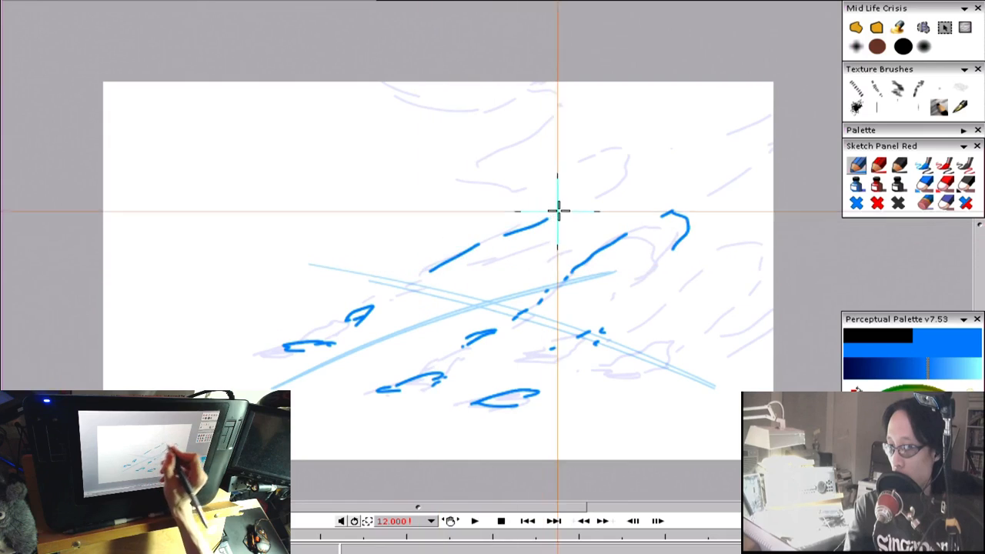
# Step: Reduce the upper lobes to short curved fragments and dots that drift off the canvas's top edge
pyautogui.moveTo(552, 127); pyautogui.dragTo(484, 166)
pyautogui.press('Left')
pyautogui.press('Right')
pyautogui.moveTo(556, 110); pyautogui.dragTo(583, 82)
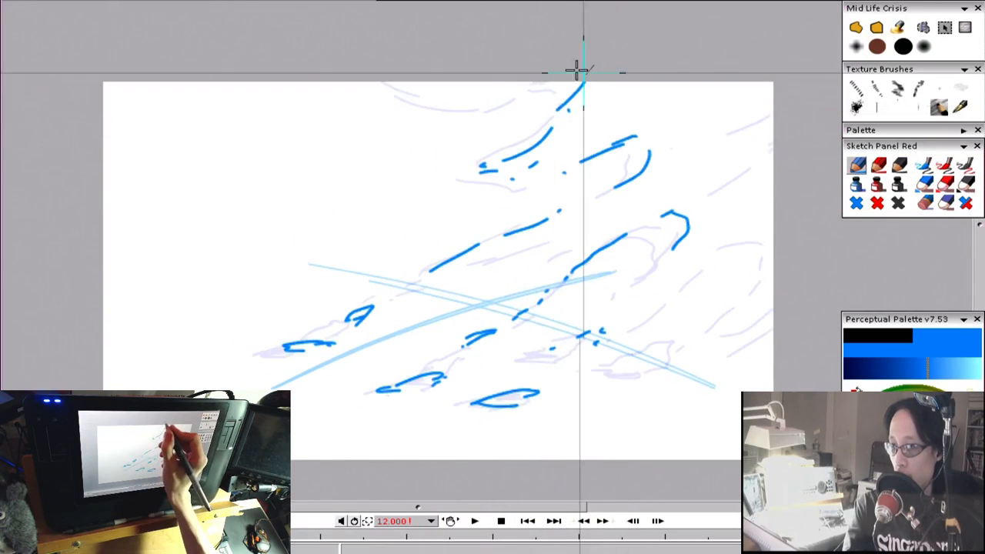
pyautogui.moveTo(444, 92); pyautogui.dragTo(462, 98)
pyautogui.press('Left')
pyautogui.press('Right')
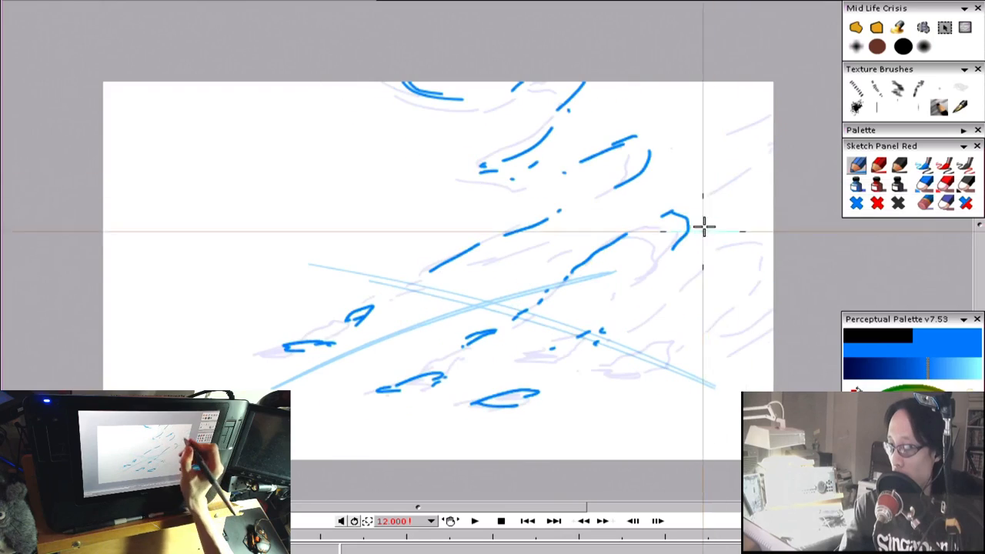
# Step: Add small fragments to the lower right puff and short accents beside the upper wisps, comparing with preceding frames
pyautogui.press('Left')
pyautogui.press('Left')
pyautogui.press('Right')
pyautogui.press('Right')
pyautogui.press('Left')
pyautogui.press('Right')
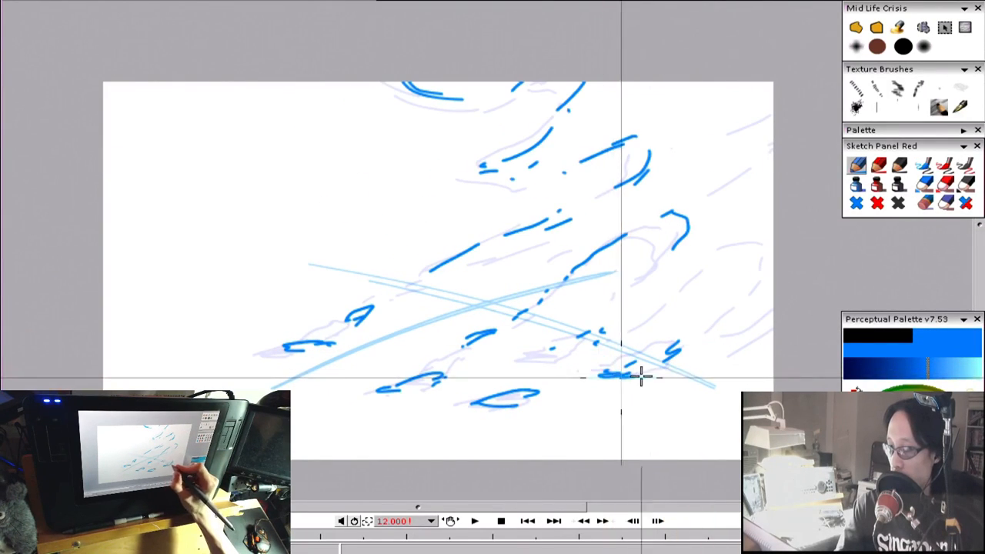
# Step: Draw broken diagonal streaks along the canvas's right edge, comparing them with the preceding frames
pyautogui.press('Left')
pyautogui.press('Right')
pyautogui.moveTo(763, 215); pyautogui.dragTo(743, 232)
pyautogui.moveTo(744, 244)
pyautogui.mouseDown()
pyautogui.moveTo(652, 298)
pyautogui.moveTo(691, 282)
pyautogui.mouseUp()
pyautogui.press('Left')
pyautogui.press('Right')
pyautogui.moveTo(712, 172)
pyautogui.mouseDown()
pyautogui.moveTo(771, 137)
pyautogui.moveTo(772, 148)
pyautogui.mouseUp()
pyautogui.press('Left')
pyautogui.press('Left')
pyautogui.press('Left')
pyautogui.press('Right')
pyautogui.press('Right')
pyautogui.press('Right')
# Step: Draw the underside of the upper centre wisp with short dashes and check it against the preceding frames
pyautogui.moveTo(552, 129)
pyautogui.mouseDown()
pyautogui.moveTo(502, 161)
pyautogui.moveTo(513, 179)
pyautogui.mouseUp()
pyautogui.press('Left')
pyautogui.press('Left')
pyautogui.press('Left')
pyautogui.press('Right')
pyautogui.press('Right')
pyautogui.press('Right')
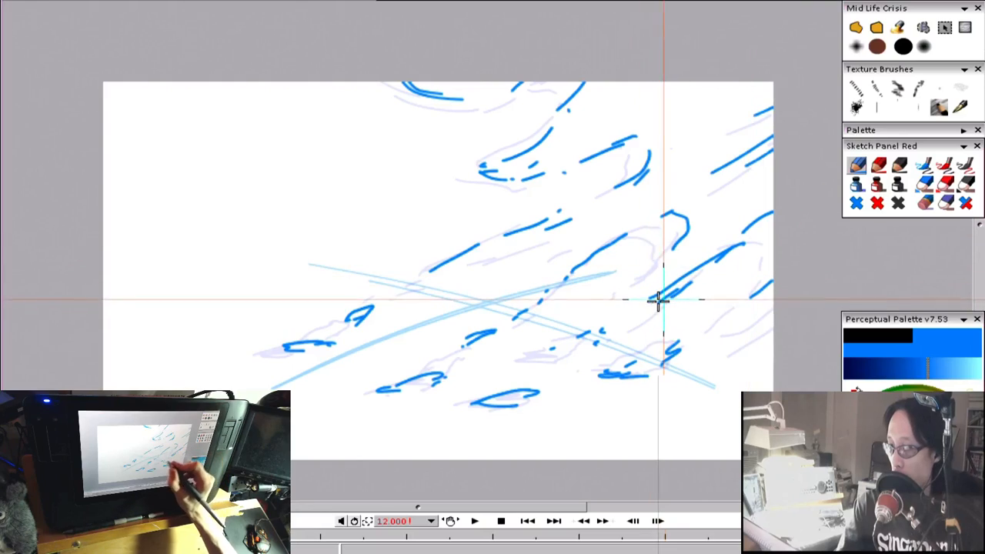
# Step: Add a thin flat puff with dots at lower centre and a flat double stroke beside the guide lines' crossing
pyautogui.moveTo(547, 346); pyautogui.dragTo(553, 350)
pyautogui.moveTo(635, 364); pyautogui.dragTo(627, 367)
pyautogui.press('Left')
pyautogui.press('Right')
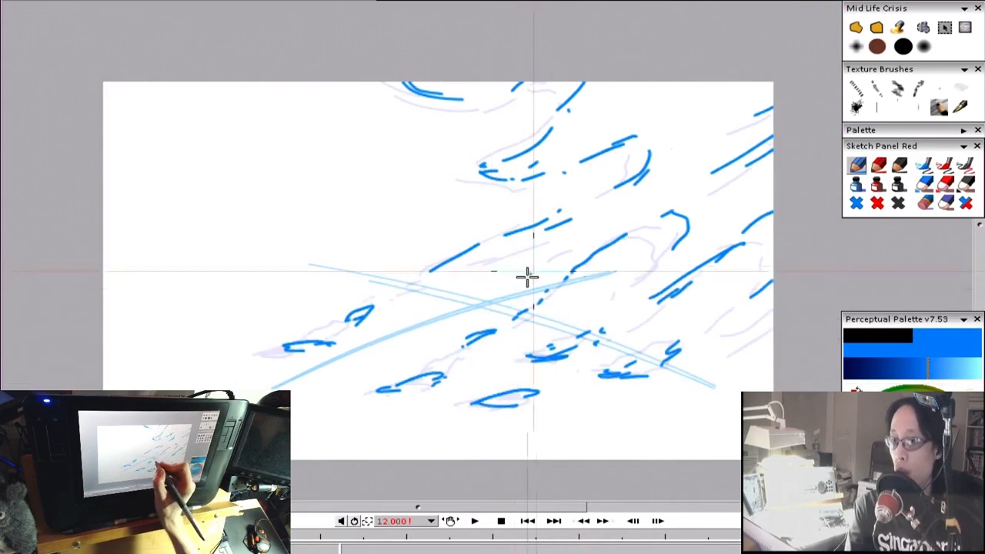
pyautogui.moveTo(472, 311); pyautogui.dragTo(447, 309)
pyautogui.moveTo(427, 305); pyautogui.dragTo(471, 307)
pyautogui.press('Left')
pyautogui.press('Left')
pyautogui.press('Right')
pyautogui.press('Right')
# Step: Draw the lower edge of the middle left wisp as separated diagonal dashes, comparing with the two preceding frames
pyautogui.moveTo(567, 225); pyautogui.dragTo(550, 230)
pyautogui.moveTo(514, 246); pyautogui.dragTo(470, 264)
pyautogui.moveTo(424, 285); pyautogui.dragTo(410, 290)
pyautogui.press('Left')
pyautogui.press('Left')
pyautogui.press('Right')
pyautogui.press('Right')
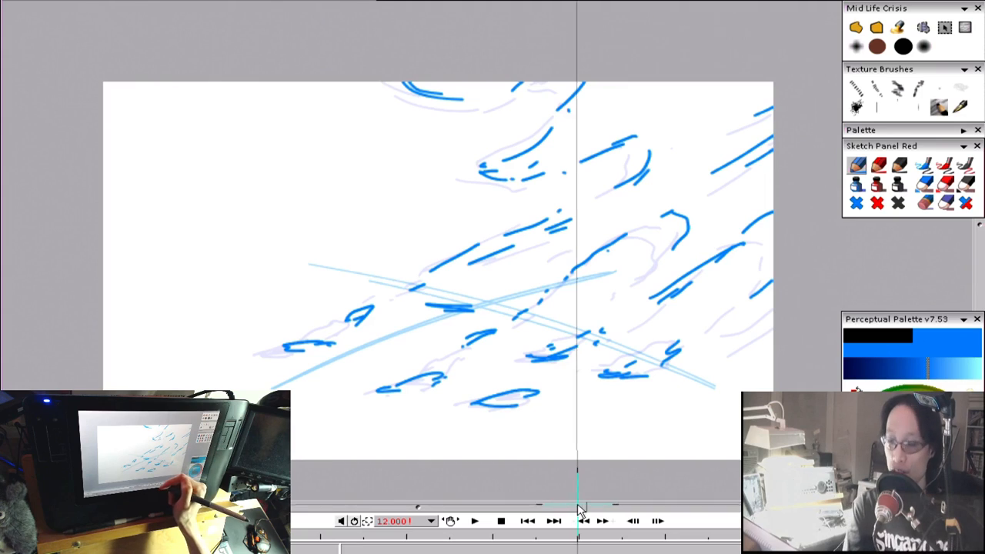
# Step: Add the broken diagonal streaks where the lower right smoke meets the canvas edge
pyautogui.moveTo(585, 511); pyautogui.dragTo(587, 501)
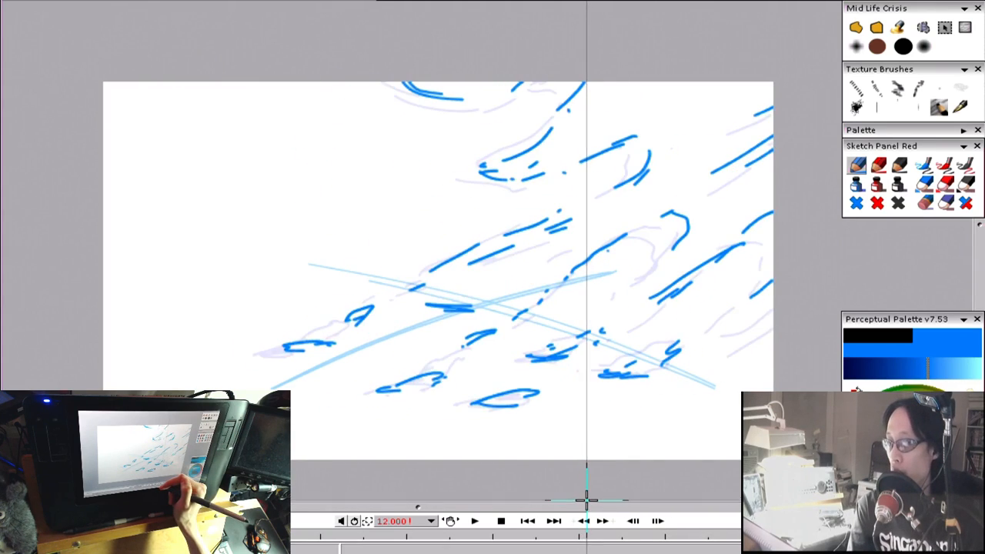
pyautogui.press('Left')
pyautogui.press('Right')
pyautogui.moveTo(725, 353)
pyautogui.mouseDown()
pyautogui.moveTo(772, 324)
pyautogui.moveTo(745, 342)
pyautogui.mouseUp()
pyautogui.press('Left')
pyautogui.press('Right')
# Step: Start the next frame, flip through the earlier ones for reference, and draw the far left ground puff as a flat streak
pyautogui.press('Right')
pyautogui.press('Left')
pyautogui.press('Left')
pyautogui.press('Left')
pyautogui.press('Right')
pyautogui.press('Right')
pyautogui.press('Right')
pyautogui.press('Left')
pyautogui.press('Right')
pyautogui.moveTo(260, 350); pyautogui.dragTo(327, 347)
pyautogui.press('Left')
pyautogui.press('Right')
# Step: Draw the two bottom centre puffs as thin flat loops and the lower right puff as a narrow streak
pyautogui.moveTo(383, 394)
pyautogui.mouseDown()
pyautogui.moveTo(446, 378)
pyautogui.moveTo(524, 398)
pyautogui.mouseUp()
pyautogui.press('Left')
pyautogui.press('Right')
pyautogui.press('Left')
pyautogui.press('Right')
pyautogui.moveTo(608, 375); pyautogui.dragTo(650, 370)
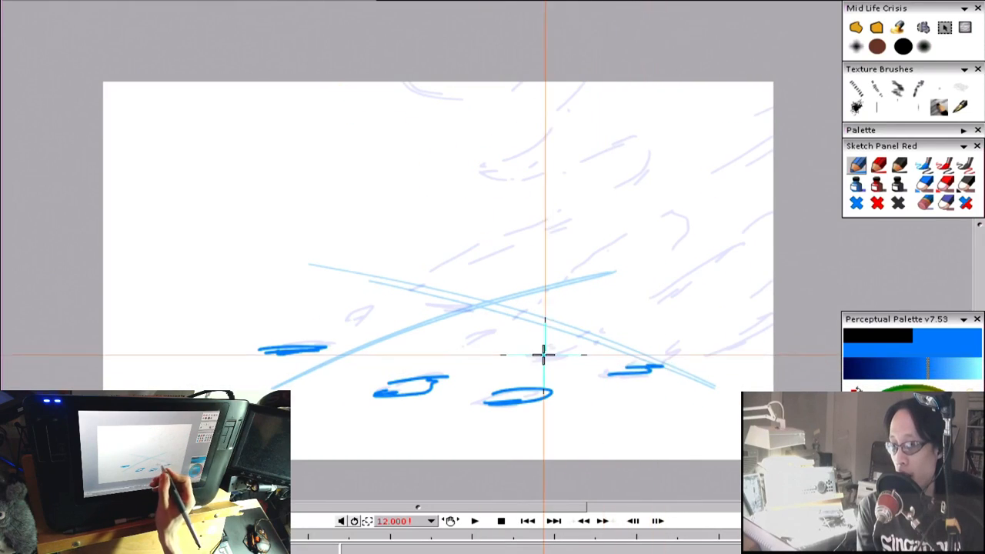
# Step: Add sparse diagonal dashes along the middle left wisp up toward the upper right
pyautogui.press('Left')
pyautogui.press('Right')
pyautogui.moveTo(484, 258); pyautogui.dragTo(538, 235)
pyautogui.moveTo(601, 204); pyautogui.dragTo(625, 194)
# Step: Draw the upper wisp's curled tip and pointed, broken lower edge, with slanted fragments leaving the canvas's top edge
pyautogui.moveTo(676, 116); pyautogui.dragTo(645, 134)
pyautogui.moveTo(636, 139); pyautogui.dragTo(615, 147)
pyautogui.moveTo(596, 156)
pyautogui.mouseDown()
pyautogui.moveTo(530, 159)
pyautogui.moveTo(570, 139)
pyautogui.mouseUp()
pyautogui.moveTo(569, 117); pyautogui.dragTo(591, 84)
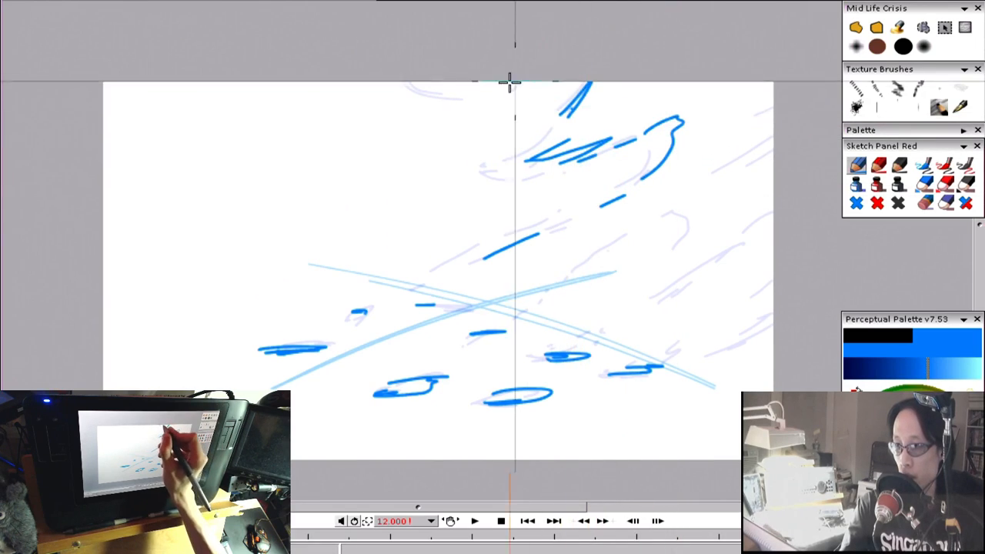
pyautogui.press('Right')
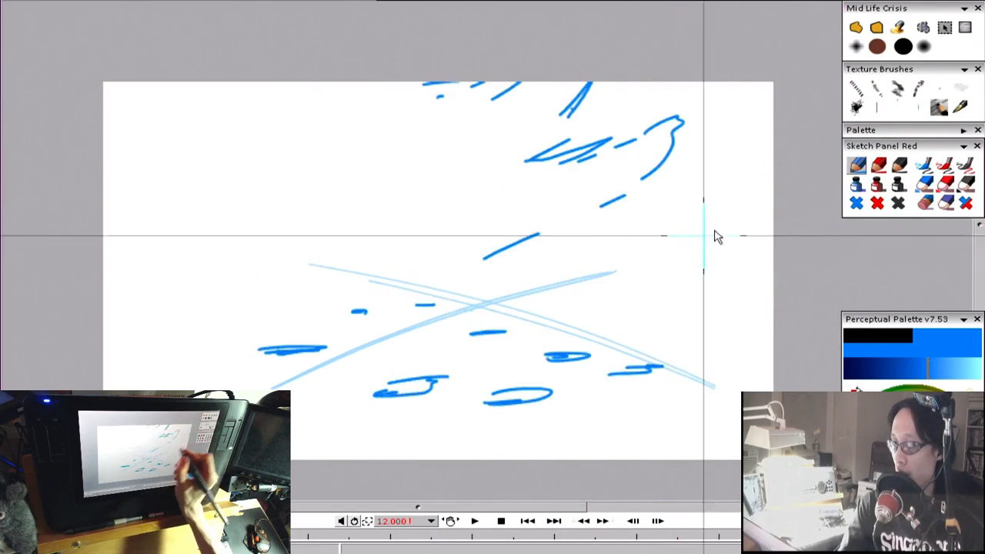
# Step: Draw the long slanted edge of the middle wisp with short accents and a dot near its tip
pyautogui.moveTo(517, 315); pyautogui.dragTo(649, 224)
pyautogui.moveTo(667, 214); pyautogui.dragTo(681, 203)
pyautogui.moveTo(656, 296); pyautogui.dragTo(676, 278)
pyautogui.moveTo(700, 220)
pyautogui.mouseDown()
pyautogui.moveTo(701, 231)
pyautogui.moveTo(716, 202)
pyautogui.mouseUp()
pyautogui.click(667, 260)
# Step: Draw the long curved streak and broken strokes drifting off the right edge, comparing with the preceding frame
pyautogui.moveTo(677, 295)
pyautogui.mouseDown()
pyautogui.moveTo(771, 220)
pyautogui.moveTo(775, 196)
pyautogui.mouseUp()
pyautogui.moveTo(773, 270); pyautogui.dragTo(762, 293)
pyautogui.moveTo(770, 308); pyautogui.dragTo(749, 320)
pyautogui.moveTo(794, 113); pyautogui.dragTo(734, 160)
pyautogui.moveTo(730, 157); pyautogui.dragTo(723, 160)
pyautogui.moveTo(741, 109); pyautogui.dragTo(775, 95)
pyautogui.press('Left')
pyautogui.press('Right')
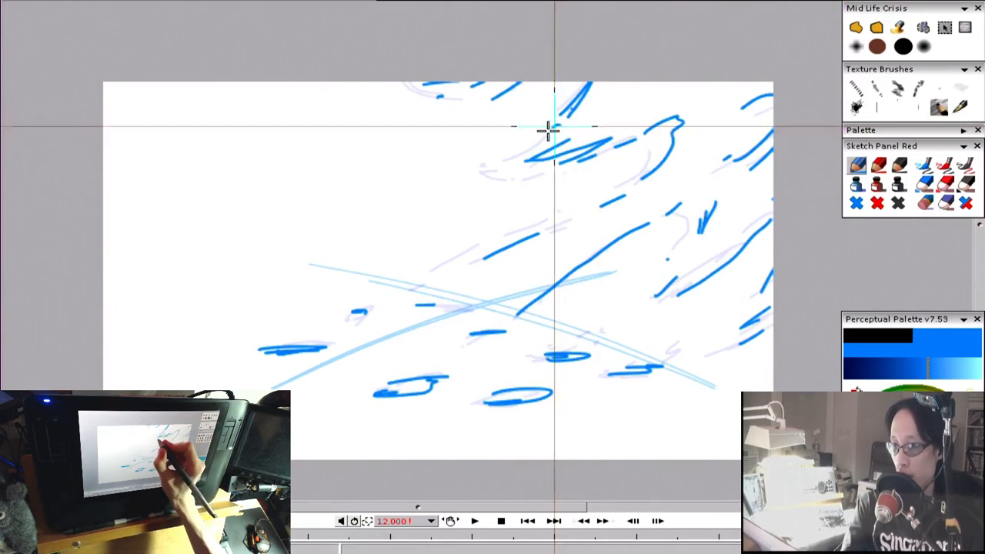
# Step: Close the back of the upper wisp and draw the left wisp's long slanted edge with dashes above it
pyautogui.moveTo(558, 126); pyautogui.dragTo(520, 160)
pyautogui.click(514, 164)
pyautogui.press('Left')
pyautogui.press('Right')
pyautogui.moveTo(612, 189); pyautogui.dragTo(564, 214)
pyautogui.click(461, 260)
pyautogui.moveTo(547, 223)
pyautogui.mouseDown()
pyautogui.moveTo(535, 228)
pyautogui.moveTo(608, 217)
pyautogui.mouseUp()
pyautogui.moveTo(477, 264); pyautogui.dragTo(416, 288)
pyautogui.press('Left')
pyautogui.press('Left')
pyautogui.press('Right')
pyautogui.press('Right')
# Step: Outline a small pointed sliver below the right-hand wisps and flip through the three preceding frames to check the drift
pyautogui.moveTo(600, 328)
pyautogui.mouseDown()
pyautogui.moveTo(639, 297)
pyautogui.moveTo(605, 326)
pyautogui.mouseUp()
pyautogui.press('Left')
pyautogui.press('Left')
pyautogui.press('Left')
pyautogui.press('Right')
pyautogui.press('Right')
pyautogui.press('Right')
# Step: On the following frame, break the bottom centre, lower left and far left ground puffs into short zigzag strokes
pyautogui.press('Left')
pyautogui.press('Left')
pyautogui.press('Right')
pyautogui.press('Right')
pyautogui.moveTo(552, 374)
pyautogui.mouseDown()
pyautogui.moveTo(504, 384)
pyautogui.moveTo(481, 402)
pyautogui.mouseUp()
pyautogui.moveTo(390, 383); pyautogui.dragTo(433, 390)
pyautogui.moveTo(276, 342); pyautogui.dragTo(307, 350)
pyautogui.press('Left')
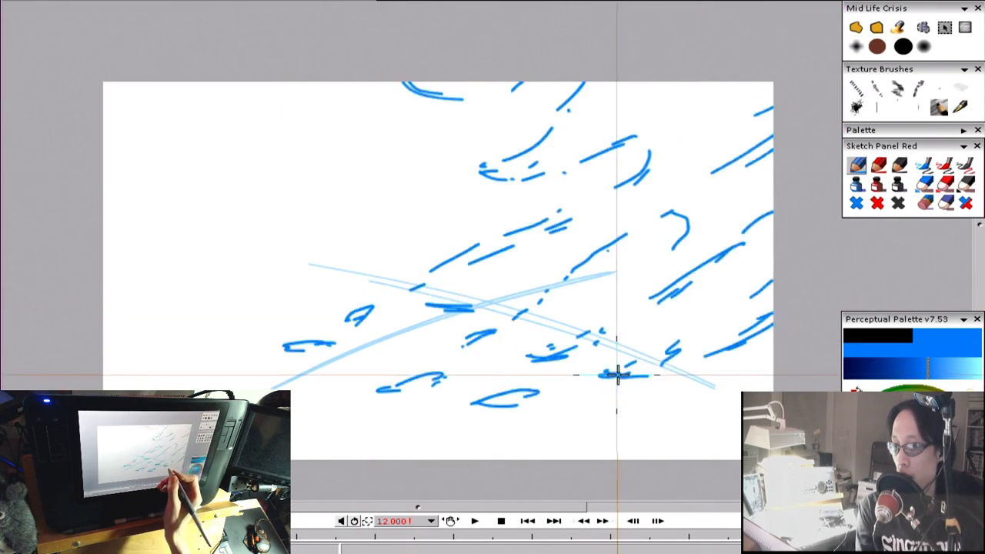
pyautogui.press('Right')
# Step: Draw the centre right puff as a small flat loop, with tiny dashes trailing toward the left
pyautogui.moveTo(551, 355); pyautogui.dragTo(588, 353)
pyautogui.moveTo(501, 331); pyautogui.dragTo(483, 333)
pyautogui.moveTo(418, 293); pyautogui.dragTo(409, 297)
pyautogui.press('Left')
pyautogui.press('Right')
# Step: Draw the left and middle wisps as thin broken diagonal lines and compare them with the preceding frame
pyautogui.moveTo(484, 254); pyautogui.dragTo(509, 242)
pyautogui.moveTo(514, 239); pyautogui.dragTo(607, 205)
pyautogui.moveTo(480, 263); pyautogui.dragTo(464, 264)
pyautogui.click(459, 268)
pyautogui.moveTo(629, 263); pyautogui.dragTo(699, 193)
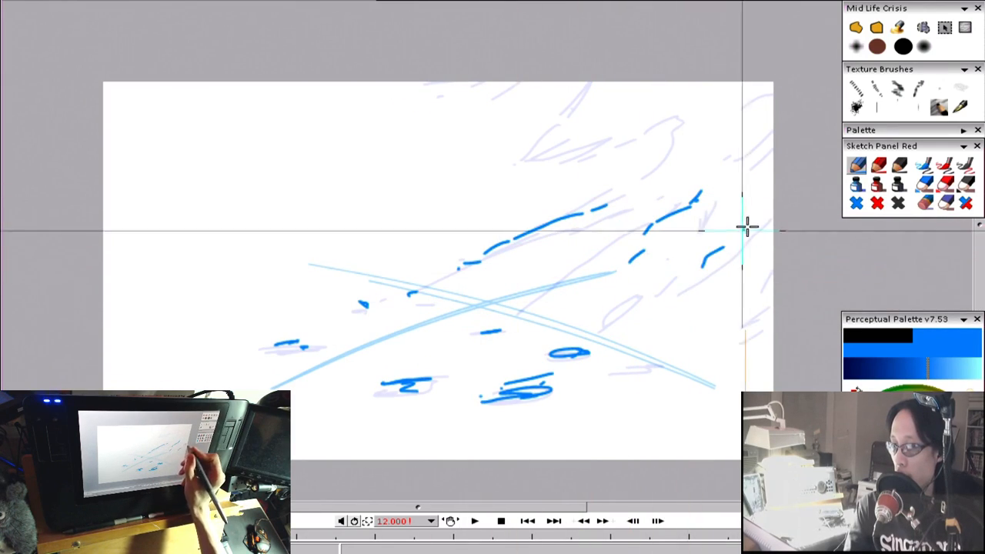
pyautogui.press('Left')
pyautogui.press('Right')
# Step: Reduce the upper wisp to an open rounded curve with dashes below it and a short hooked tip
pyautogui.moveTo(571, 121)
pyautogui.mouseDown()
pyautogui.moveTo(591, 138)
pyautogui.moveTo(616, 131)
pyautogui.mouseUp()
pyautogui.moveTo(627, 126); pyautogui.dragTo(640, 121)
pyautogui.moveTo(663, 116)
pyautogui.mouseDown()
pyautogui.moveTo(678, 118)
pyautogui.moveTo(663, 109)
pyautogui.mouseUp()
pyautogui.moveTo(679, 106); pyautogui.dragTo(679, 92)
pyautogui.moveTo(565, 110); pyautogui.dragTo(618, 82)
pyautogui.press('Left')
pyautogui.press('Right')
# Step: Add tiny fragments at the top and right canvas edges, flipping back through preceding frames to check the dissipation
pyautogui.moveTo(476, 81); pyautogui.dragTo(487, 81)
pyautogui.press('Left')
pyautogui.press('Left')
pyautogui.press('Right')
pyautogui.press('Right')
pyautogui.moveTo(768, 94); pyautogui.dragTo(775, 91)
pyautogui.moveTo(771, 133); pyautogui.dragTo(761, 157)
pyautogui.press('Left')
pyautogui.press('Left')
pyautogui.press('Left')
pyautogui.press('Right')
pyautogui.press('Right')
pyautogui.press('Right')
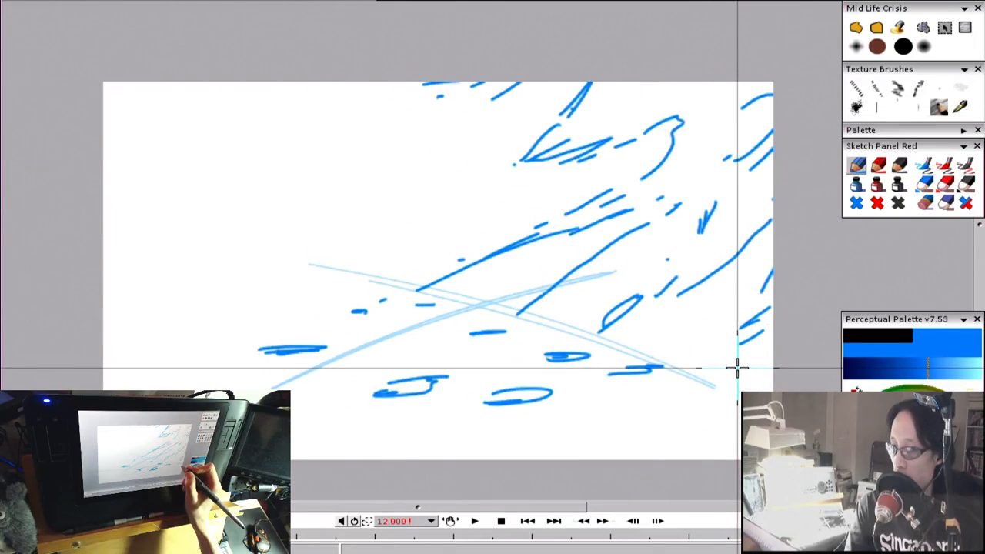
# Step: Start another frame after reviewing the earlier ones, drawing the far left puff as a flat streak with small dashes above
pyautogui.press('Right')
pyautogui.press('Left')
pyautogui.press('Left')
pyautogui.press('Left')
pyautogui.press('Right')
pyautogui.press('Right')
pyautogui.press('Right')
pyautogui.moveTo(287, 342); pyautogui.dragTo(341, 342)
pyautogui.moveTo(359, 307); pyautogui.dragTo(372, 301)
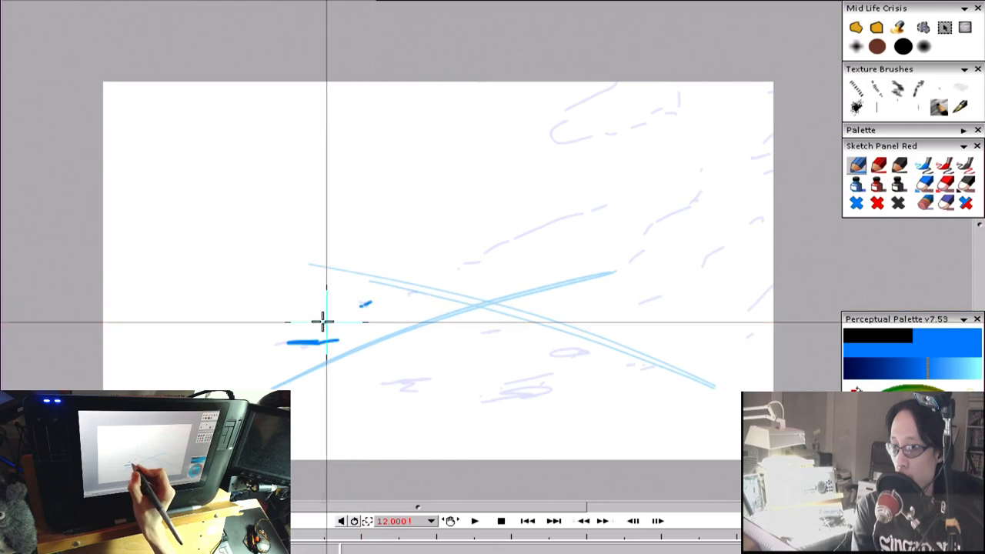
pyautogui.moveTo(320, 331); pyautogui.dragTo(340, 321)
# Step: Sketch short broken dashes for the lower puffs and a small hooked fragment near the centre, comparing them with the preceding frame
pyautogui.press('Left')
pyautogui.press('Right')
pyautogui.moveTo(419, 376)
pyautogui.mouseDown()
pyautogui.moveTo(397, 385)
pyautogui.moveTo(444, 376)
pyautogui.mouseUp()
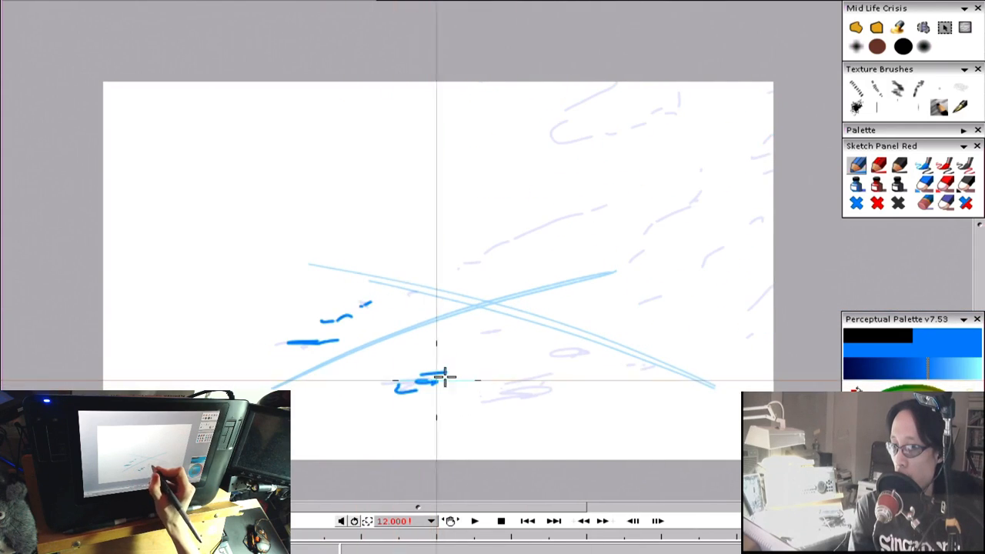
pyautogui.moveTo(507, 319); pyautogui.dragTo(496, 320)
pyautogui.press('Left')
pyautogui.press('Right')
# Step: Break the right, upper and middle diagonal wisps into short curves, dashes and dots, checking them against the preceding frame
pyautogui.moveTo(694, 197); pyautogui.dragTo(713, 181)
pyautogui.moveTo(717, 167); pyautogui.dragTo(711, 166)
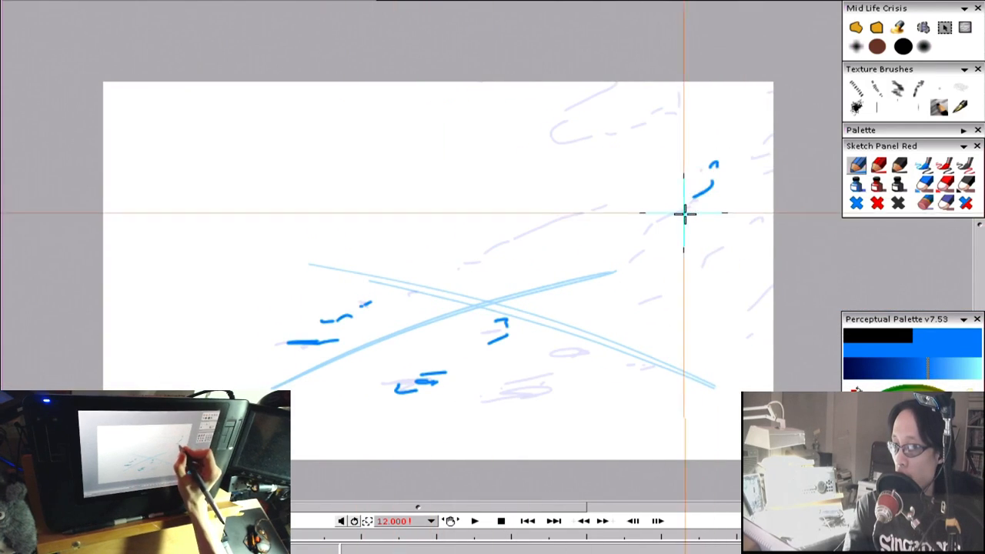
pyautogui.press('Left')
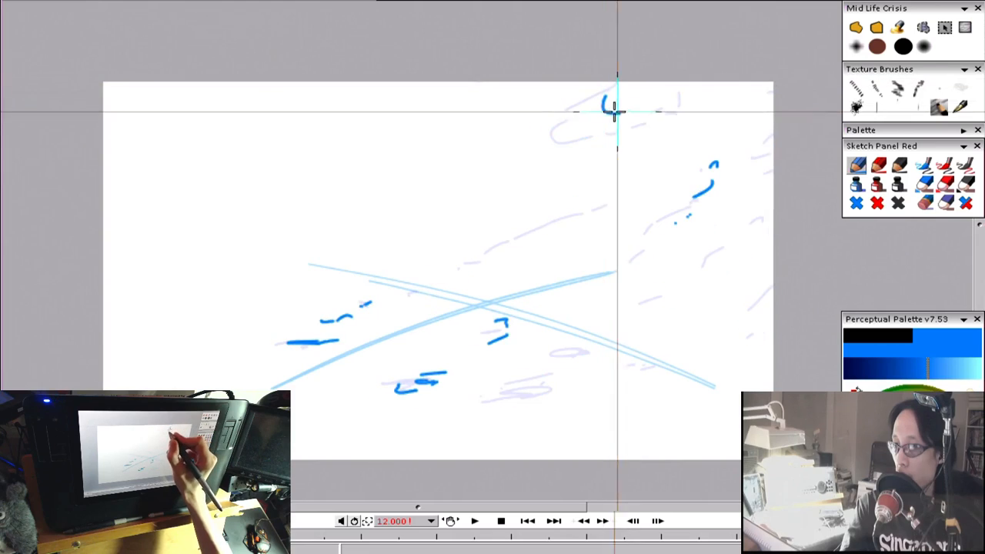
pyautogui.moveTo(654, 114); pyautogui.dragTo(676, 112)
pyautogui.press('Left')
pyautogui.press('Right')
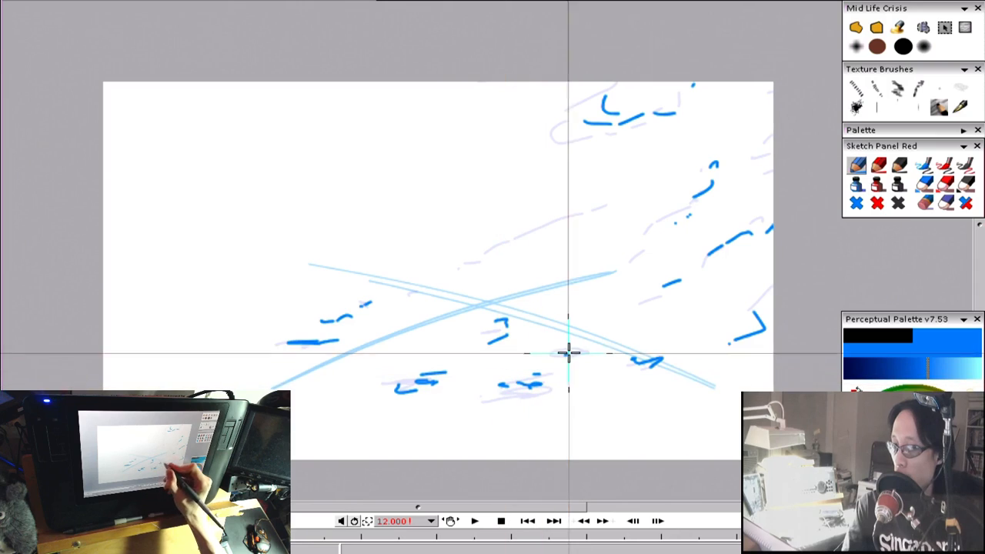
pyautogui.moveTo(549, 234); pyautogui.dragTo(495, 245)
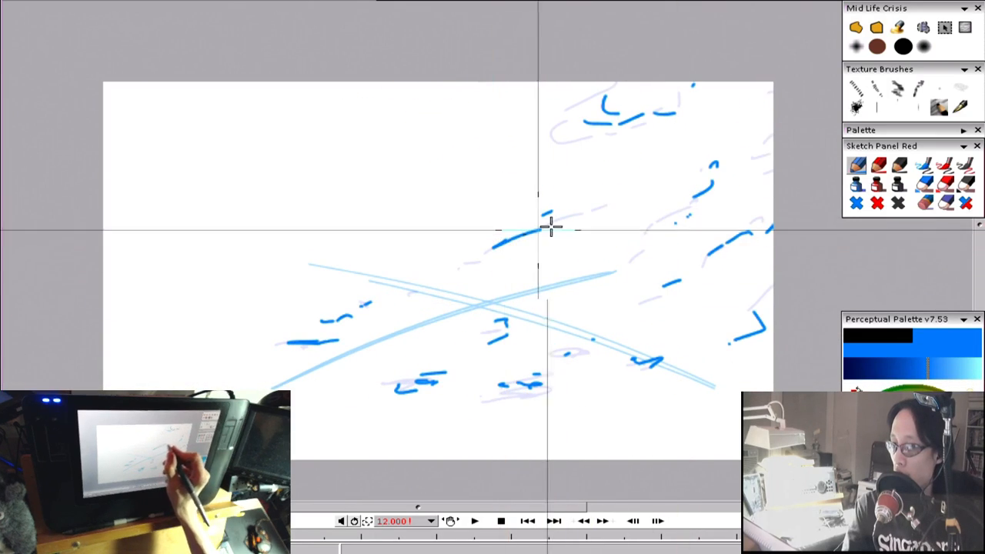
# Step: Start the next dissipation frame, reducing the far left puff and streak to tiny dots
pyautogui.press('Left')
pyautogui.press('Left')
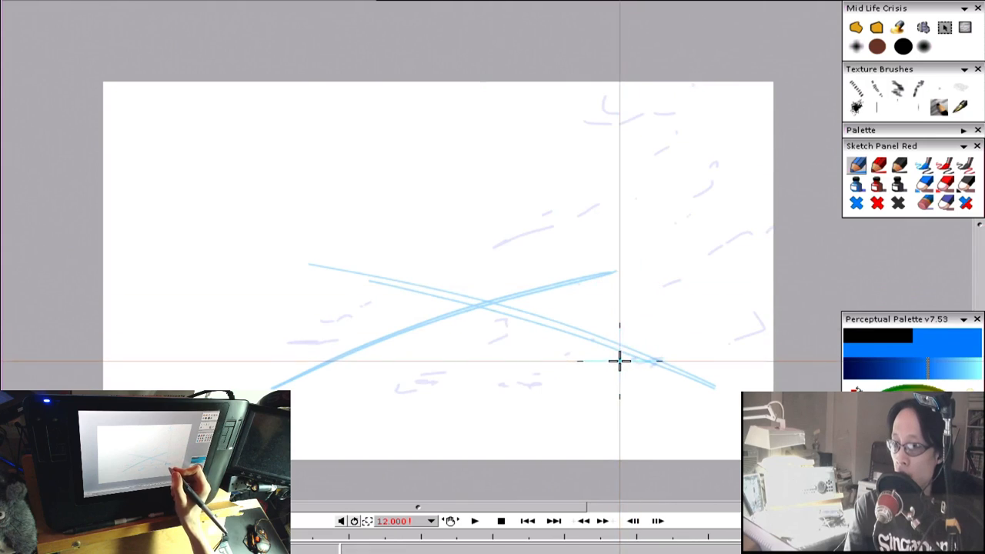
pyautogui.press('Left')
pyautogui.press('Right')
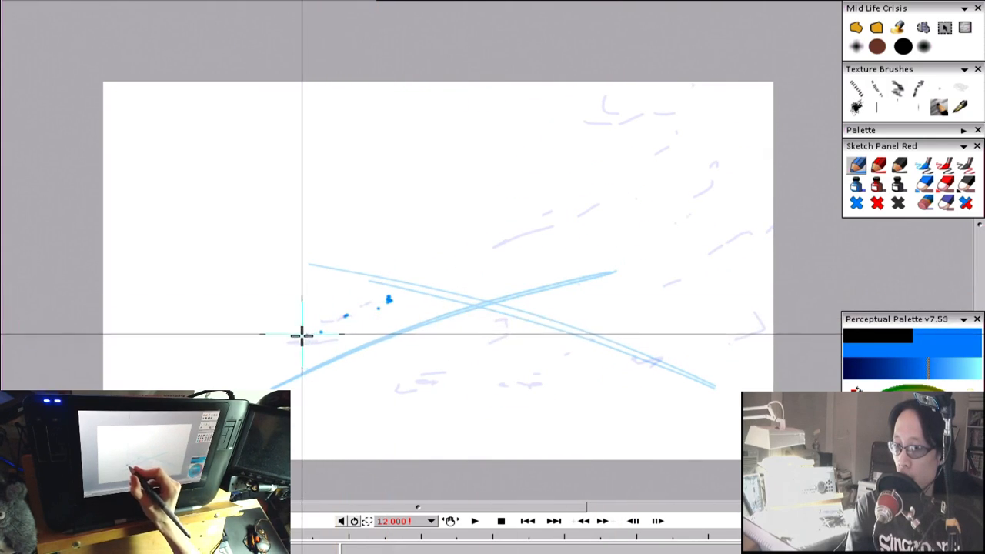
pyautogui.press('Right')
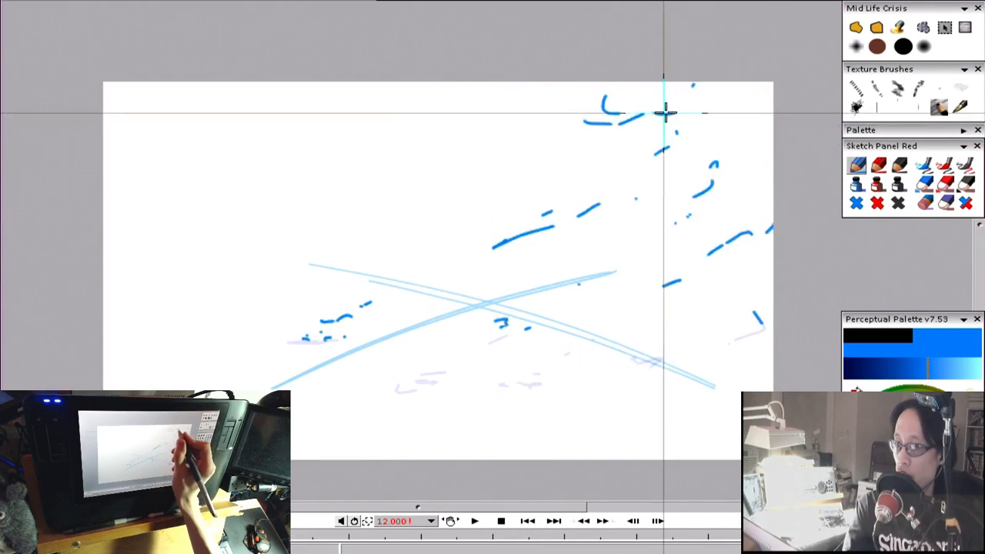
# Step: Draw small hooks and dashes for the right-edge wisps and short arcs for the lower puffs
pyautogui.moveTo(744, 145); pyautogui.dragTo(748, 152)
pyautogui.moveTo(741, 183); pyautogui.dragTo(734, 189)
pyautogui.moveTo(728, 194); pyautogui.dragTo(717, 197)
pyautogui.moveTo(772, 239); pyautogui.dragTo(741, 247)
pyautogui.press('Left')
pyautogui.press('Right')
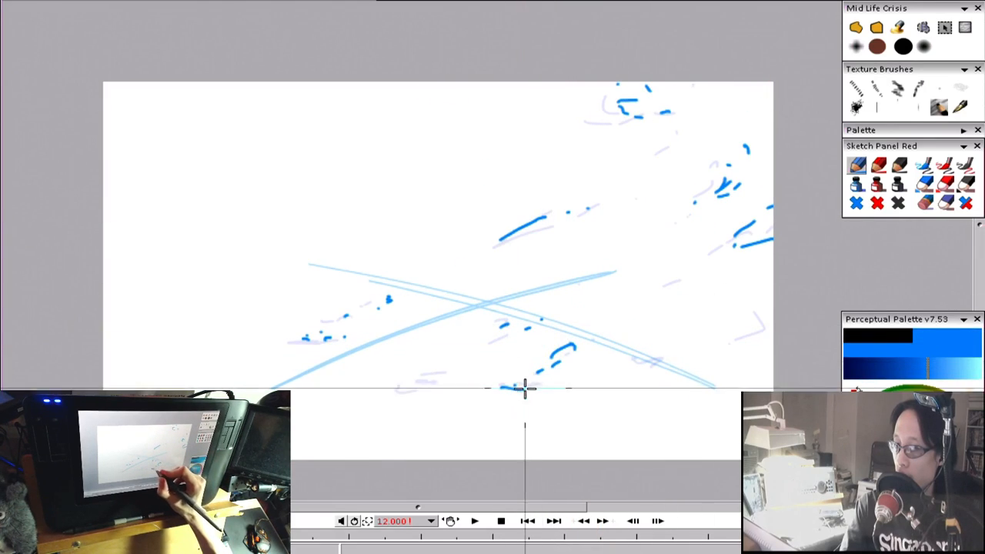
pyautogui.press('Right')
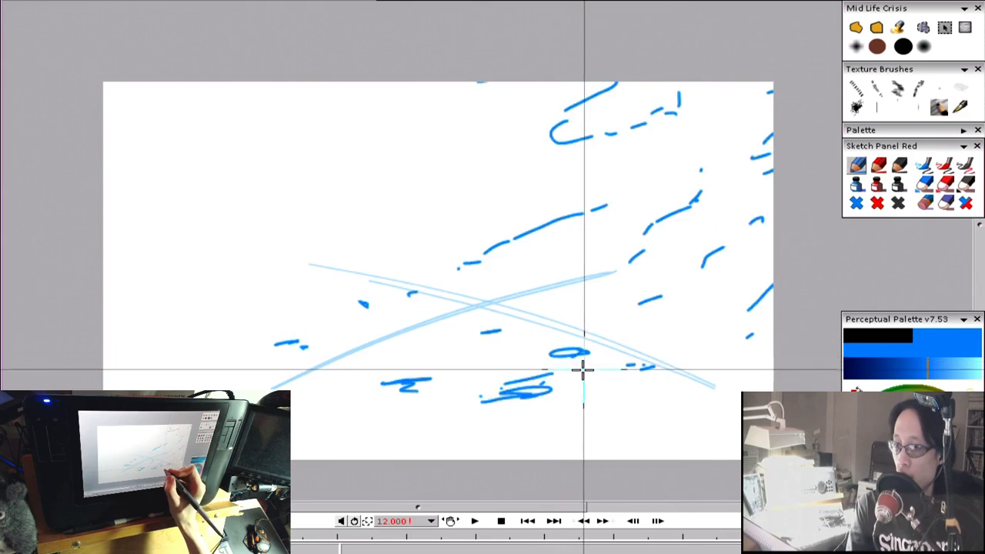
# Step: Compare the recent frames, then start another one with tiny dashes for the left, middle and central wisps
pyautogui.press('Left')
pyautogui.press('Left')
pyautogui.press('Right')
pyautogui.press('Right')
pyautogui.press('Left')
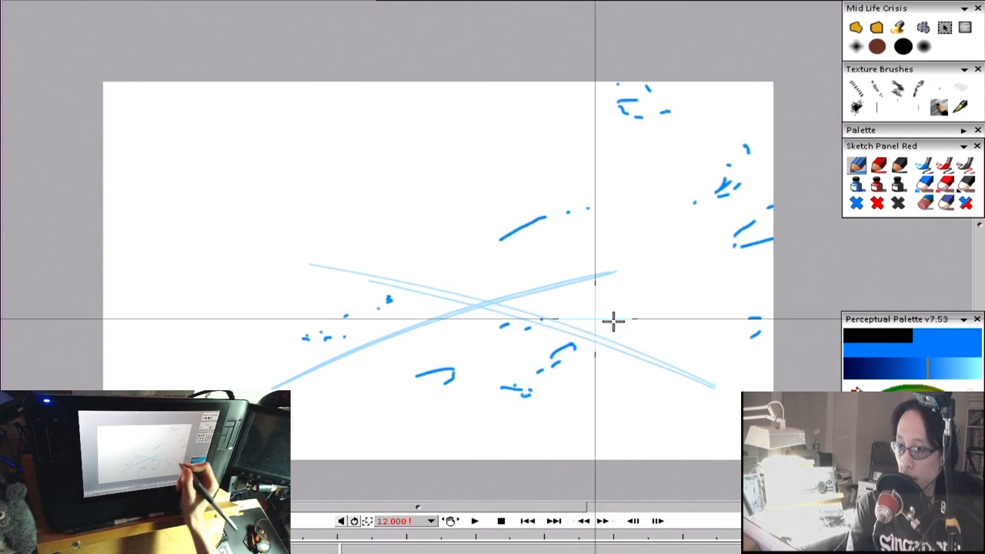
pyautogui.press('Right')
pyautogui.press('Right')
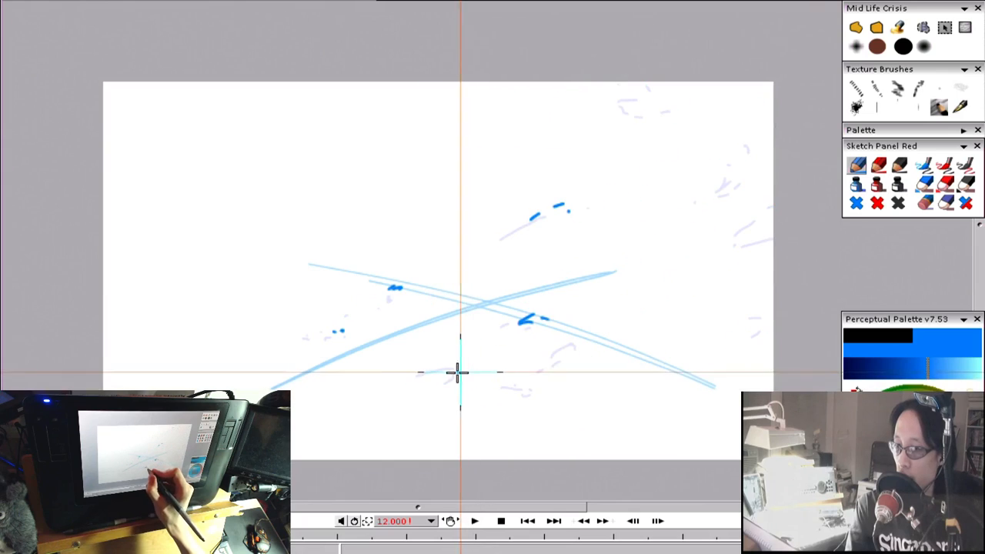
pyautogui.moveTo(590, 332); pyautogui.dragTo(570, 341)
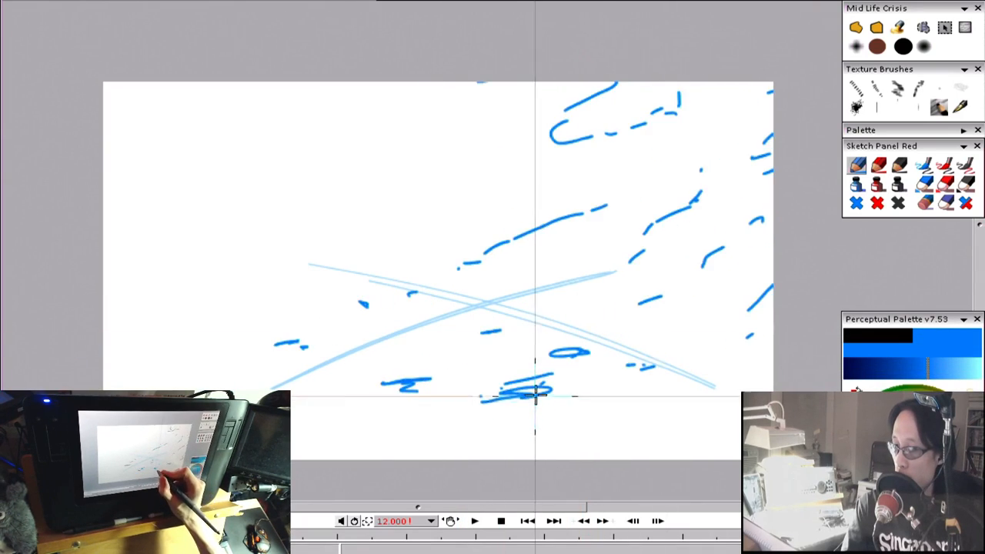
# Step: Undo the last stroke, then draw small dashes for the right wisp and an open curve with a dot for the upper one
pyautogui.hotkey('ctrl', 'z')
pyautogui.press('Left')
pyautogui.press('Left')
pyautogui.press('Left')
pyautogui.press('Right')
pyautogui.moveTo(723, 171); pyautogui.dragTo(717, 182)
pyautogui.moveTo(728, 188); pyautogui.dragTo(736, 188)
pyautogui.moveTo(741, 185); pyautogui.dragTo(747, 183)
pyautogui.moveTo(646, 95); pyautogui.dragTo(662, 116)
pyautogui.click(668, 114)
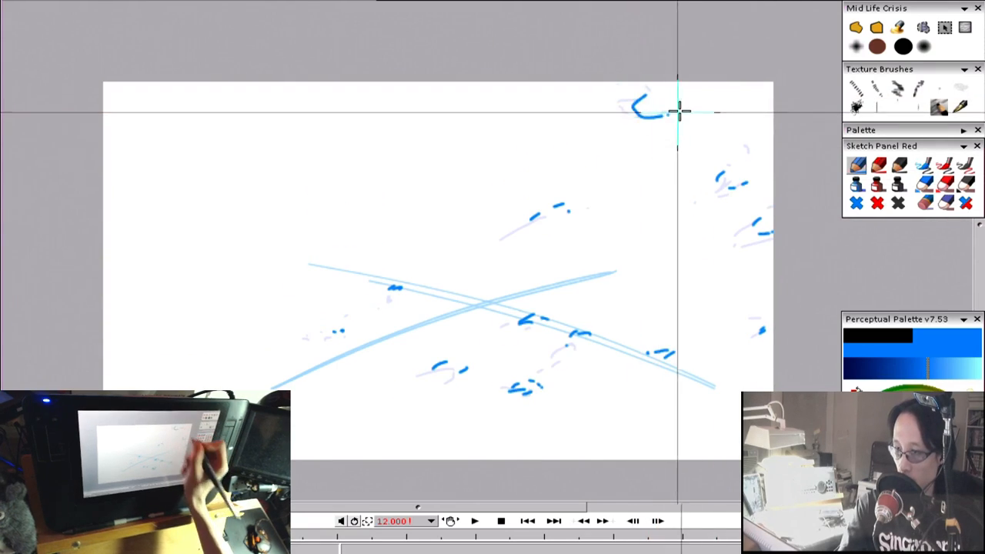
pyautogui.press('Left')
pyautogui.press('Right')
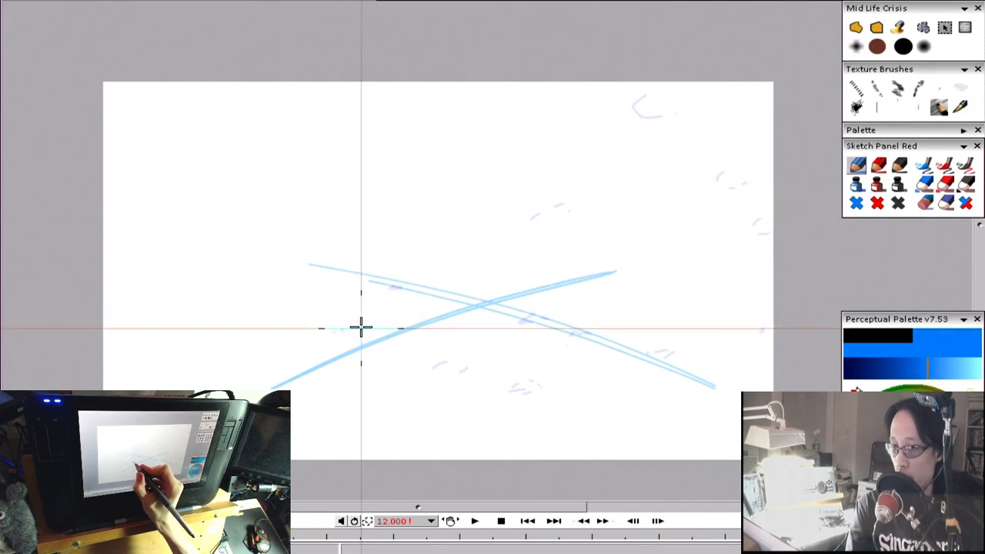
# Step: Shrink the left, lower and middle diagonal fragments to clusters of dots on a new frame
pyautogui.press('Left')
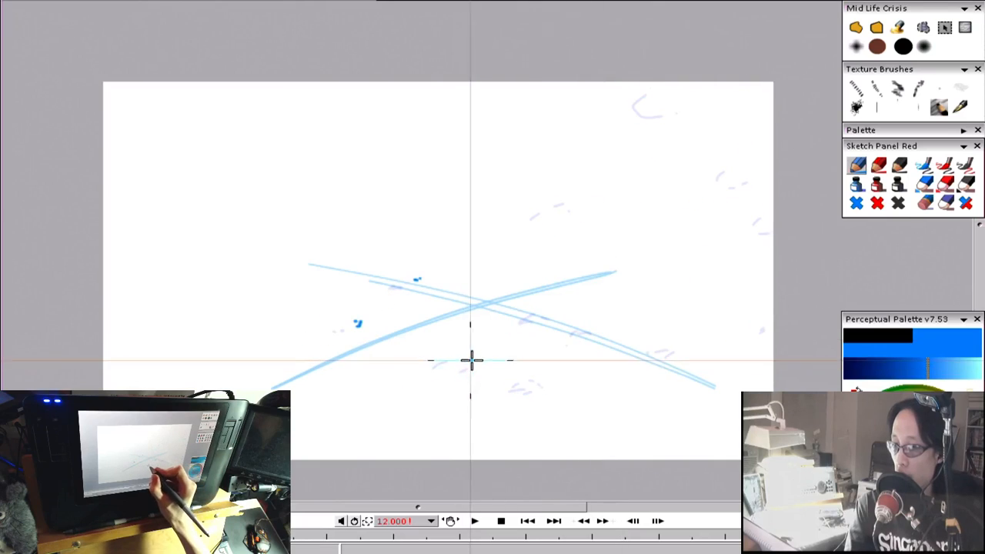
pyautogui.press('Right')
pyautogui.press('Left')
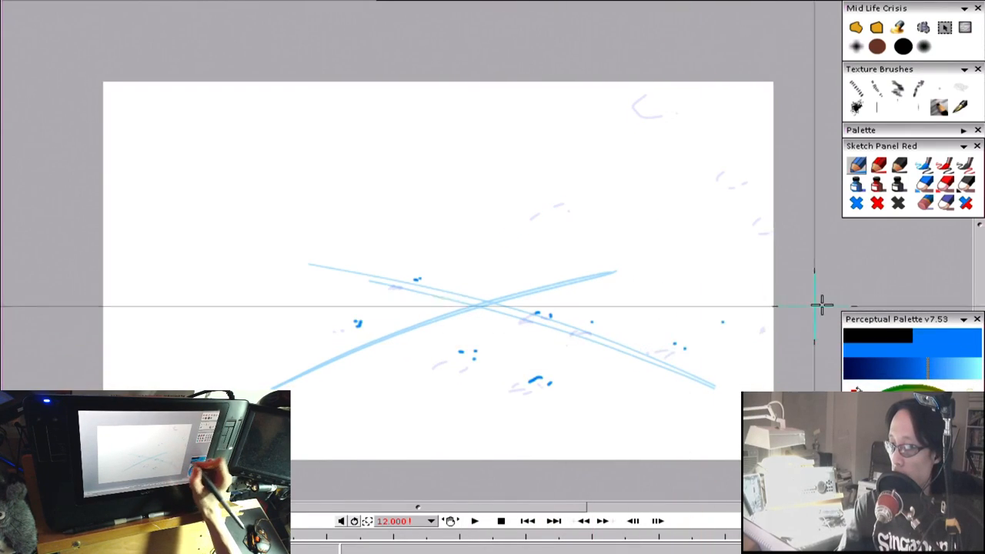
pyautogui.press('Left')
pyautogui.press('Right')
pyautogui.click(580, 201)
pyautogui.click(574, 195)
pyautogui.click(560, 200)
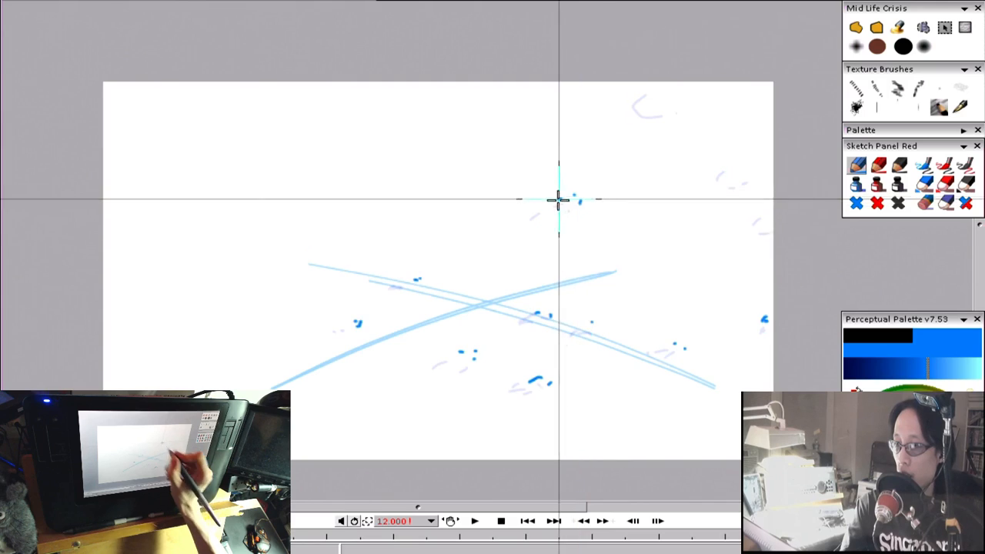
# Step: Draw small curved dashes for the upper wisp and the right-edge wisp, flipping through preceding frames for spacing
pyautogui.press('Left')
pyautogui.press('Left')
pyautogui.press('Right')
pyautogui.press('Right')
pyautogui.moveTo(651, 97); pyautogui.dragTo(666, 104)
pyautogui.moveTo(648, 95); pyautogui.dragTo(653, 91)
pyautogui.press('Left')
pyautogui.press('Right')
pyautogui.moveTo(727, 160); pyautogui.dragTo(742, 166)
pyautogui.moveTo(736, 175); pyautogui.dragTo(748, 176)
pyautogui.moveTo(762, 180); pyautogui.dragTo(769, 177)
pyautogui.press('Left')
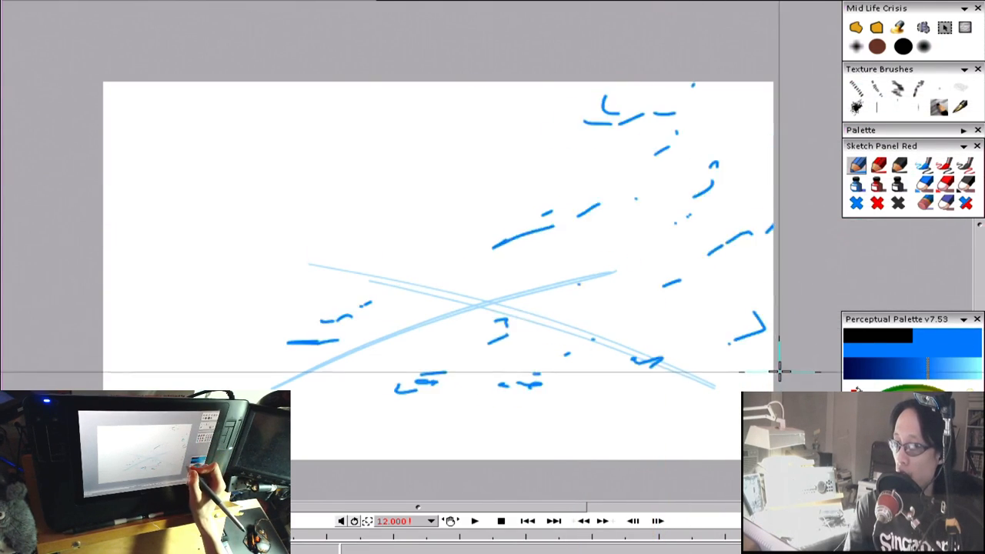
# Step: Begin a sparser frame after flipping through earlier ones, placing single dots for the left, central and middle diagonal fragments
pyautogui.press('Left')
pyautogui.press('Left')
pyautogui.press('Right')
pyautogui.press('Right')
pyautogui.press('Right')
pyautogui.click(362, 321)
pyautogui.click(427, 323)
pyautogui.press('Left')
pyautogui.press('Left')
pyautogui.press('Right')
pyautogui.press('Right')
pyautogui.press('Right')
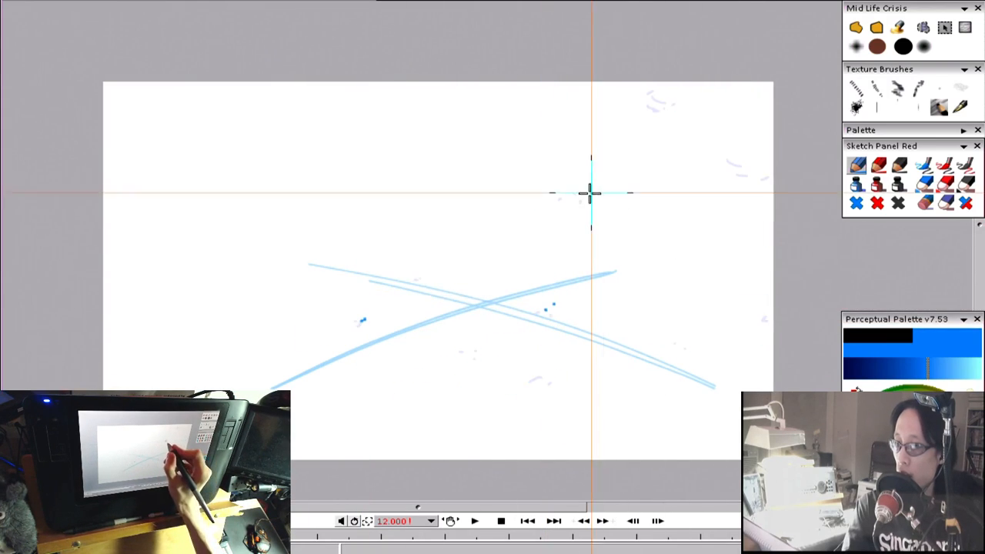
pyautogui.press('Left')
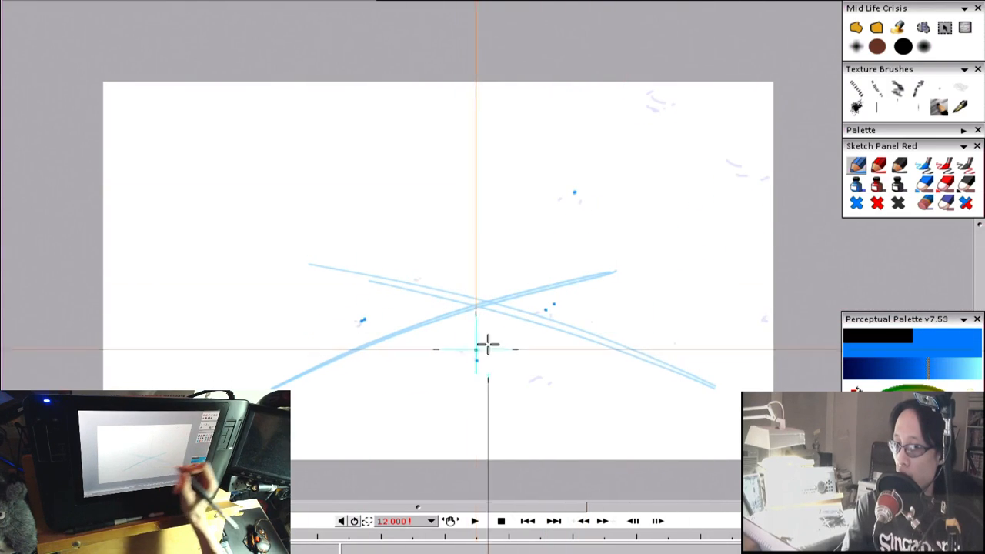
# Step: Reduce the upper and right-edge wisps to a few tiny ticks, flipping back to compare them with earlier frames
pyautogui.press('Left')
pyautogui.press('Right')
pyautogui.press('Left')
pyautogui.press('Left')
pyautogui.press('Right')
pyautogui.press('Right')
pyautogui.click(674, 100)
pyautogui.press('Left')
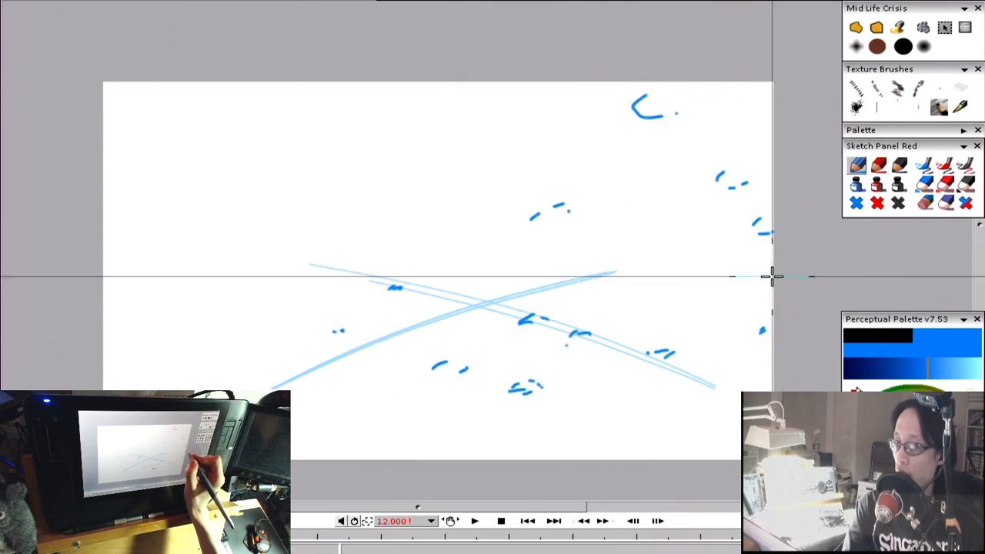
pyautogui.press('Right')
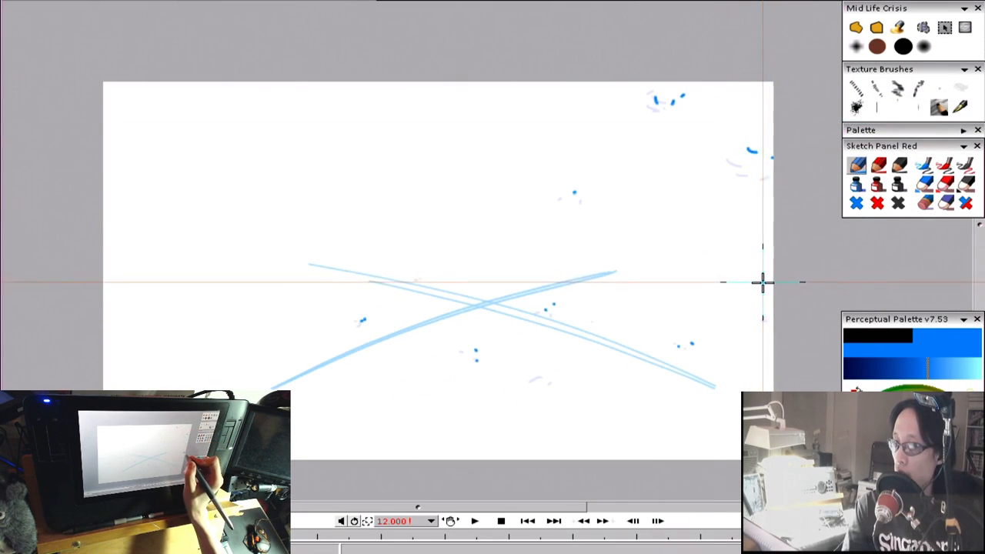
# Step: Place single dots near the right edge and on the middle diagonal path in the next frame, undoing a stray central dot
pyautogui.press('Right')
pyautogui.press('Left')
pyautogui.press('Right')
pyautogui.click(765, 129)
pyautogui.press('Left')
pyautogui.press('Left')
pyautogui.press('Right')
pyautogui.press('Right')
pyautogui.click(585, 191)
pyautogui.click(585, 320)
pyautogui.hotkey('ctrl', 'z')
# Step: Add one remaining dot each for the far left and lower left fragments, flipping through preceding frames to align them
pyautogui.press('Left')
pyautogui.press('Right')
pyautogui.click(364, 315)
pyautogui.press('Left')
pyautogui.press('Left')
pyautogui.press('Right')
pyautogui.press('Right')
pyautogui.click(481, 345)
pyautogui.press('Left')
pyautogui.press('Left')
pyautogui.press('Right')
pyautogui.press('Right')
pyautogui.press('Left')
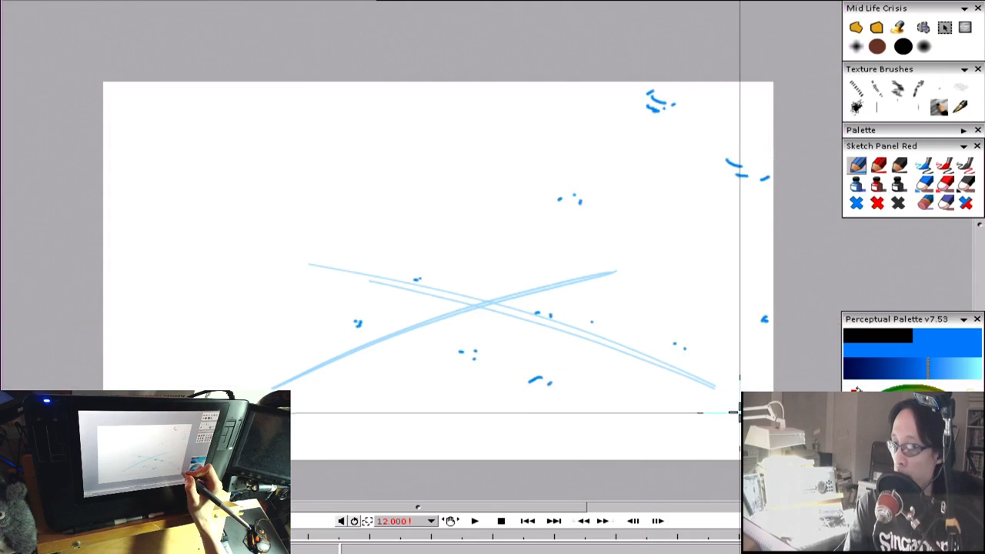
# Step: Place the last specks of the upper wisp and the right-edge wisp after reviewing the preceding frames
pyautogui.press('Left')
pyautogui.press('Left')
pyautogui.press('Right')
pyautogui.press('Right')
pyautogui.press('Left')
pyautogui.press('Right')
pyautogui.press('Right')
pyautogui.click(691, 93)
pyautogui.press('Left')
pyautogui.press('Right')
pyautogui.click(771, 136)
# Step: Flip back and forth through the final frames to check how the last specks fade out
pyautogui.press('Left')
pyautogui.press('Left')
pyautogui.press('Right')
pyautogui.press('Right')
pyautogui.press('Left')
pyautogui.press('Right')
pyautogui.press('Left')
pyautogui.press('Left')
pyautogui.press('Right')
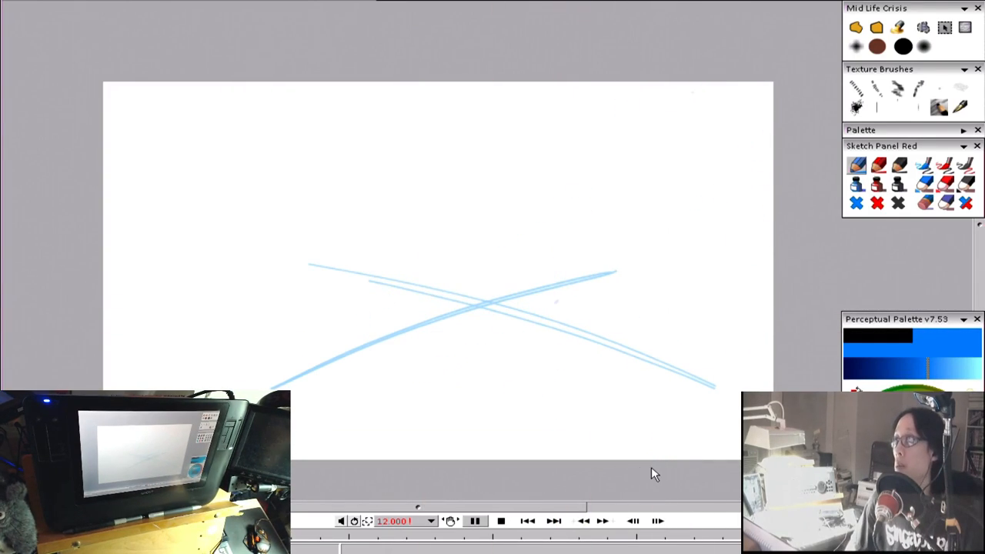